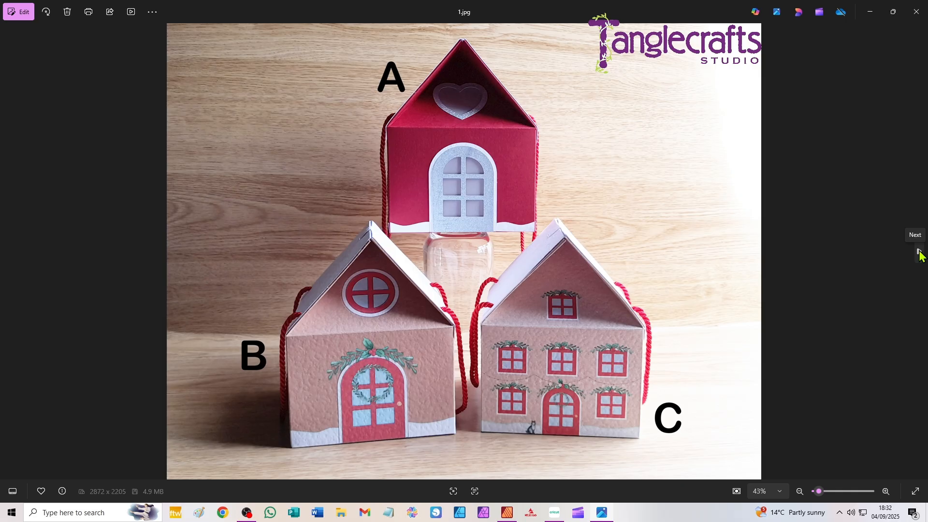
- Look through the Christmas house gift box photos from 1.jpg to the YouTube thumbnail image
left_click(921, 254)
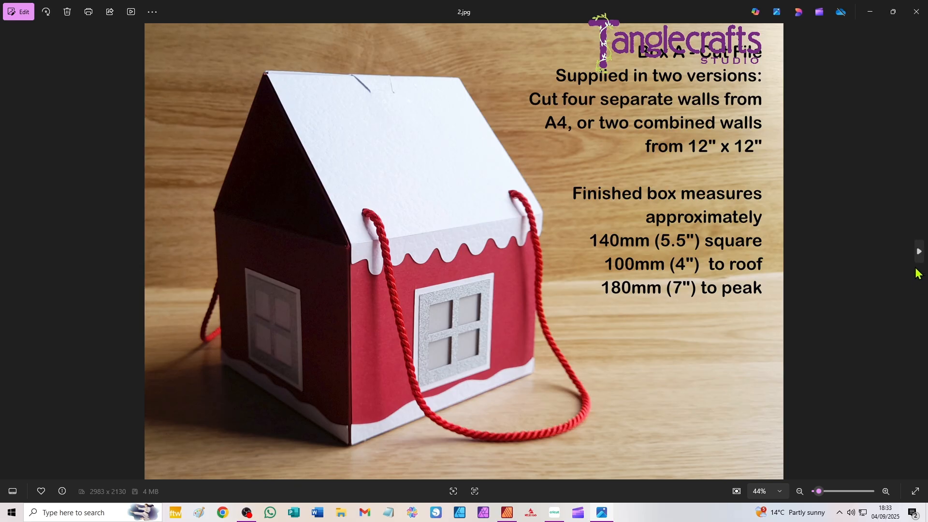
left_click(919, 254)
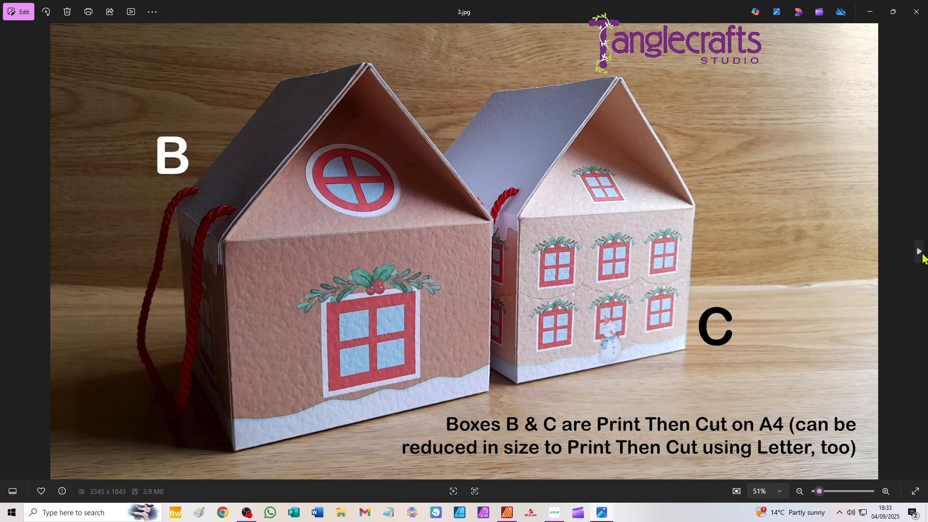
left_click(919, 253)
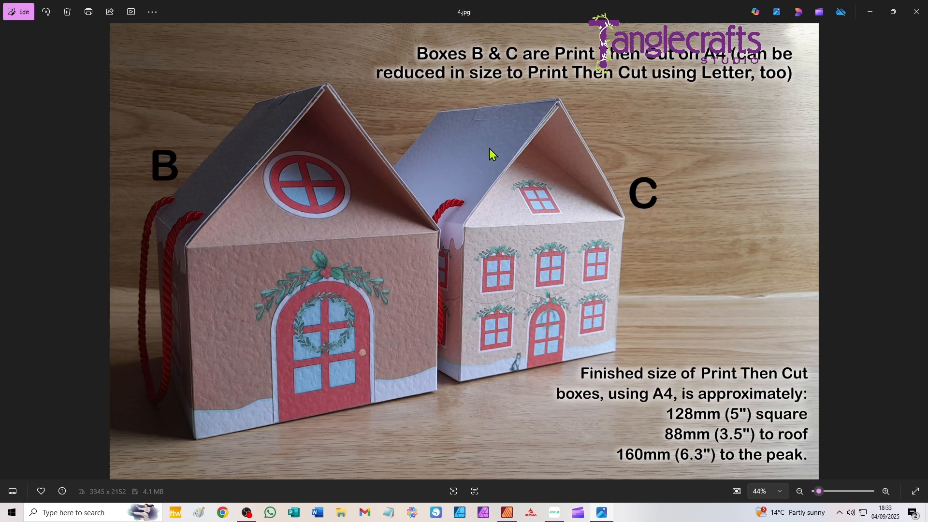
left_click(925, 255)
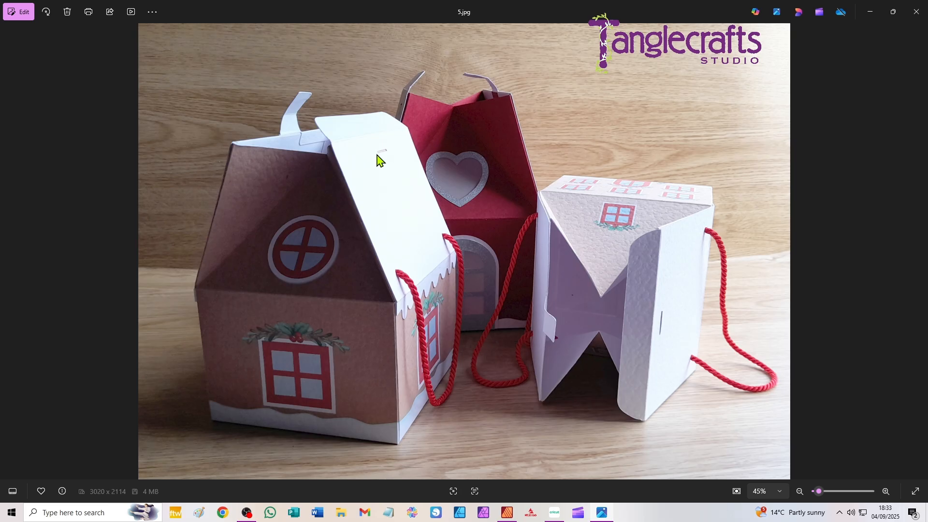
left_click(920, 253)
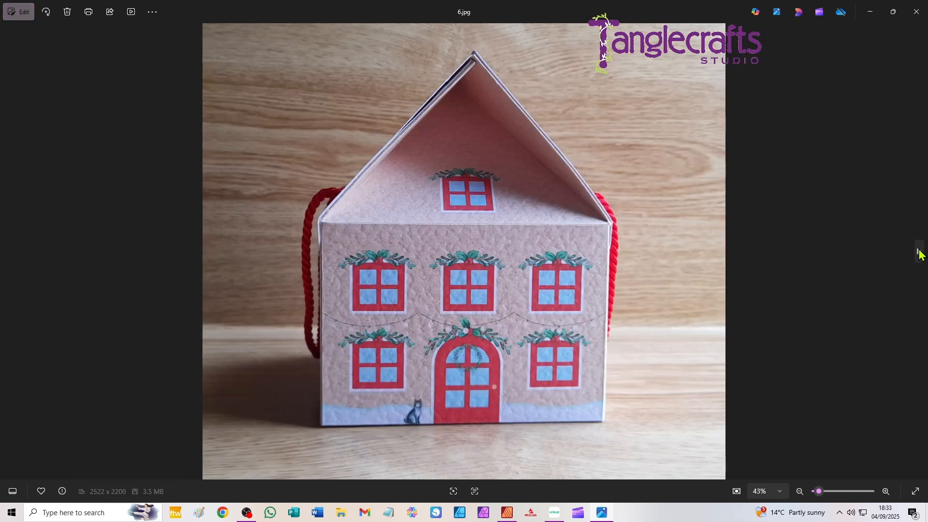
left_click(920, 252)
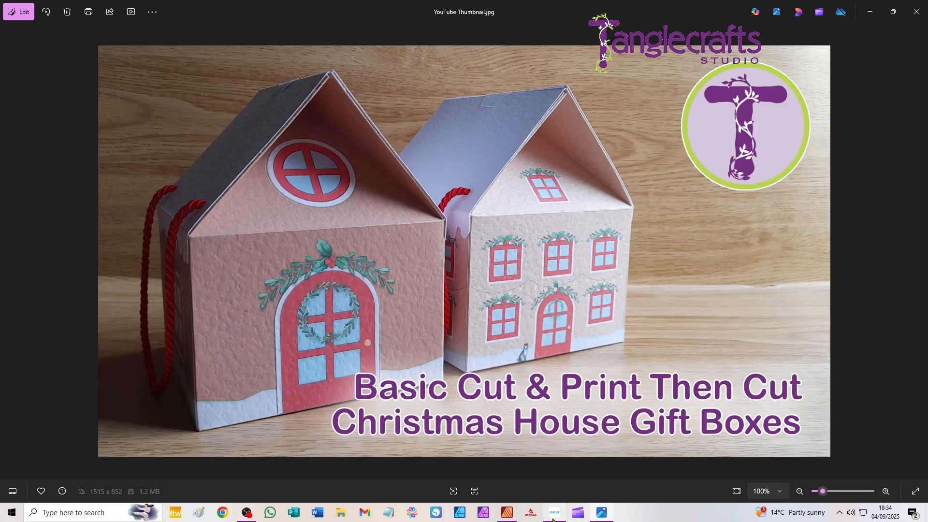
- Switch to Cricut Design Space and upload Christmas_House_Box_A4.svg to the canvas
mouse_move(554, 518)
left_click(555, 514)
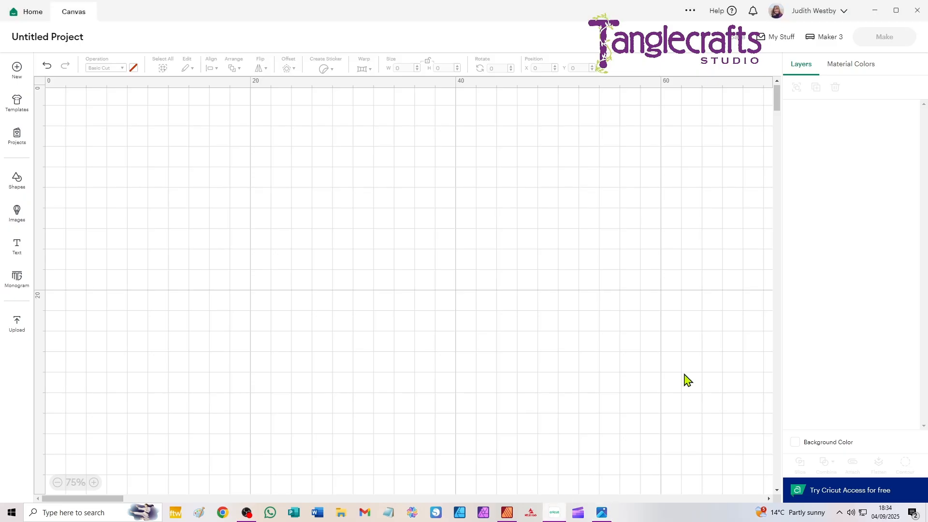
left_click(17, 325)
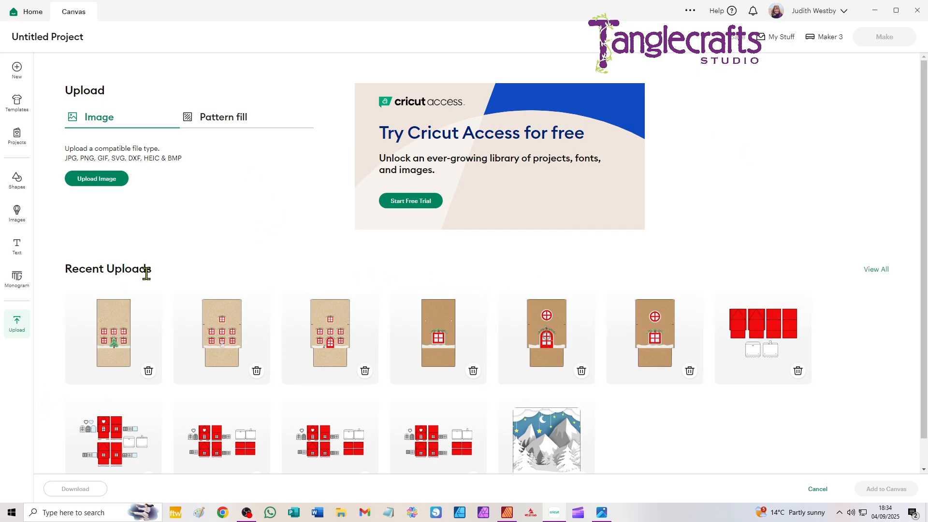
left_click(97, 179)
left_click(481, 292)
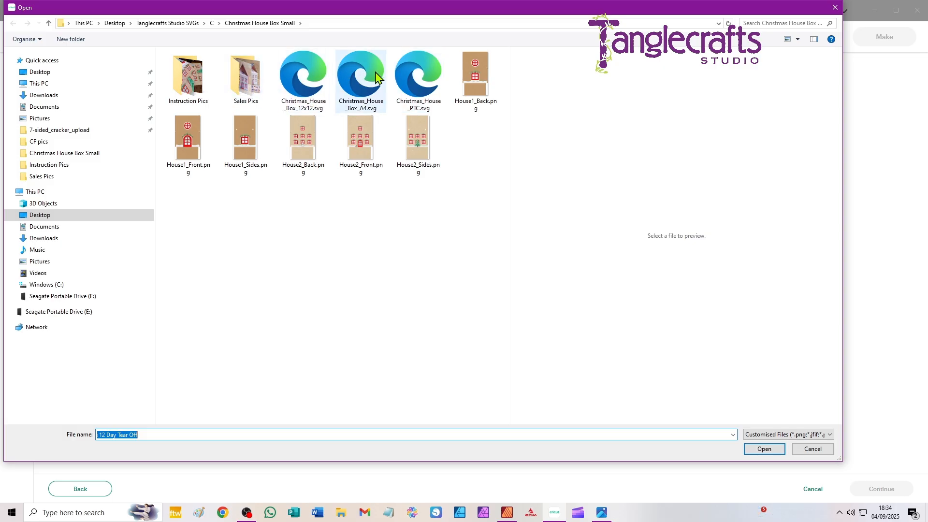
left_click(361, 79)
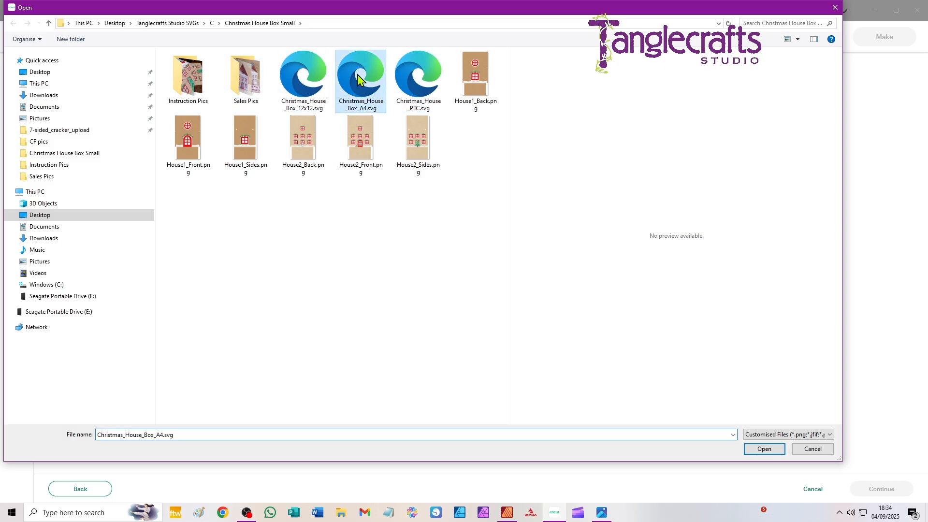
left_click(763, 450)
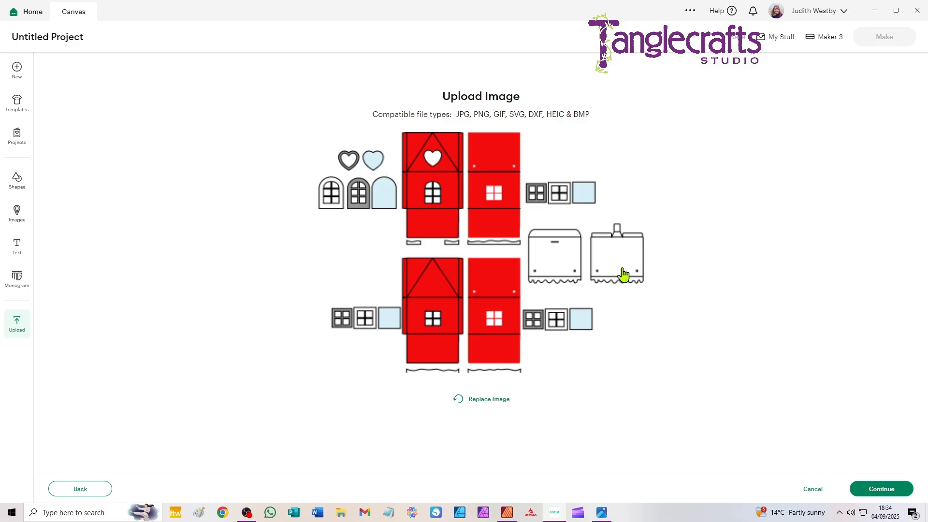
left_click(888, 492)
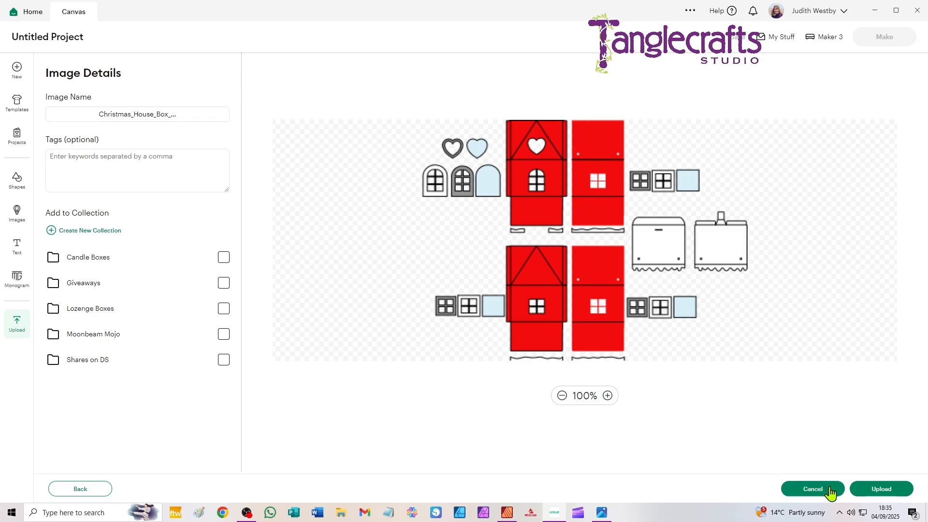
left_click(882, 490)
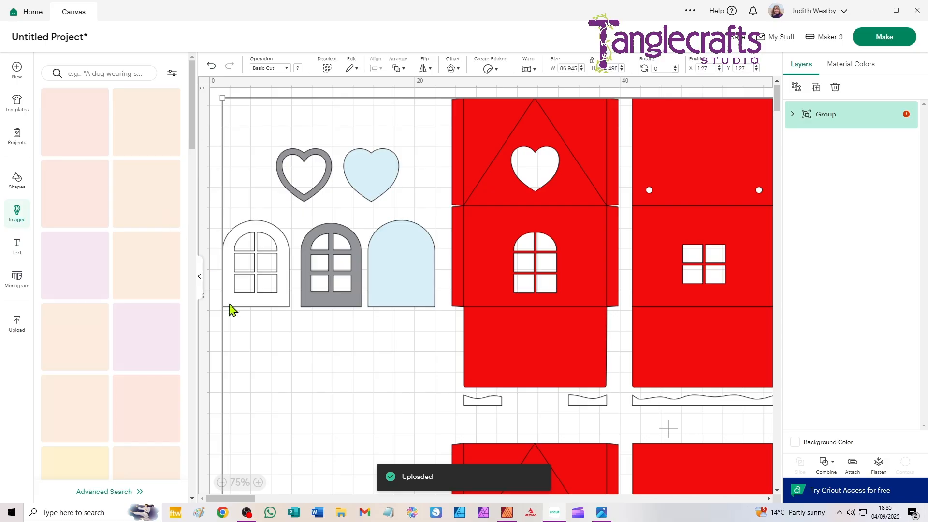
- Collapse the image library and move the imported house box design to about X 31.9, Y 7.6 cm on the canvas
left_click(201, 283)
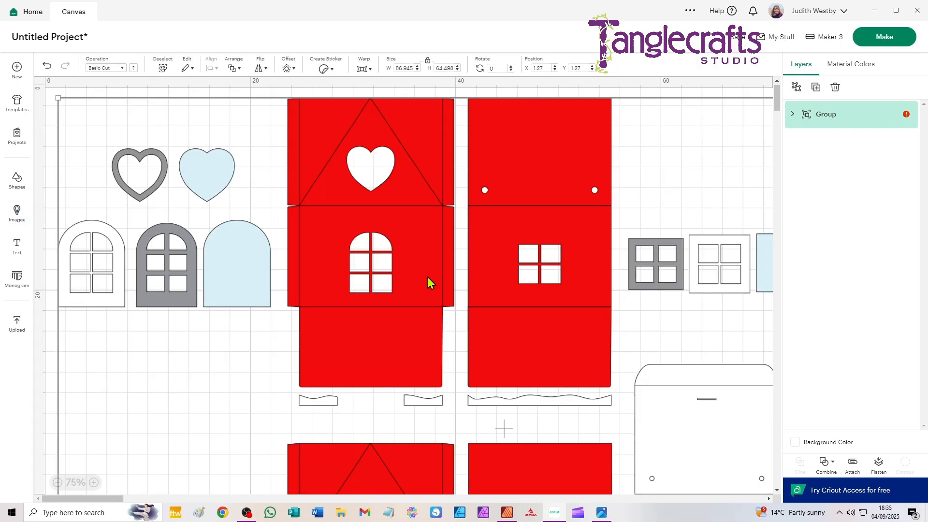
scroll(586, 307, "down", 3)
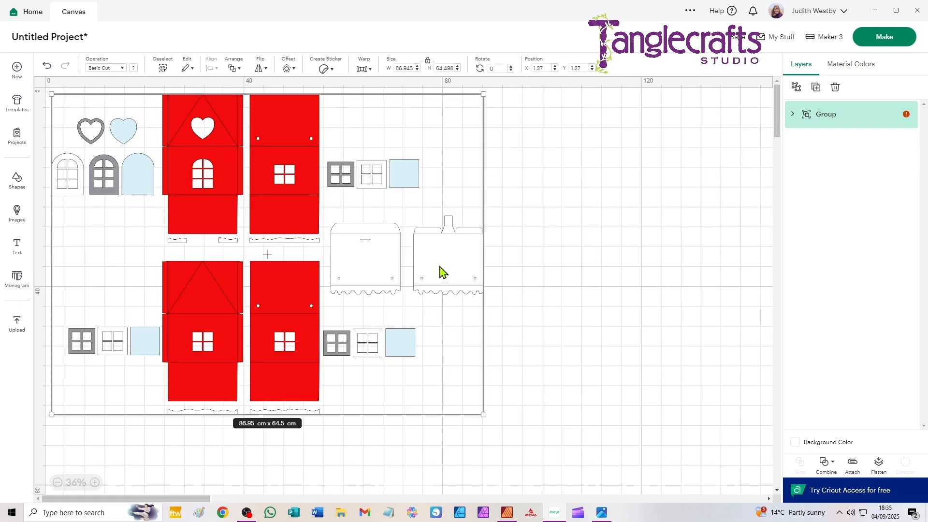
left_click_drag(292, 116, 439, 168)
scroll(428, 285, "up", 1)
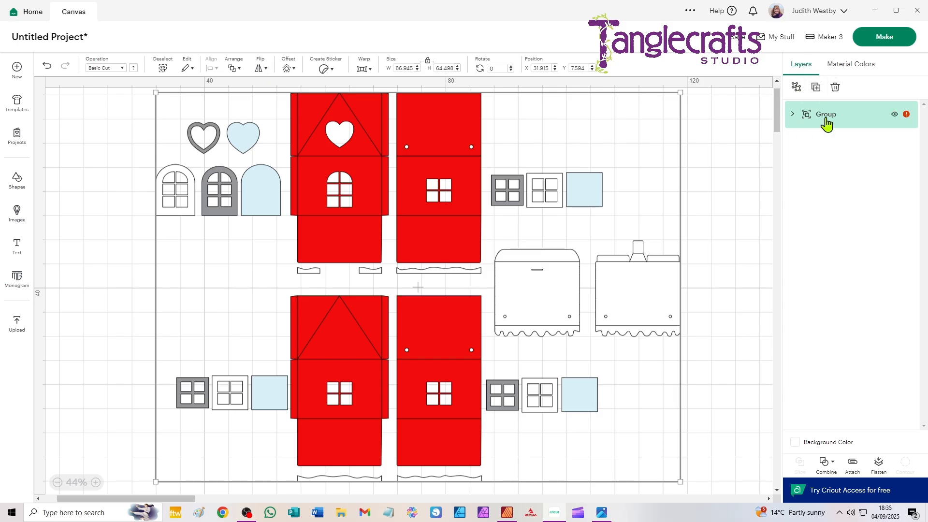
- Ungroup the house box design, and ungroup its subgroup of cut shapes into separate layers
left_click(796, 88)
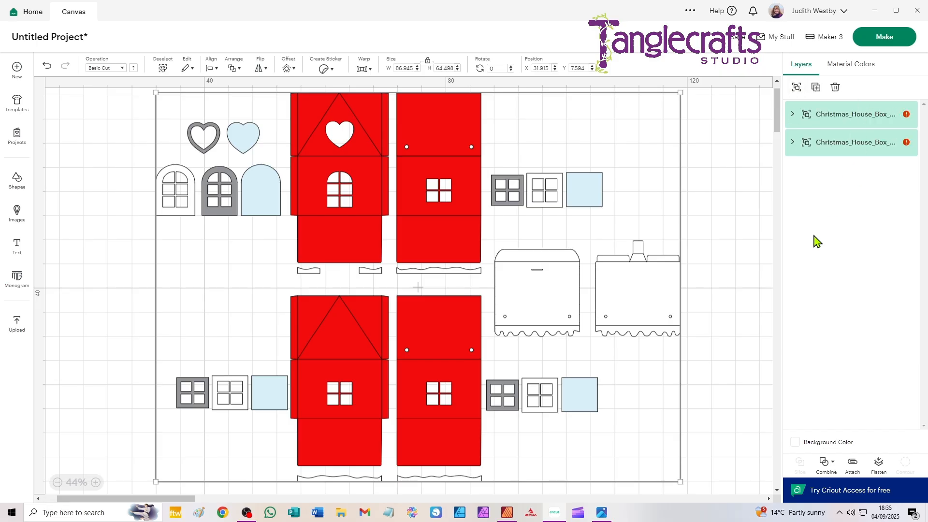
left_click(832, 151)
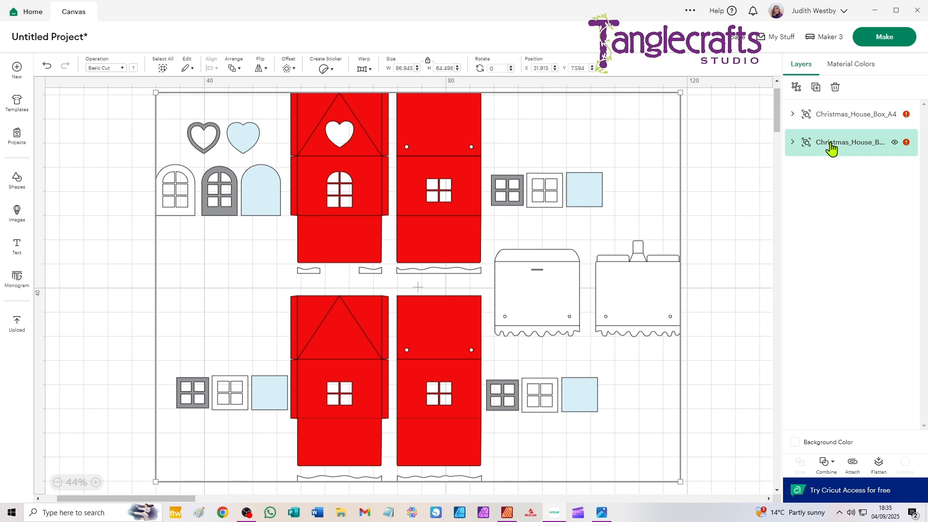
left_click(797, 88)
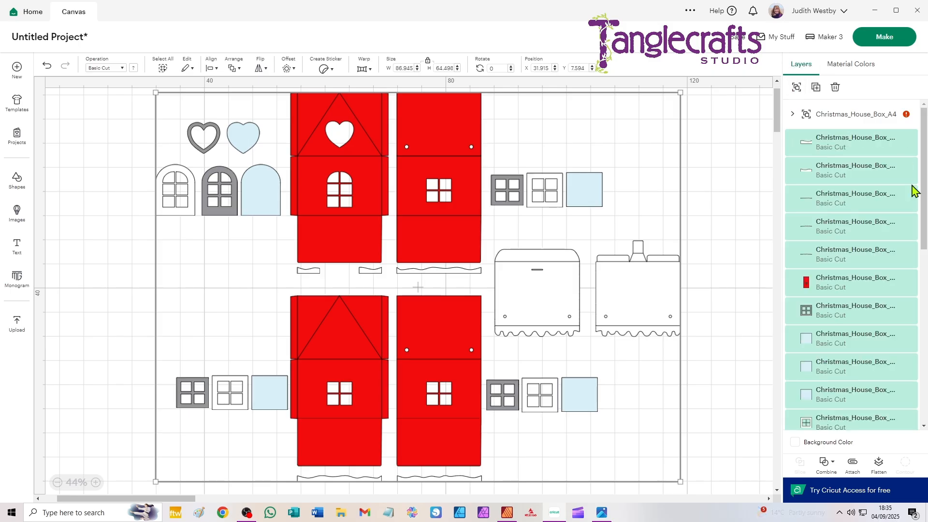
- Change the remaining group of fold lines to the Score operation and ungroup it into individual score layers
left_click(851, 115)
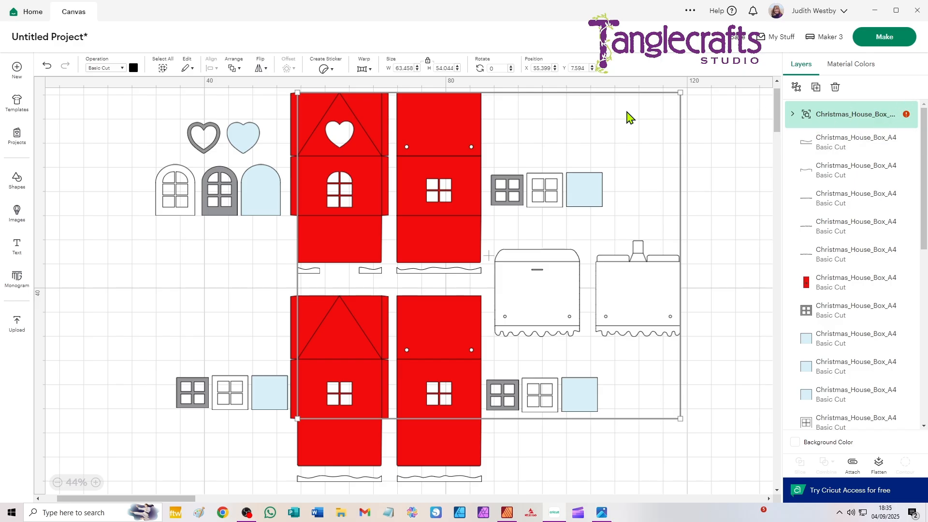
left_click(102, 70)
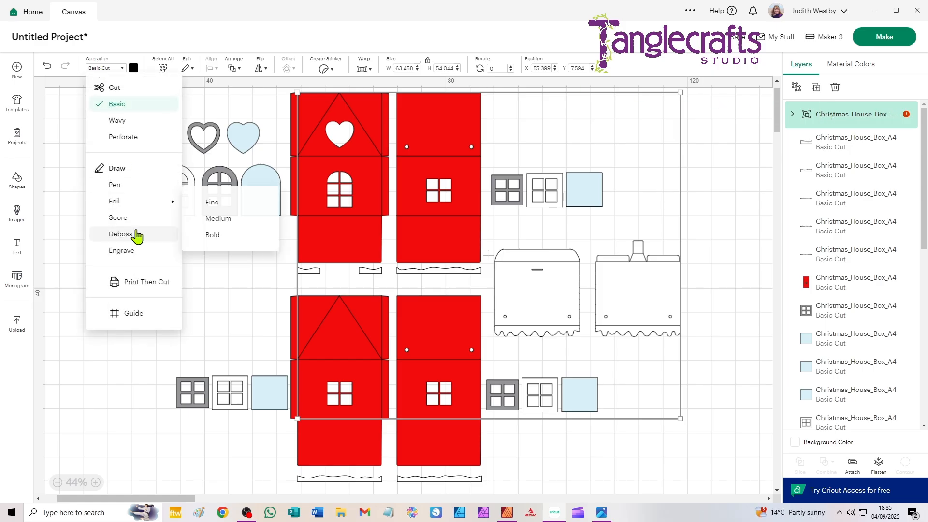
left_click(118, 220)
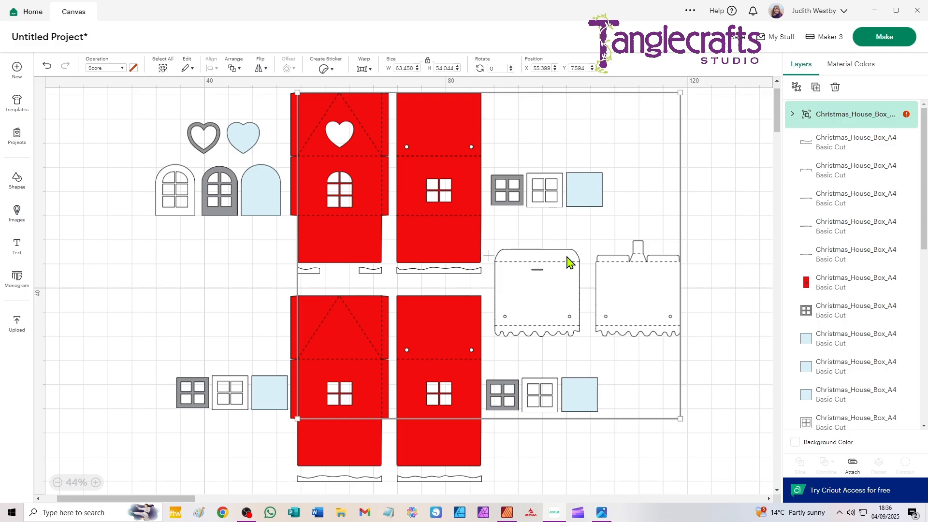
left_click(797, 87)
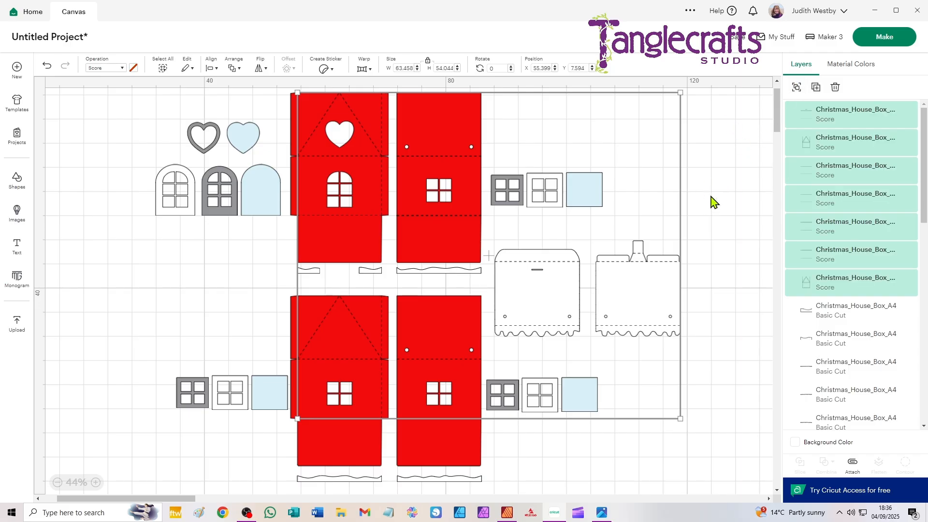
left_click(717, 261)
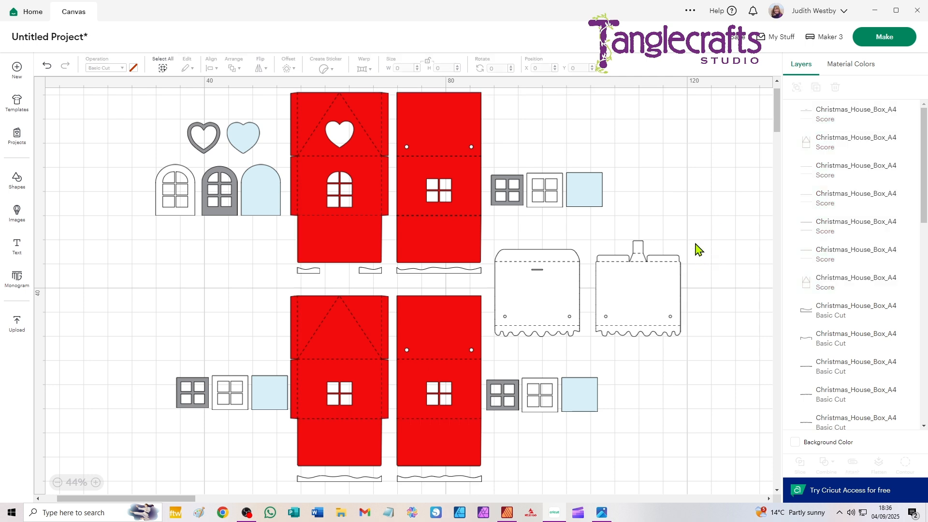
- Attach the score lines to each of the two white scalloped roof panels
left_click_drag(696, 244, 588, 351)
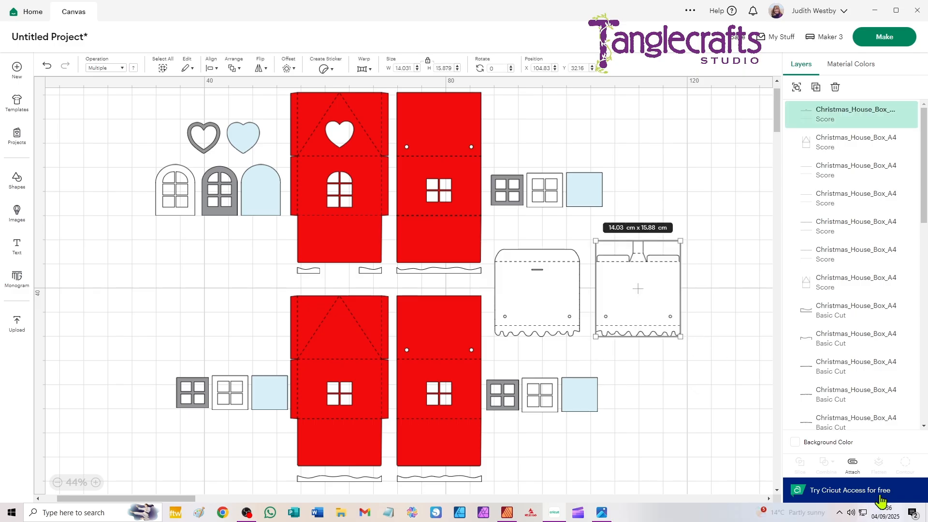
left_click(853, 467)
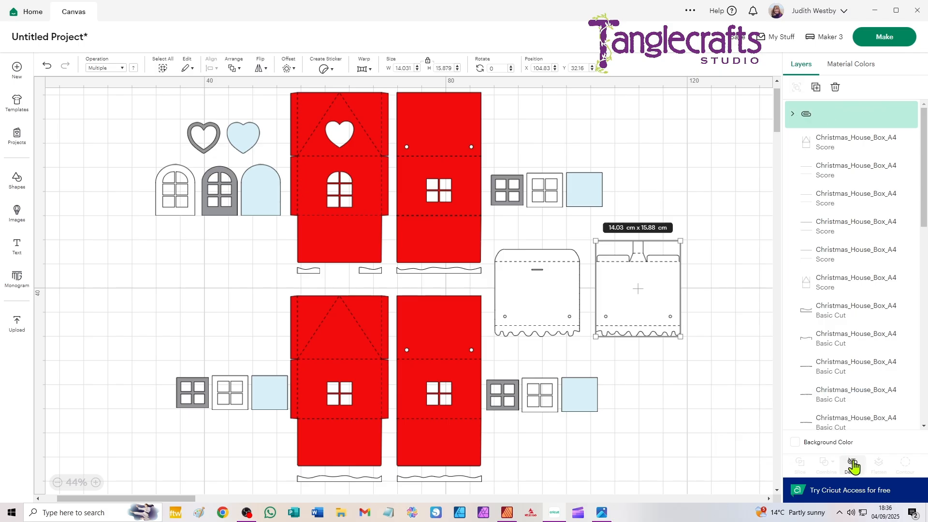
left_click_drag(569, 353, 507, 240)
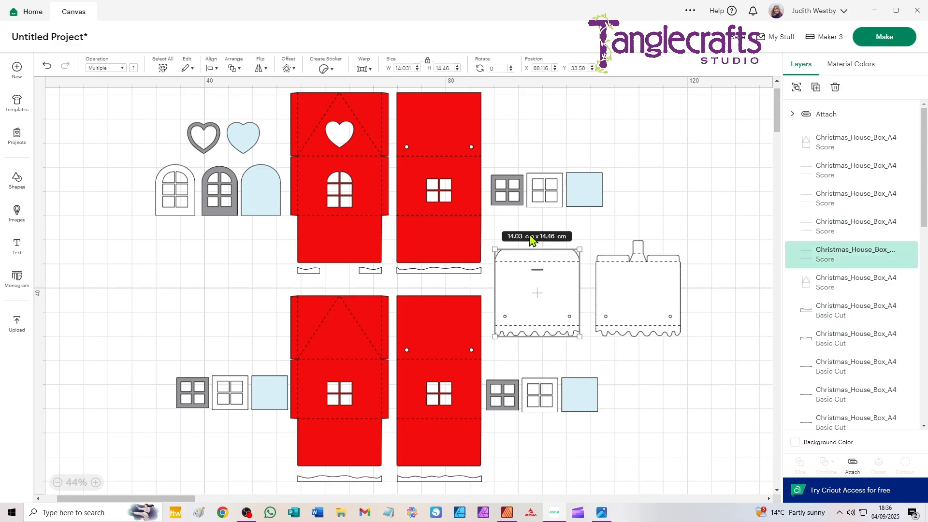
- Attach the score lines to the upper red side wall and to the red front wall with the heart window
left_click_drag(505, 119, 437, 166)
key("ctrl+alt+a")
left_click_drag(276, 94, 345, 120)
key("ctrl+alt+a")
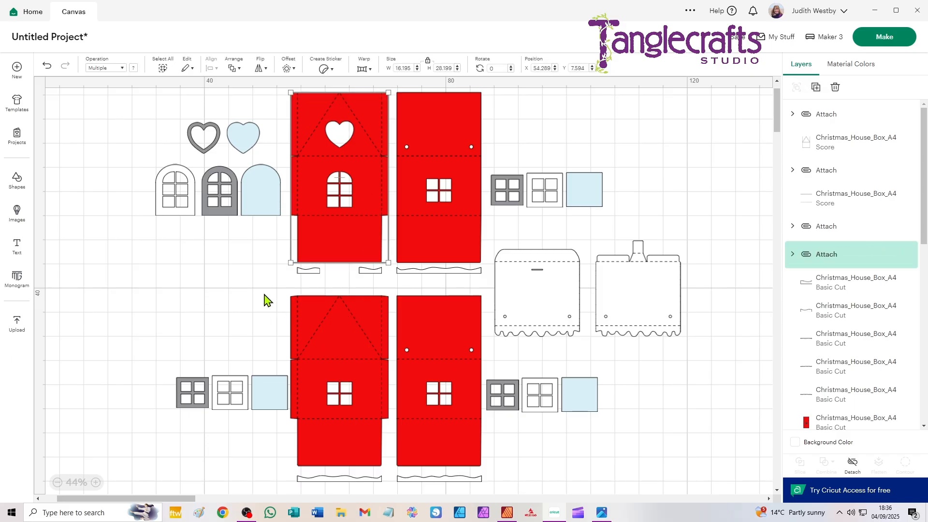
- Attach the score lines to each of the two lower red walls and clear the selection
left_click_drag(391, 285, 304, 457)
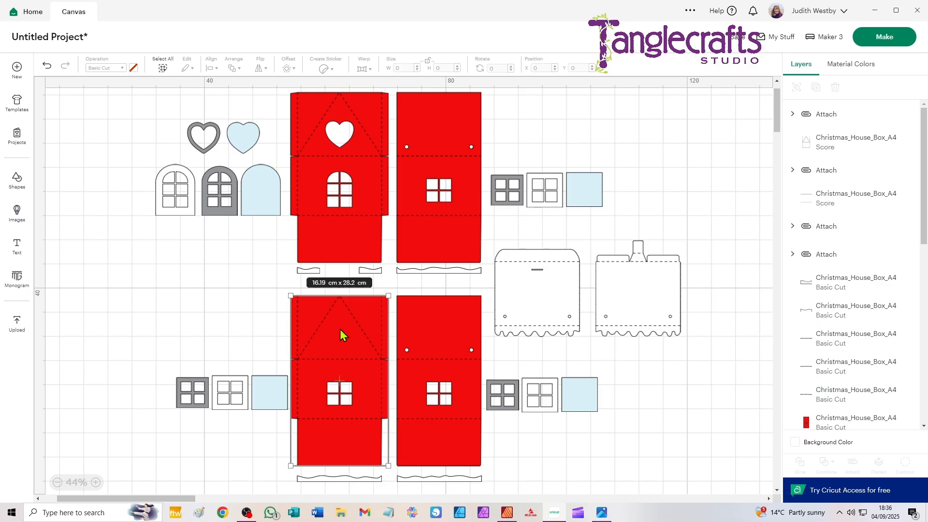
key("ctrl+alt+a")
left_click_drag(500, 445, 462, 419)
key("ctrl+alt+a")
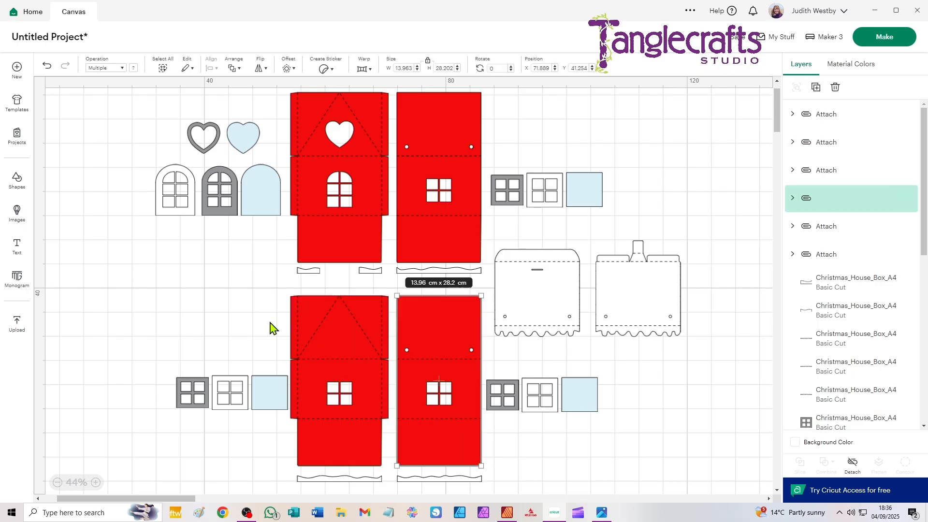
left_click(248, 303)
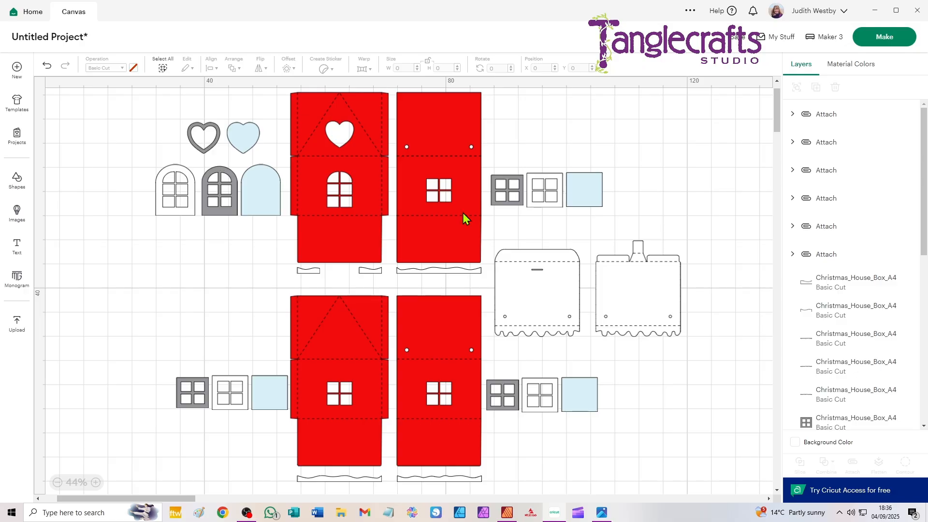
- Switch to the photo viewer, review the gift box photos back to 2.jpg showing Box A, and return to Cricut Design Space
left_click(602, 512)
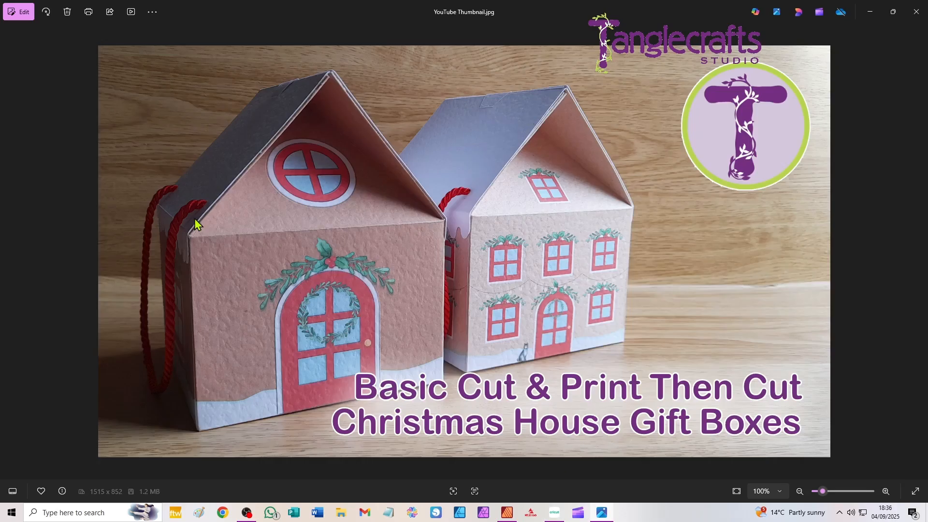
left_click(8, 252)
left_click(8, 252)
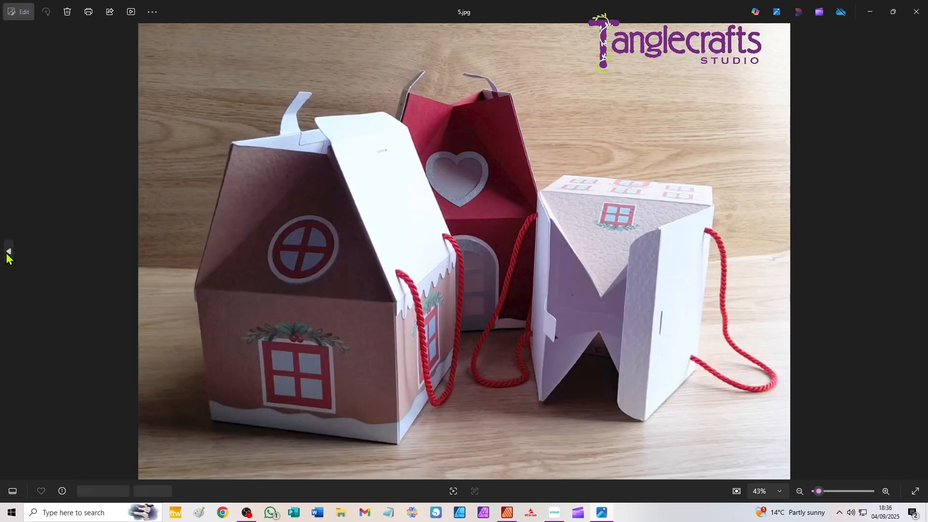
left_click(8, 252)
left_click(8, 252)
left_click(8, 252)
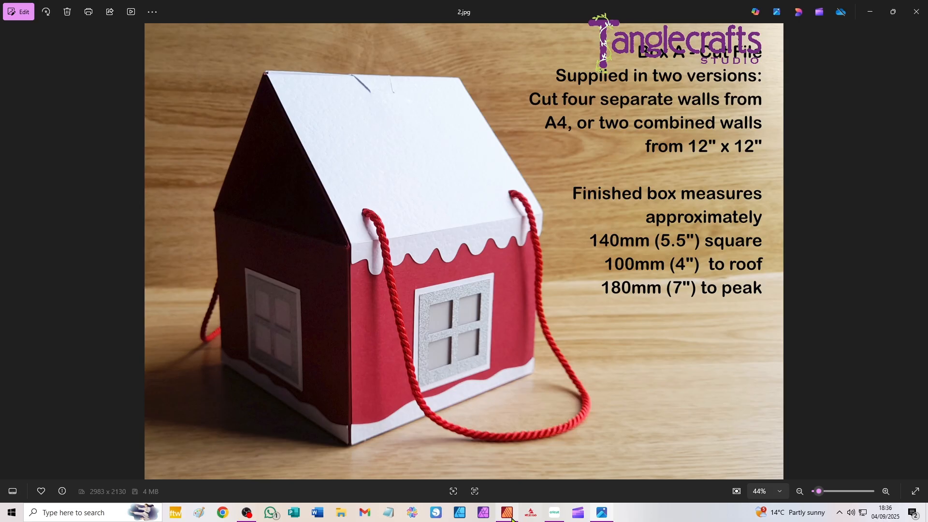
left_click(555, 513)
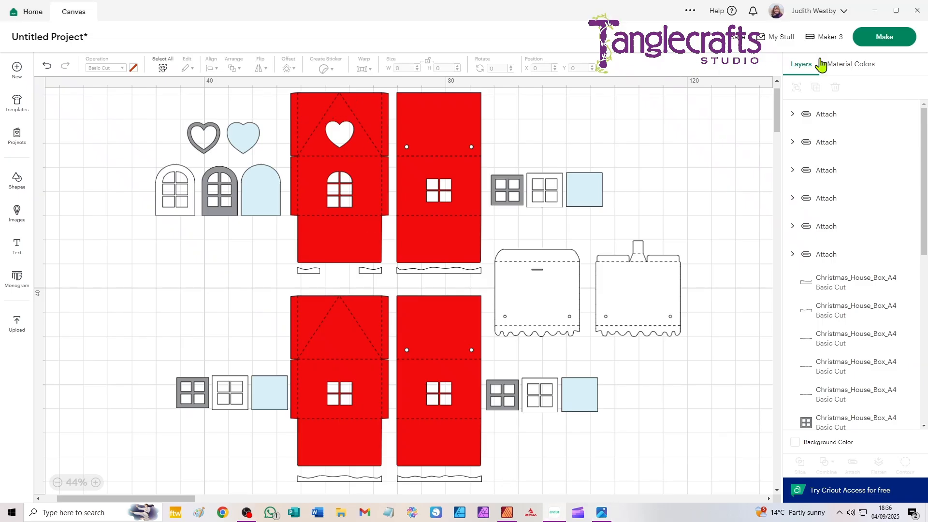
- Send the project to mat preparation without saving it and set the white mat's material size to 30.5 cm x 30.5 cm
left_click(870, 38)
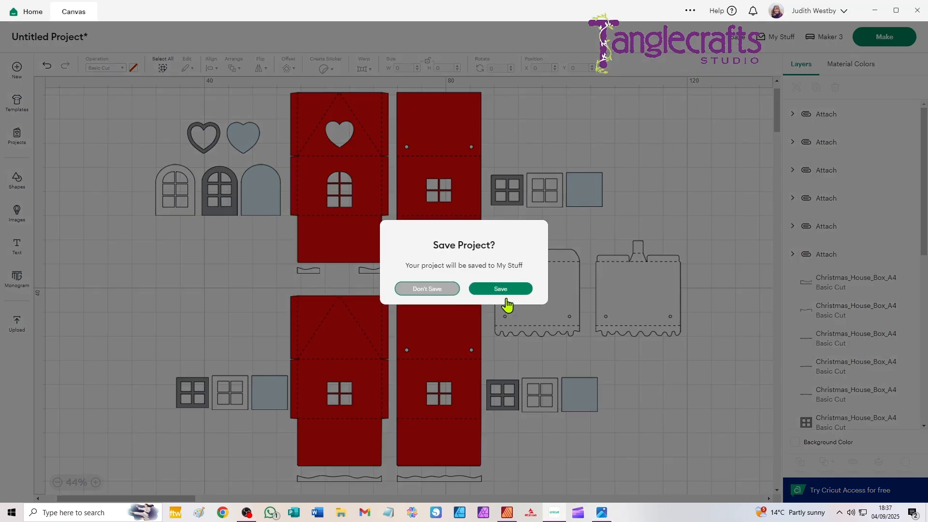
left_click(430, 290)
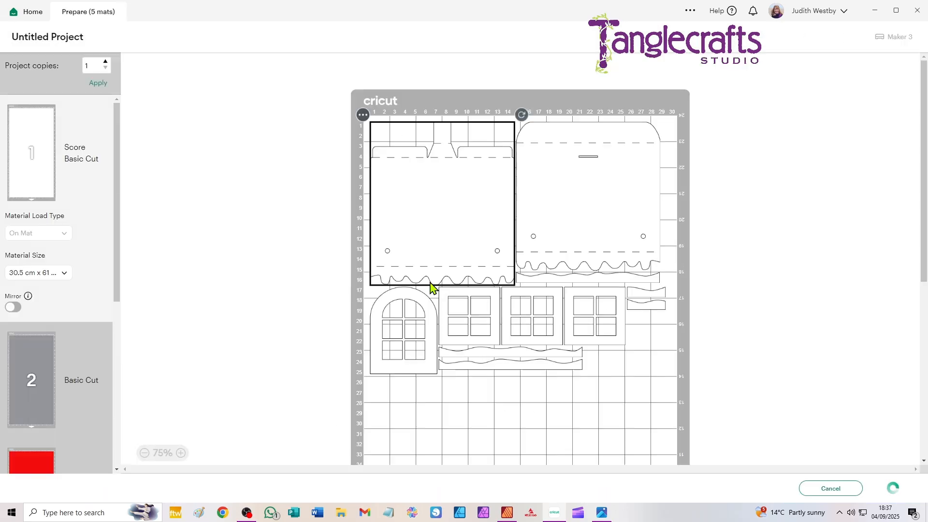
left_click(39, 273)
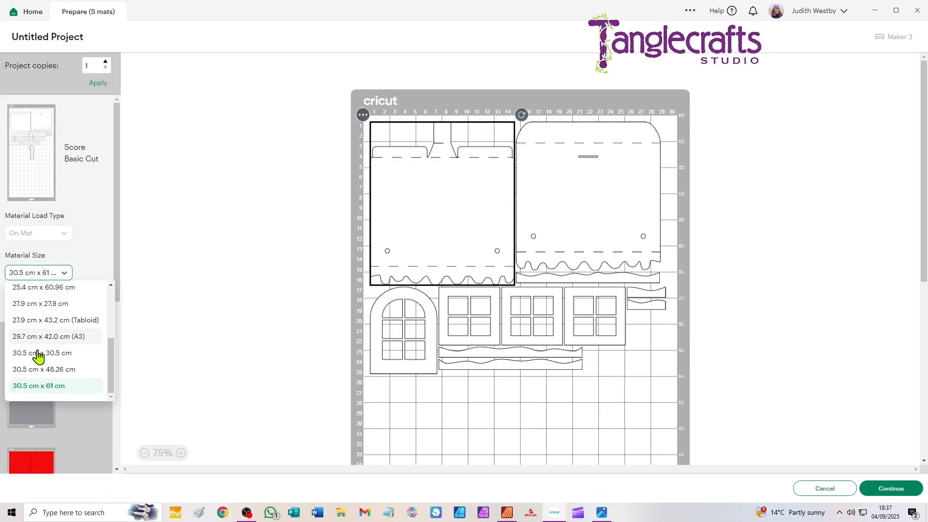
left_click(37, 354)
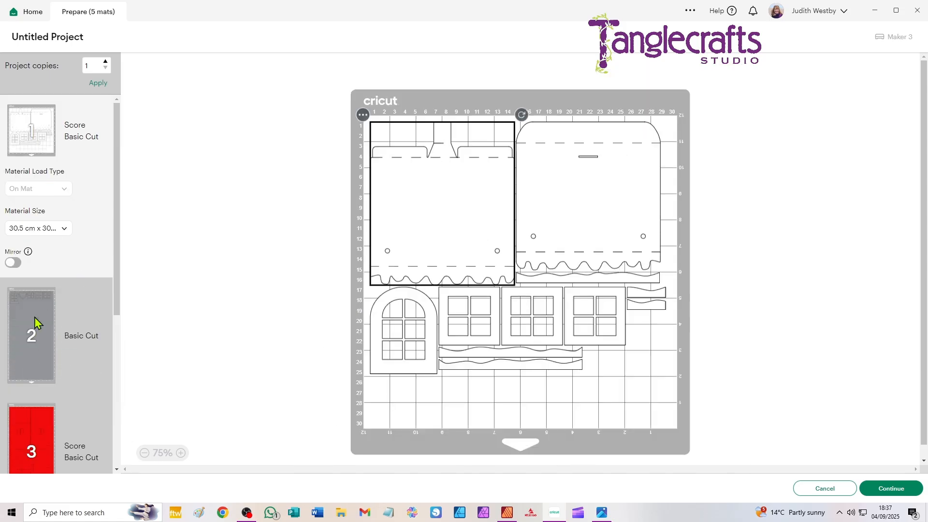
- Set the material size of the grey mat and the first red mat to 30.5 cm x 30.5 cm
left_click(27, 312)
left_click(41, 346)
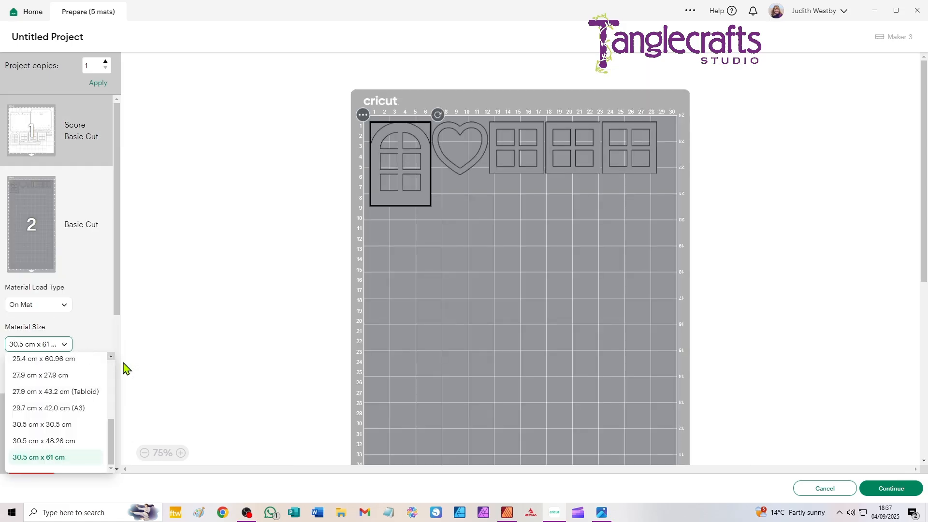
left_click(51, 425)
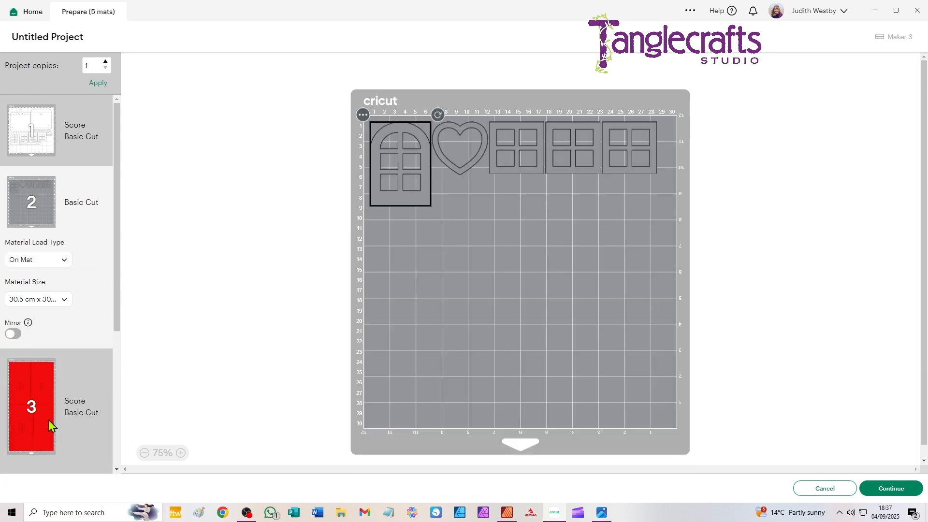
left_click(37, 378)
left_click(44, 352)
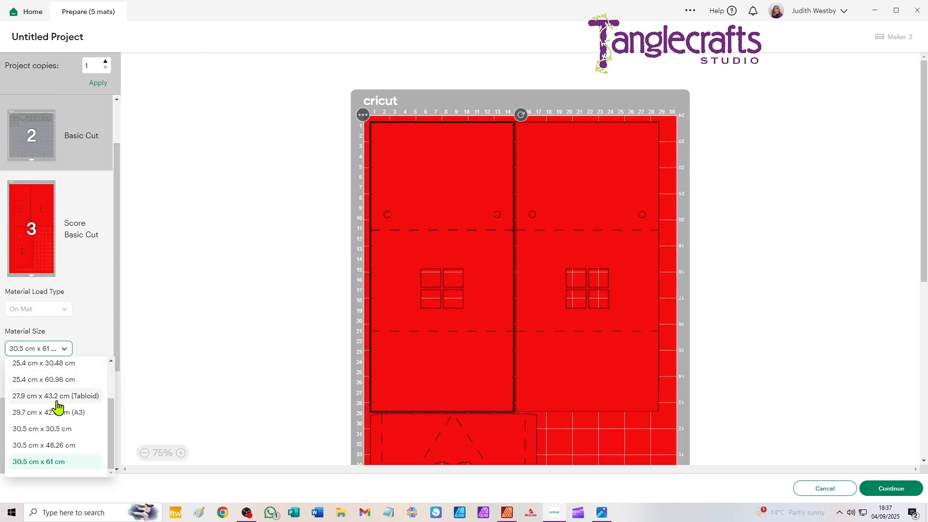
left_click(56, 429)
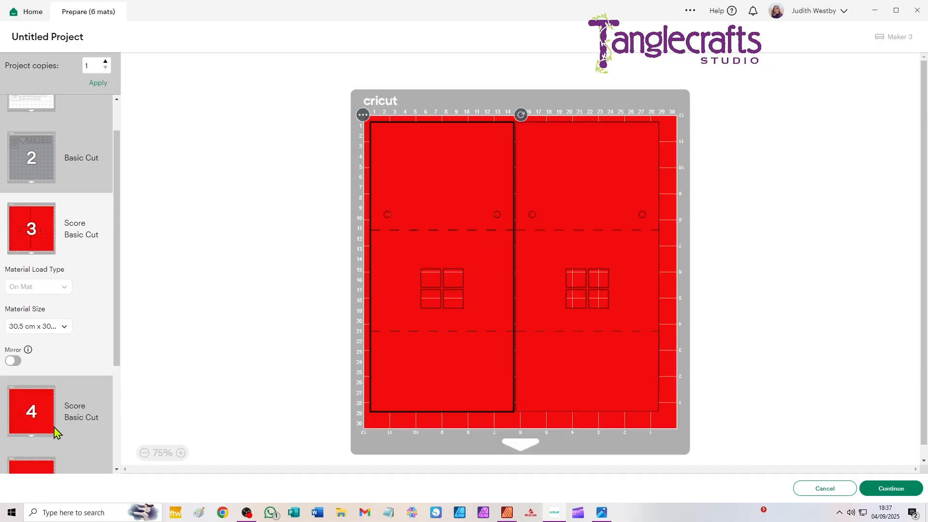
- Set the light blue mat's material size to 30.5 cm x 30.5 cm
scroll(42, 372, "down", 3)
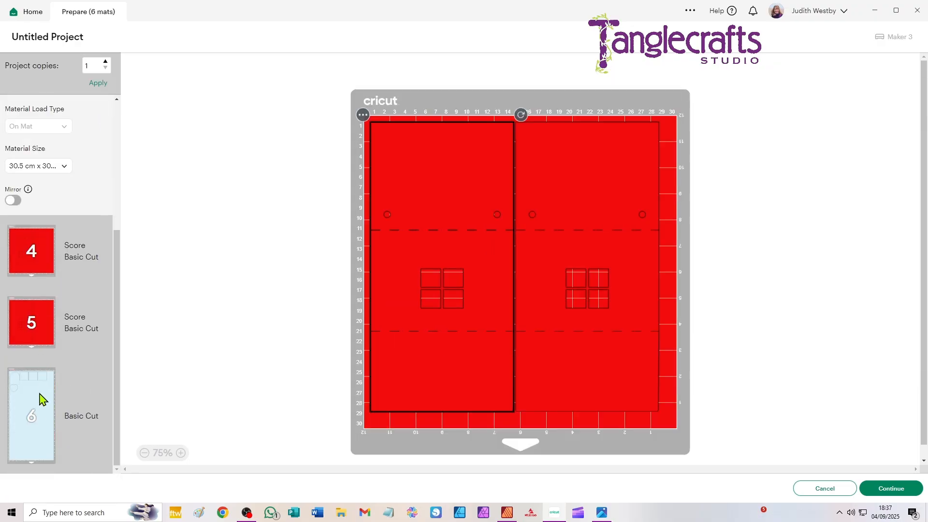
left_click(40, 399)
left_click(42, 425)
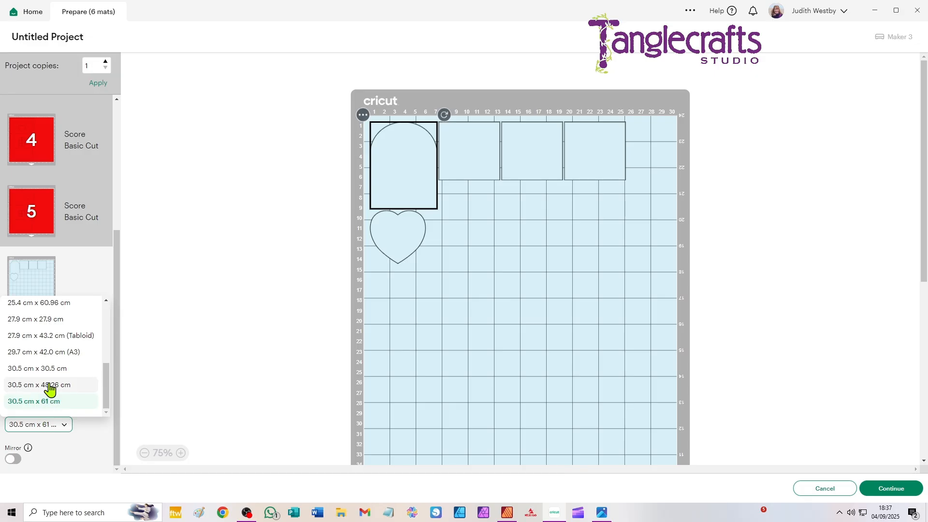
left_click(50, 369)
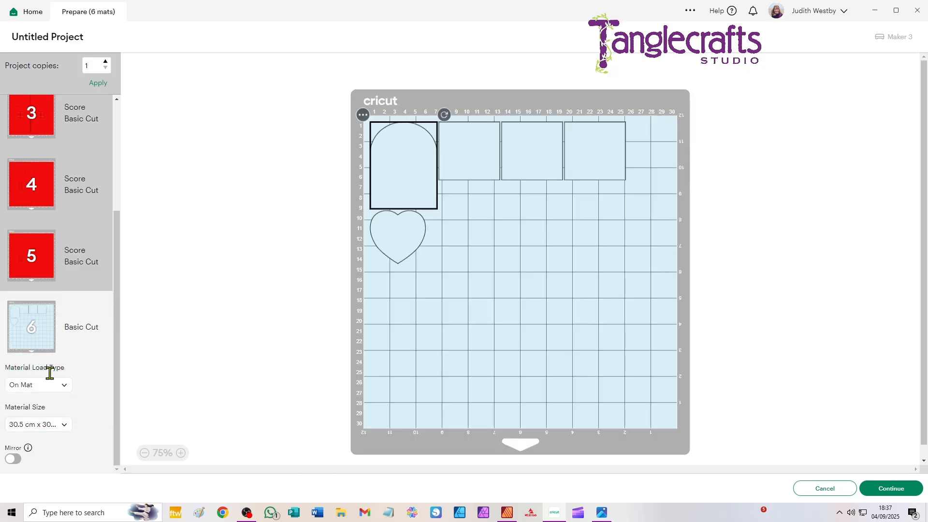
- Change the light blue mat's material size to 21 cm x 29.7 cm (A4)
left_click(52, 426)
scroll(72, 333, "up", 5)
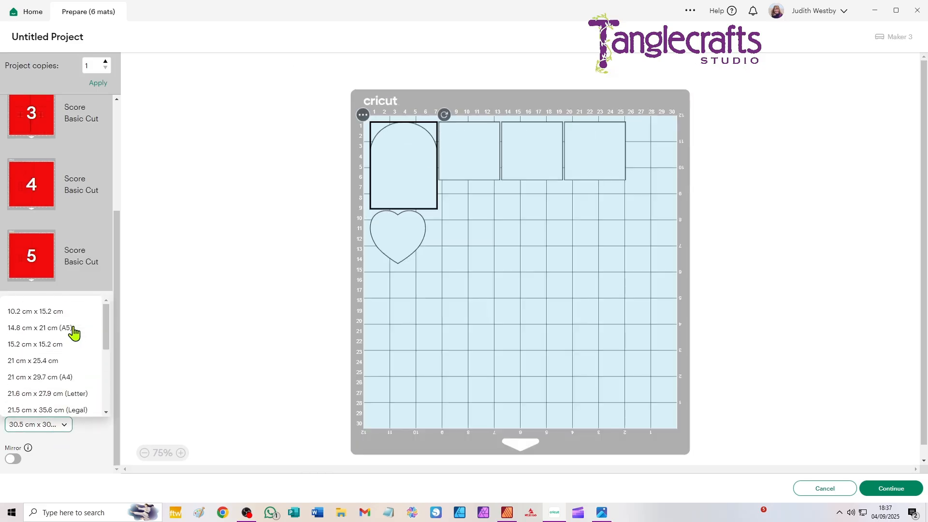
left_click(44, 377)
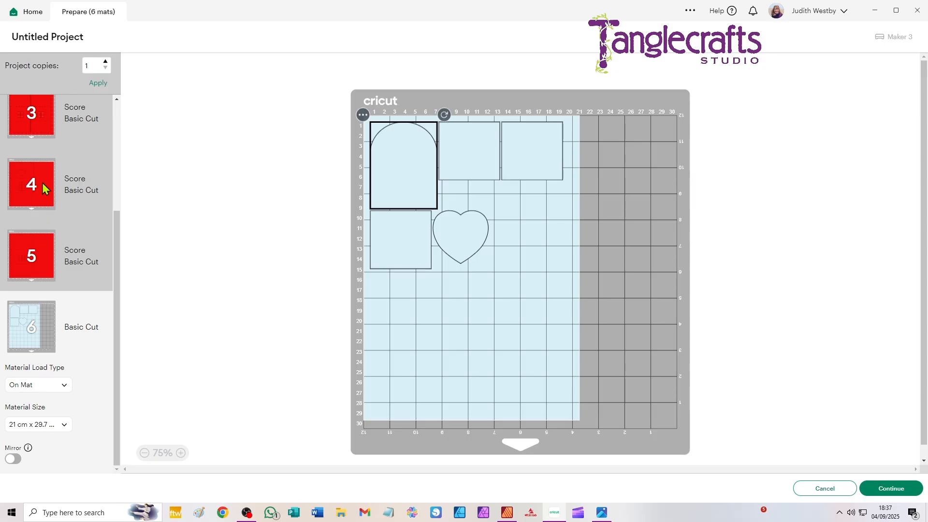
- Change the white mat's material size to 21 cm x 29.7 cm (A4)
scroll(42, 186, "up", 3)
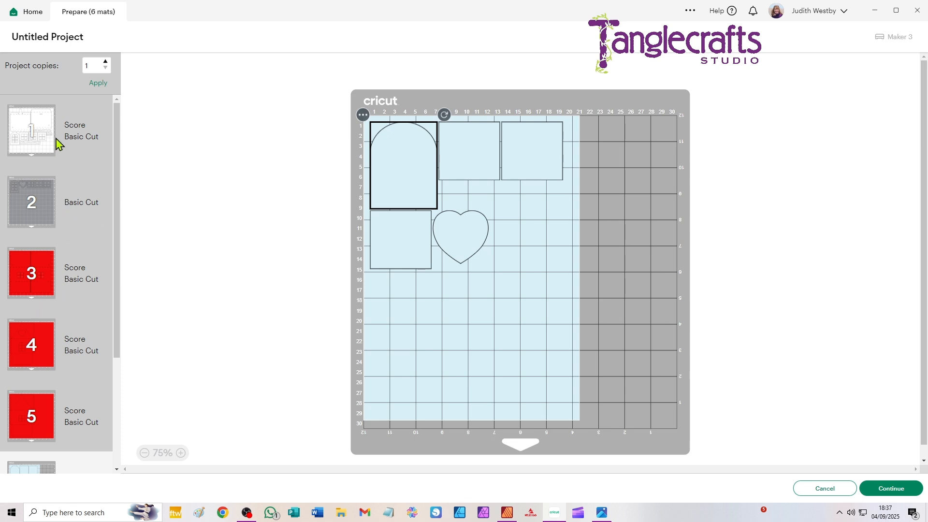
left_click(46, 115)
left_click(54, 229)
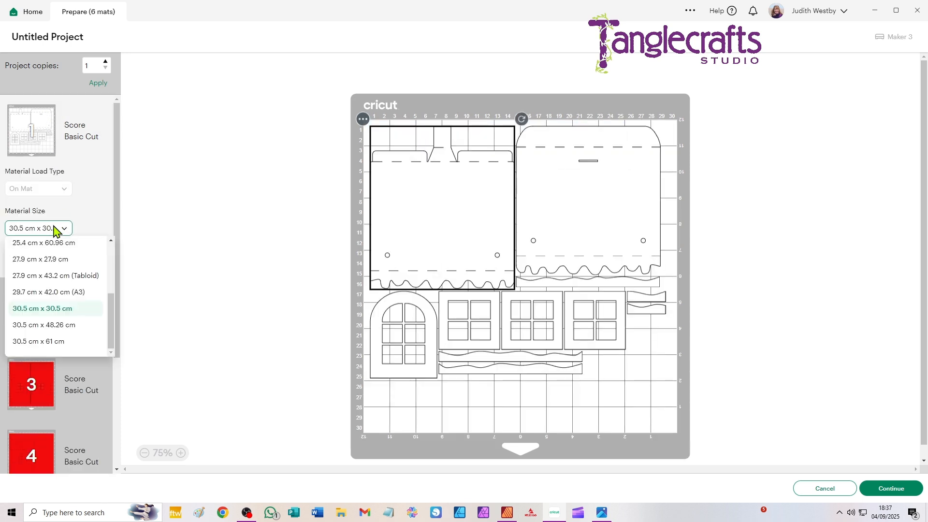
scroll(72, 261, "up", 3)
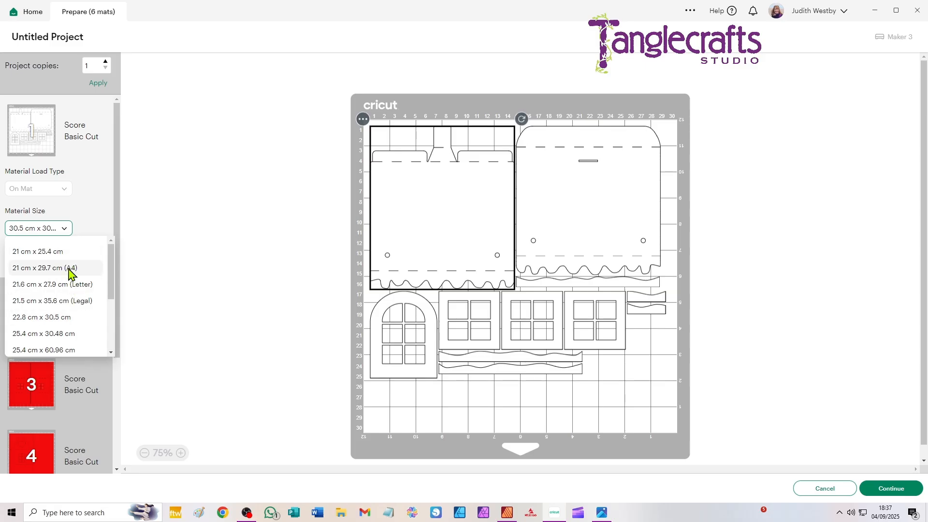
left_click(69, 269)
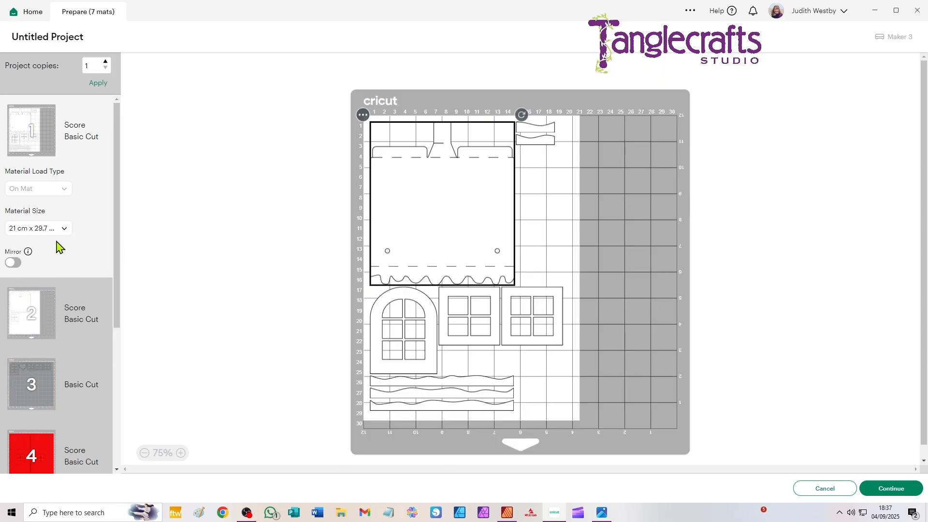
- Change the grey window-frame mat's material size to 14.8 cm x 21 cm (A5)
scroll(58, 248, "down", 3)
left_click(59, 239)
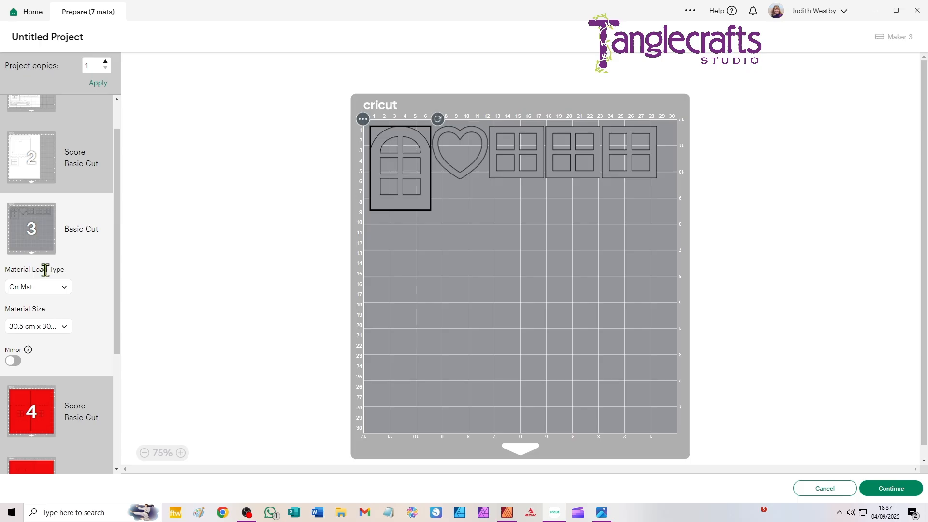
left_click(46, 327)
scroll(72, 358, "up", 5)
left_click(77, 368)
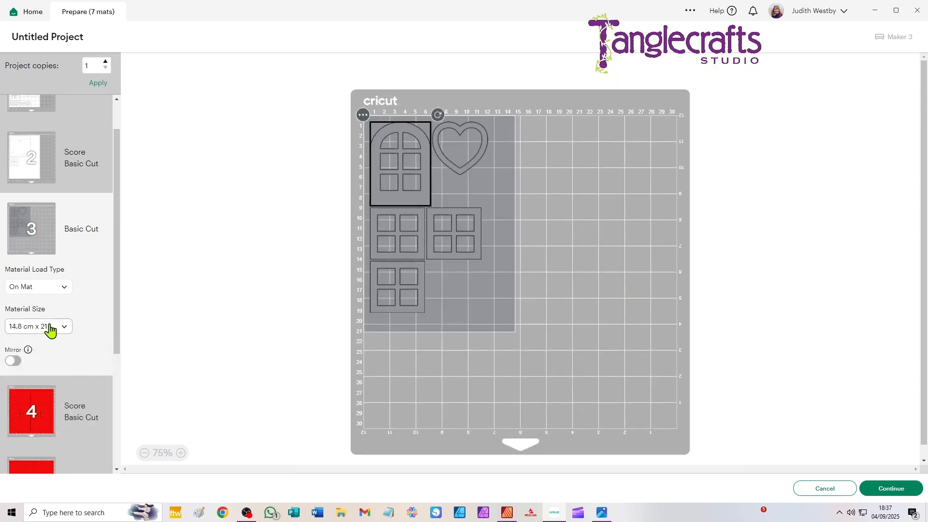
- Change the first red wall mat's material size to 21 cm x 29.7 cm (A4)
scroll(45, 324, "down", 3)
left_click(48, 237)
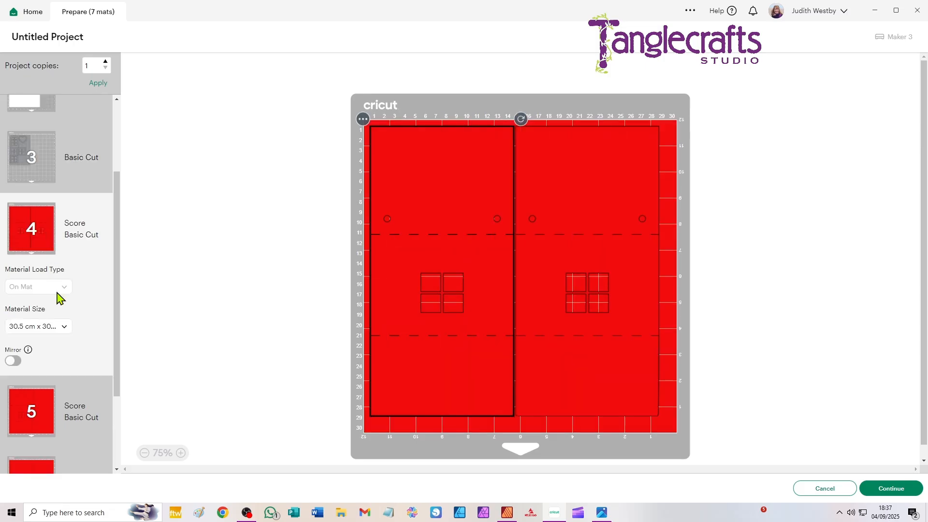
left_click(62, 327)
left_click_drag(112, 397, 109, 347)
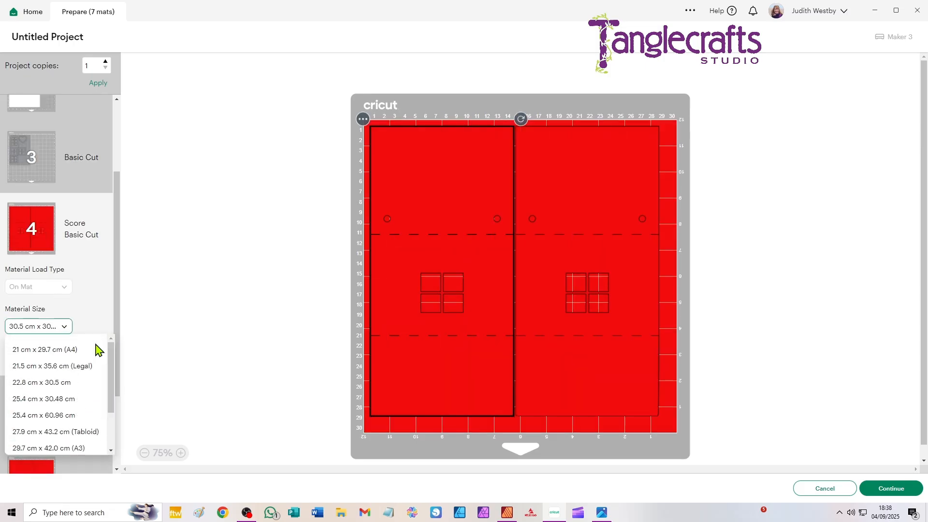
left_click(75, 350)
- Review the white, grey, red and light blue mats in the prepared list, and cancel back to the canvas
scroll(45, 329, "down", 3)
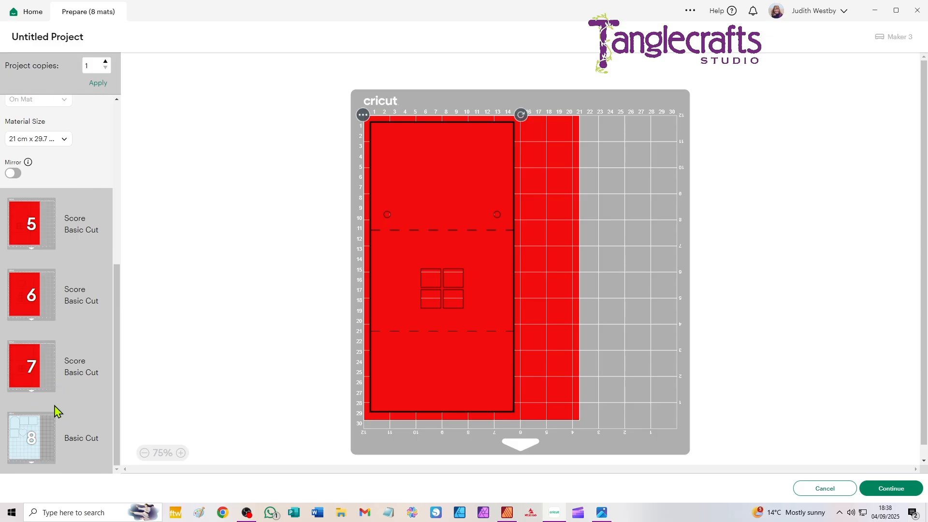
scroll(56, 402, "up", 5)
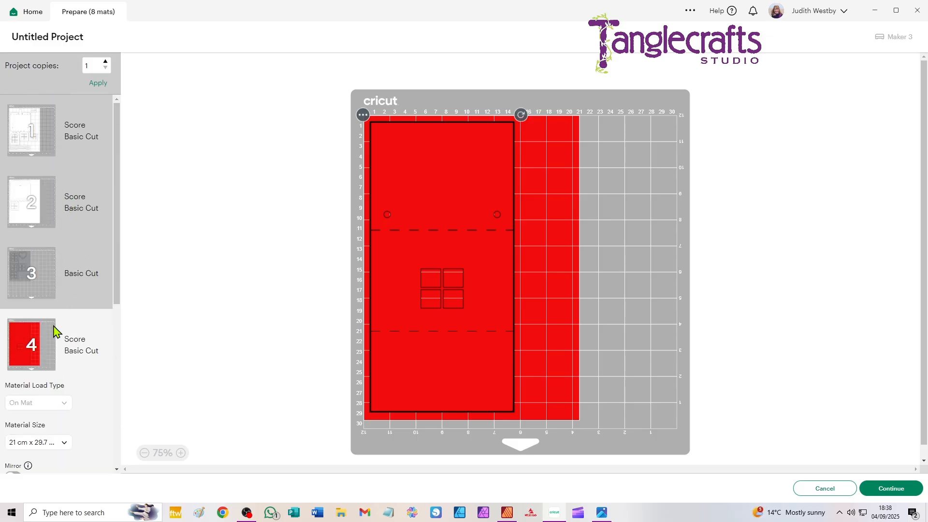
scroll(52, 334, "down", 3)
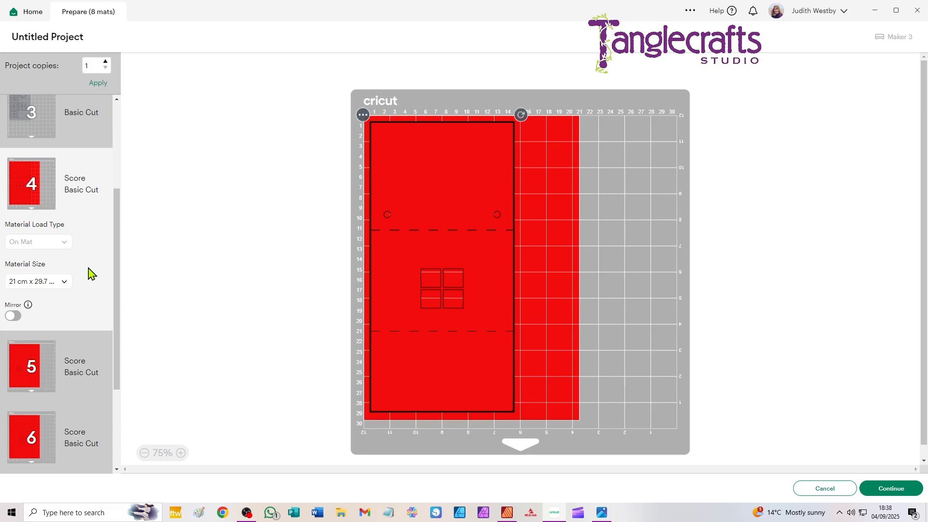
scroll(89, 271, "up", 3)
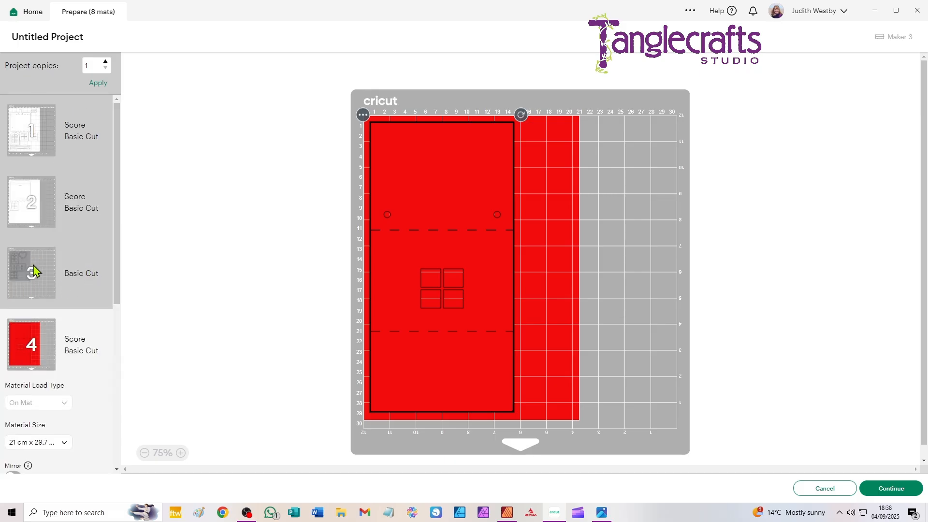
scroll(58, 270, "down", 6)
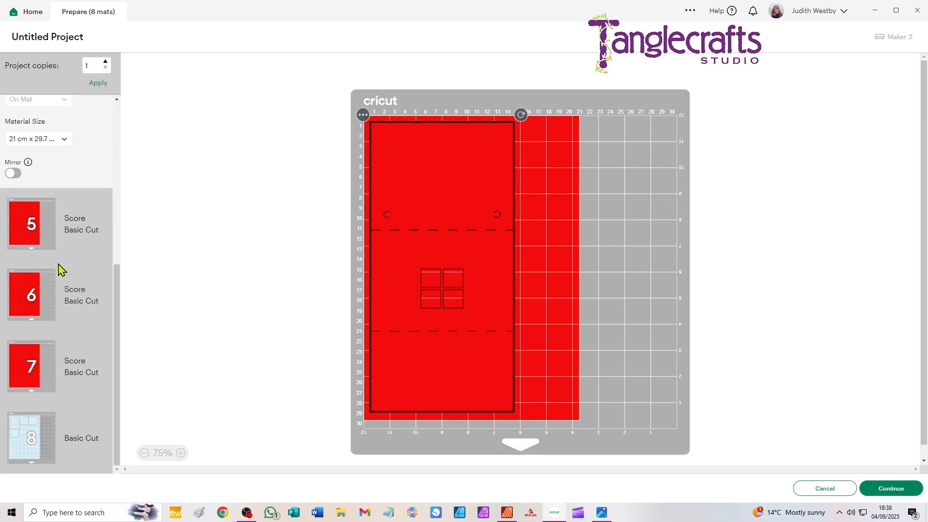
scroll(59, 269, "up", 7)
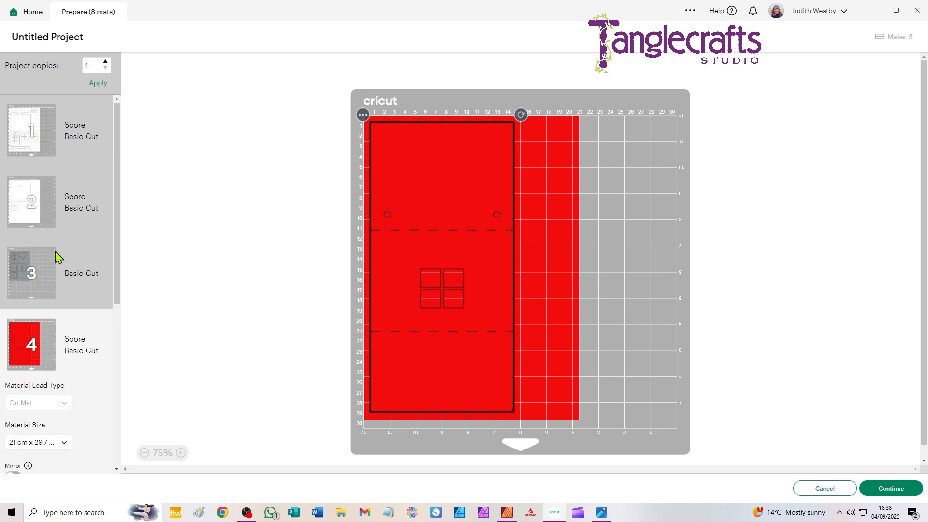
scroll(74, 366, "down", 6)
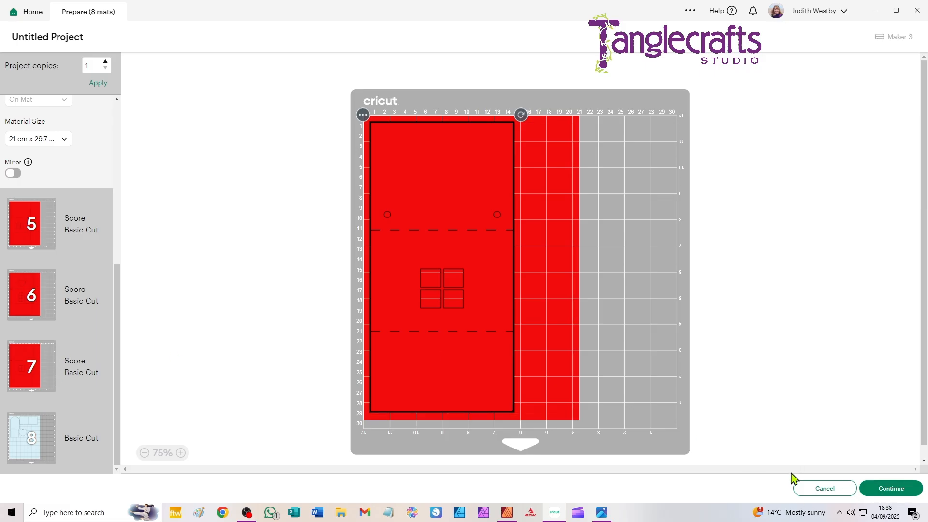
left_click(837, 490)
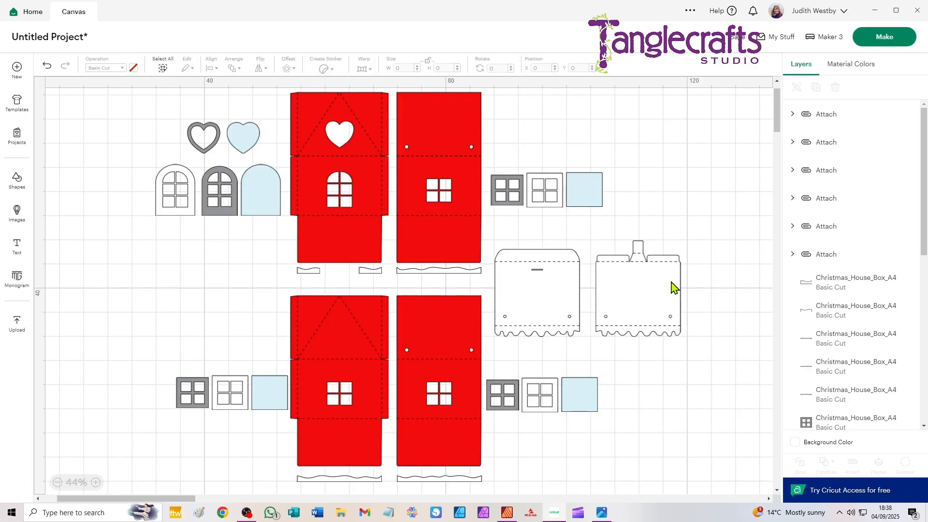
- Clear the A4 pieces from the canvas and upload Christmas_House_Box_12x12.svg to it
key("ctrl+a")
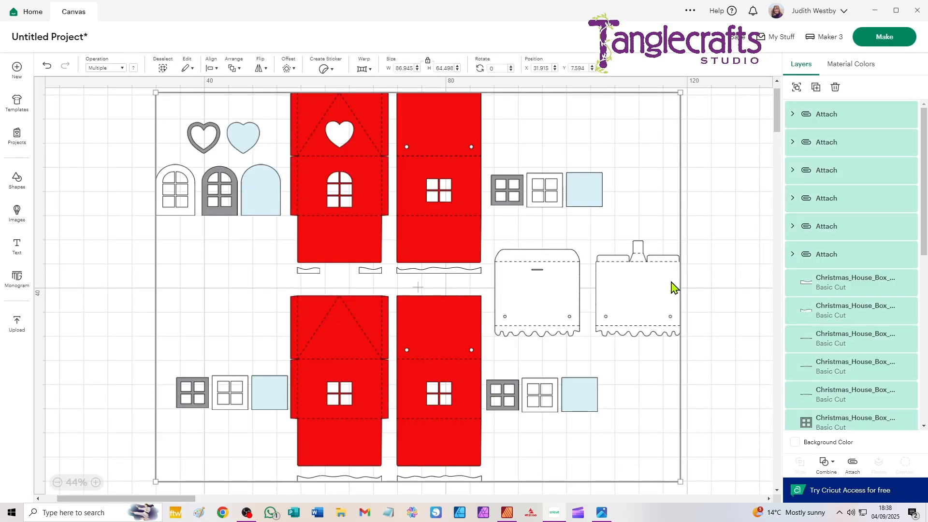
key("Delete")
left_click(17, 326)
left_click(118, 183)
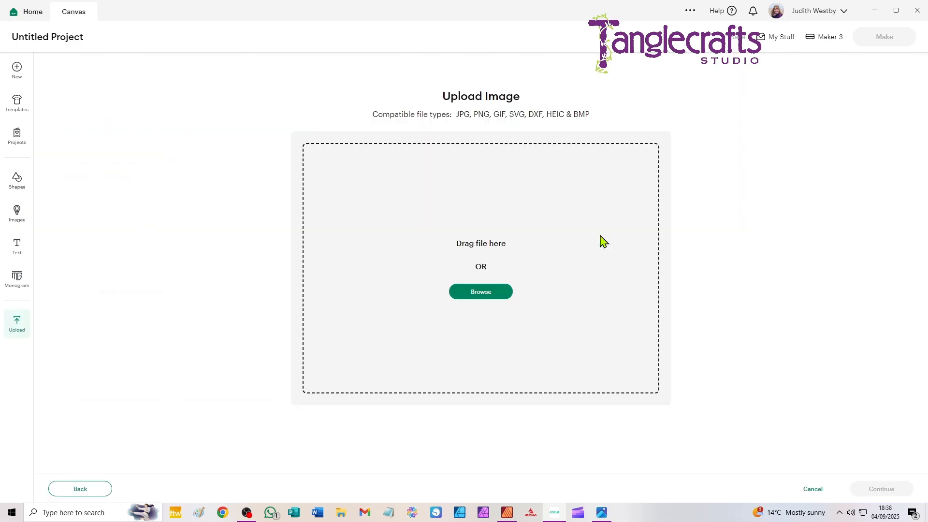
left_click(506, 293)
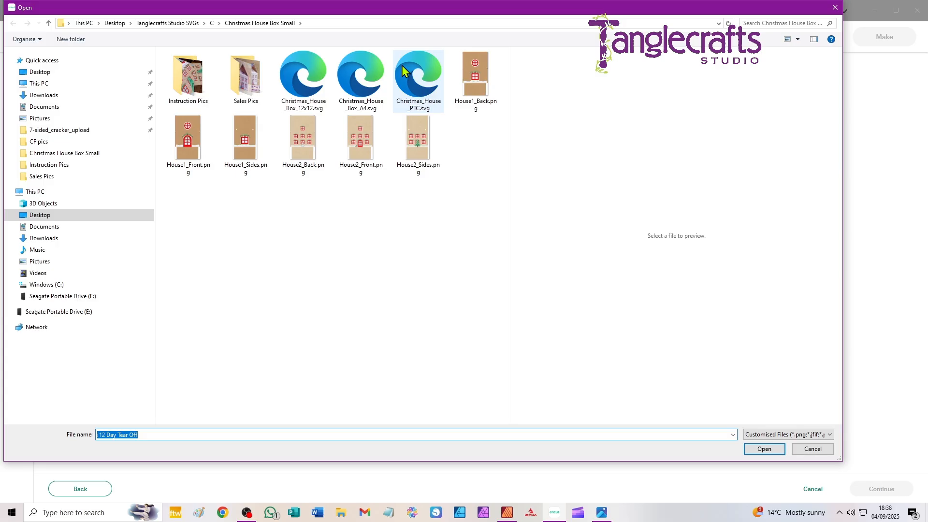
left_click(308, 80)
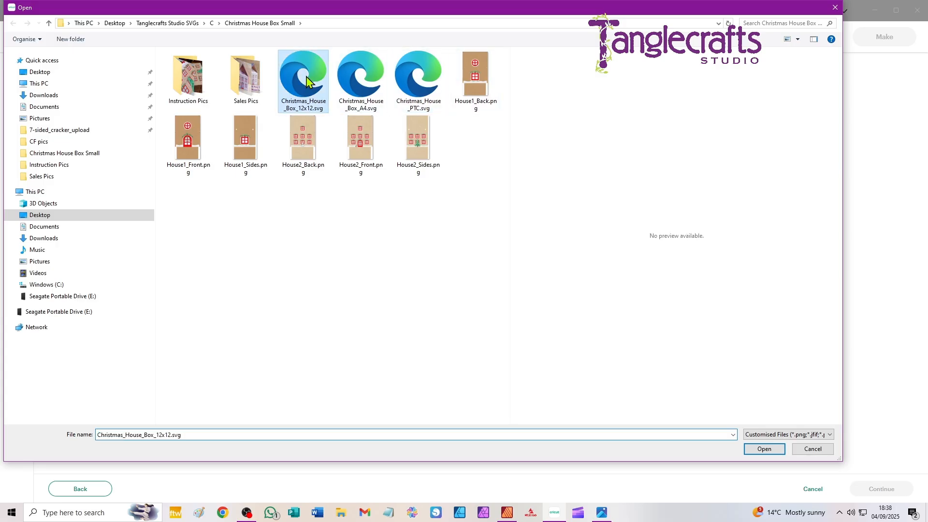
left_click(764, 449)
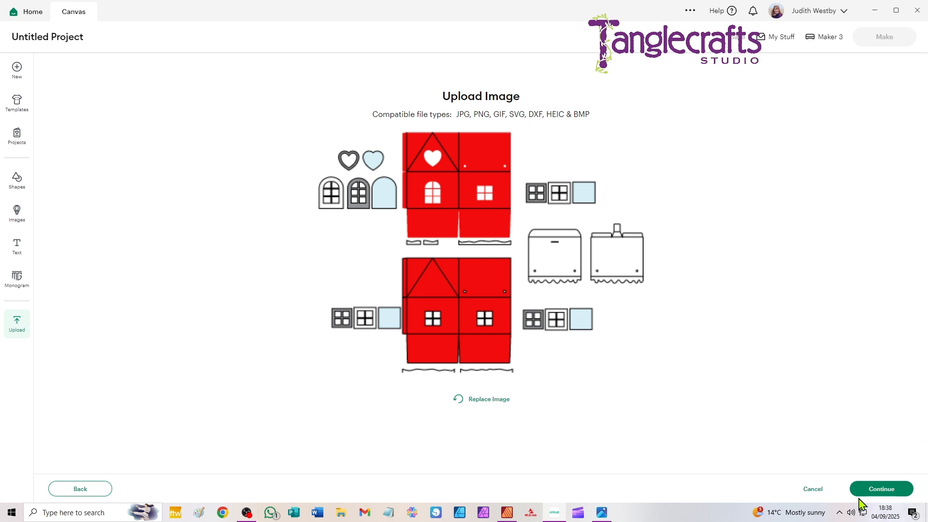
left_click(890, 490)
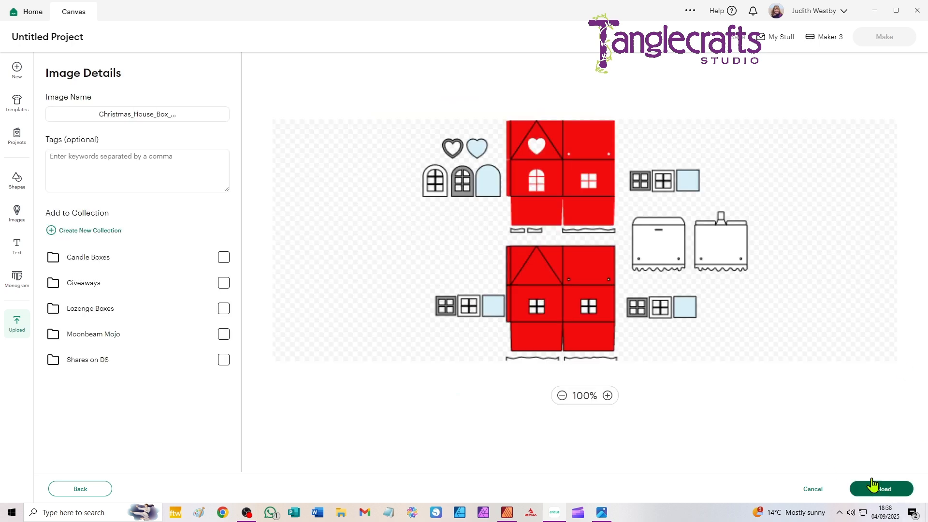
left_click(892, 489)
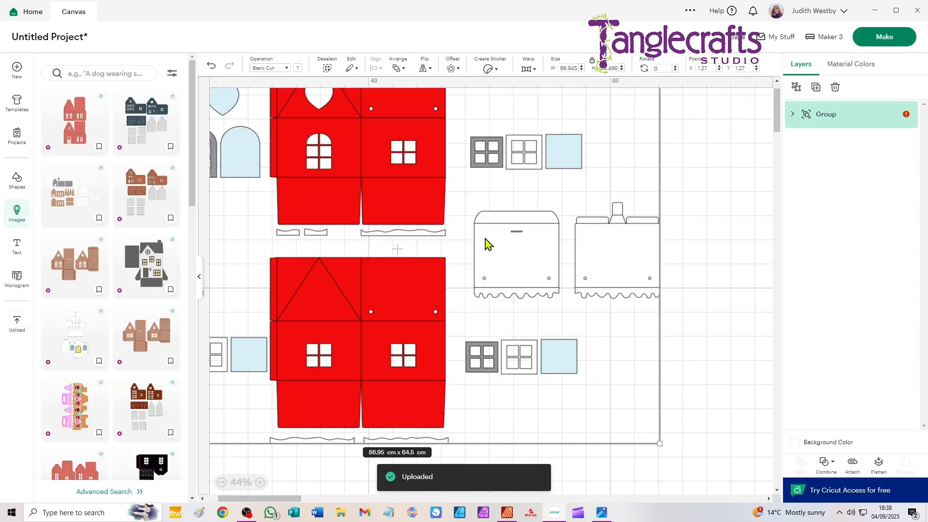
- Move the uploaded 12x12 design to about X 30.5, Y 7.76 cm and ungroup it, keeping the fold lines as one group
left_click(199, 278)
left_click_drag(190, 135, 366, 173)
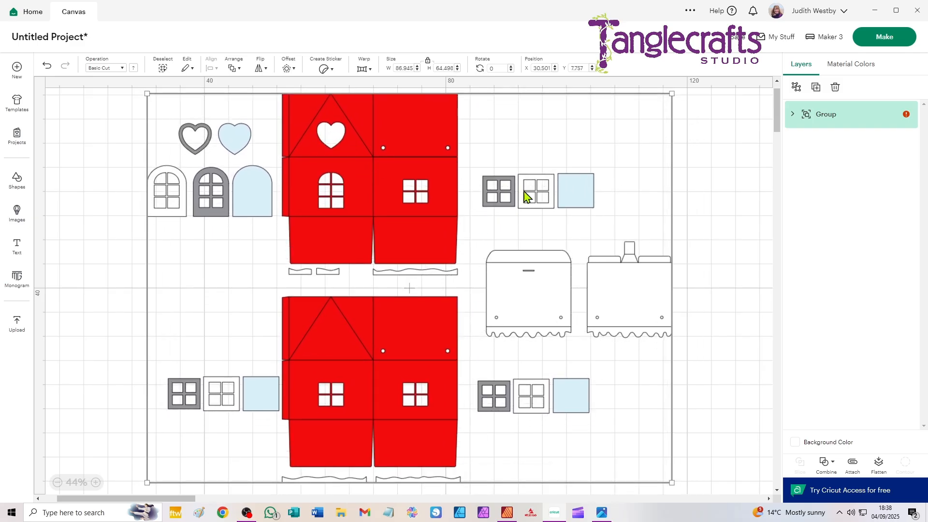
left_click(797, 87)
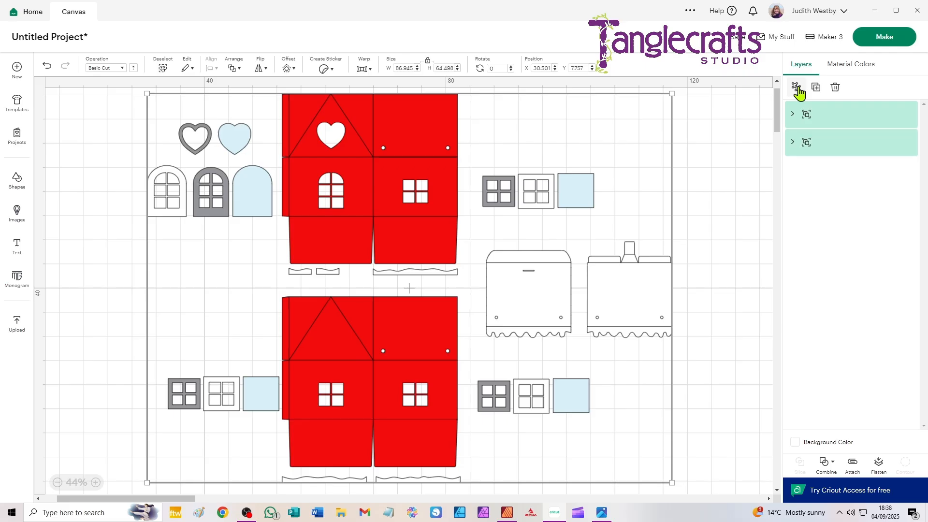
left_click(852, 152)
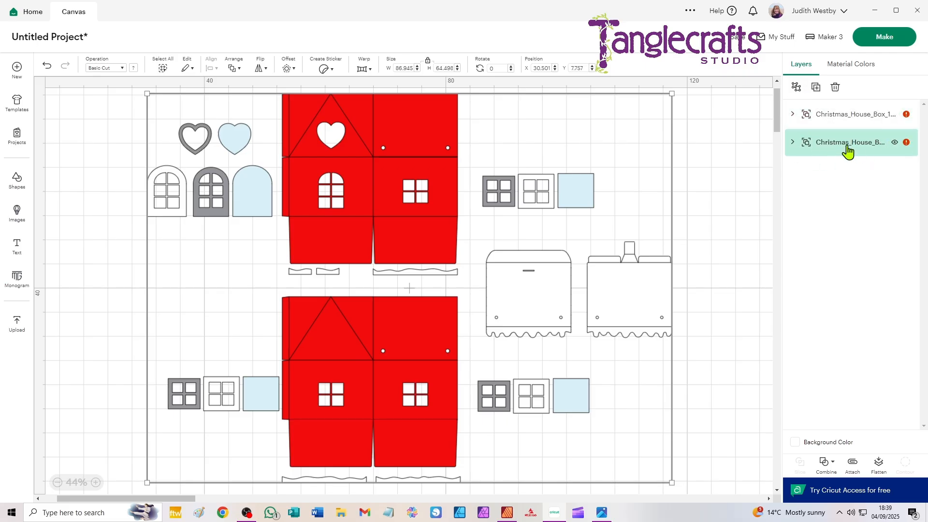
left_click(797, 87)
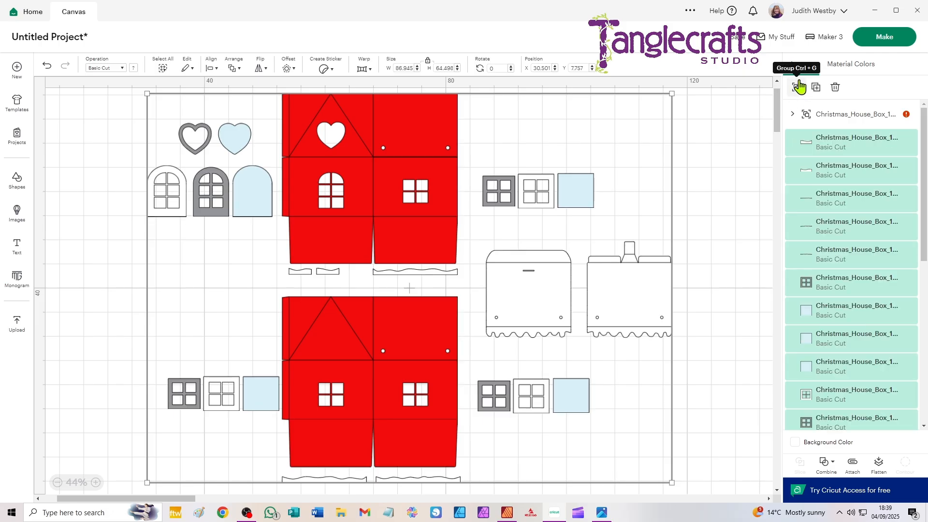
- Change the grouped fold lines' operation to Score and ungroup them into separate score layers
left_click(840, 116)
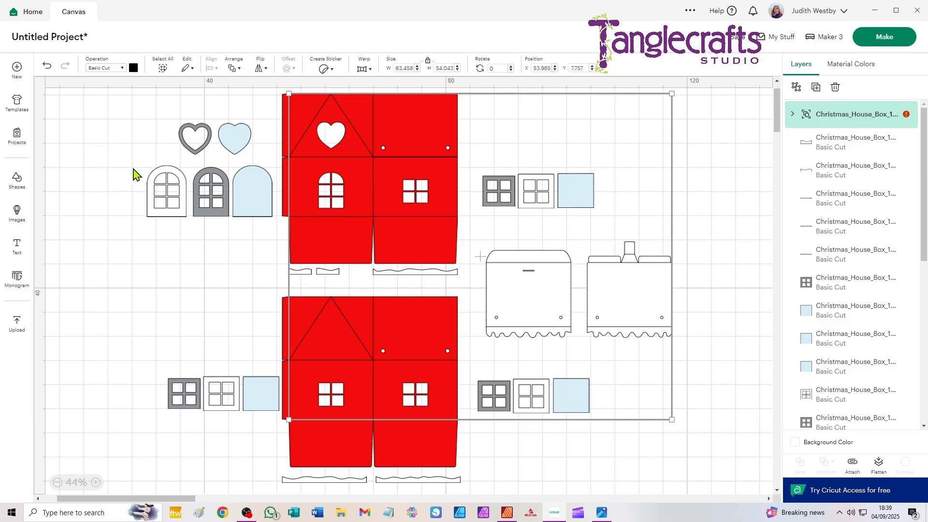
left_click(98, 68)
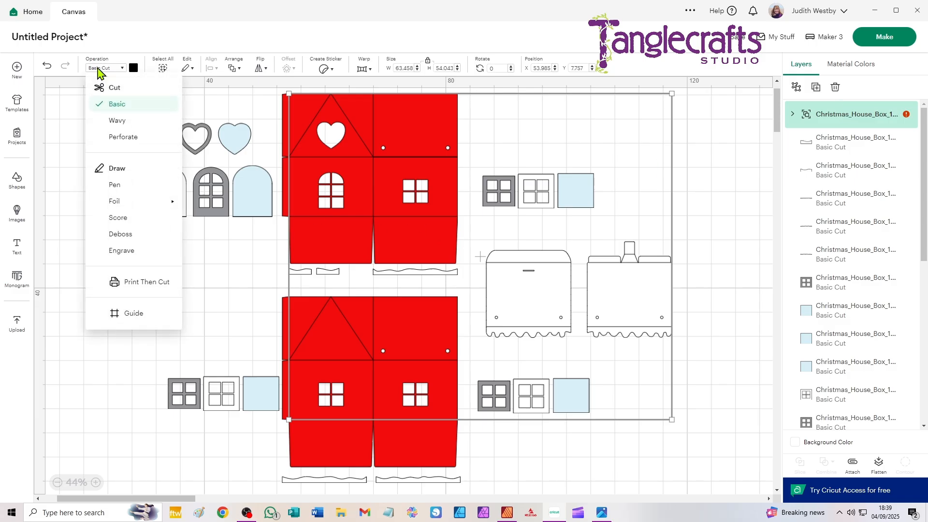
left_click(120, 219)
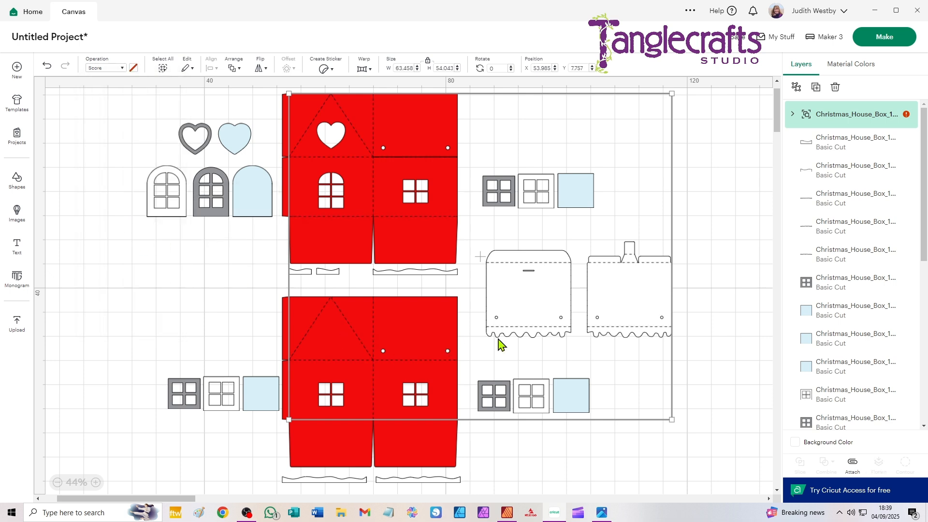
left_click(797, 88)
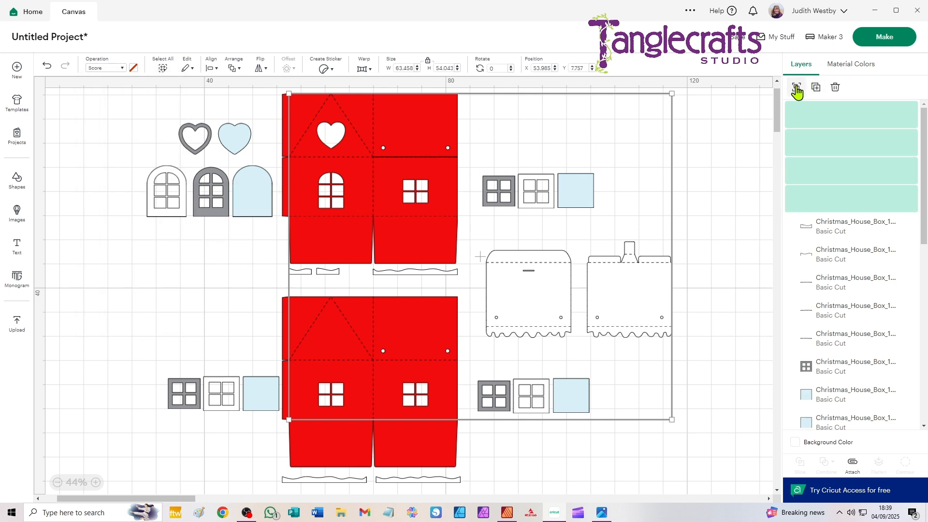
left_click(732, 140)
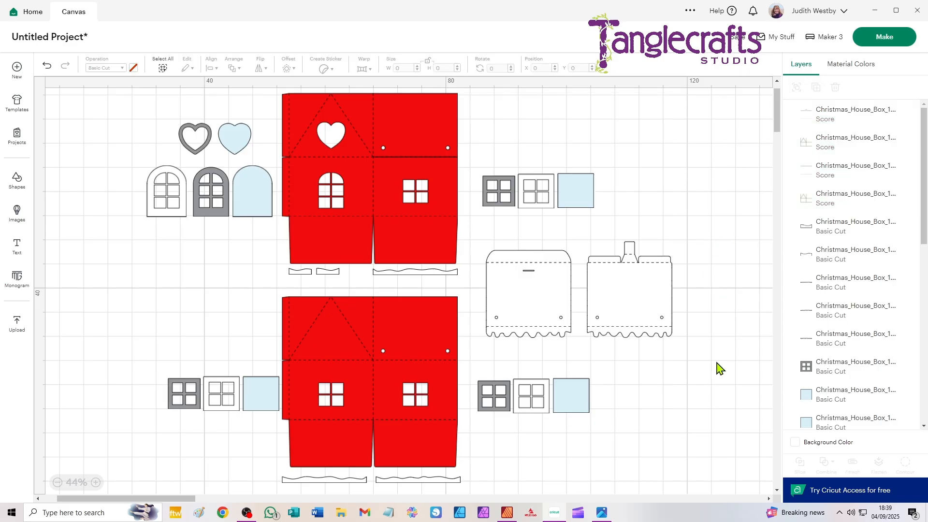
- Attach the score lines to each of the two white roof panels separately
left_click_drag(683, 346, 603, 239)
left_click_drag(485, 232, 565, 366)
key("ctrl+alt+a")
- Attach the score lines to the upper and lower red combined wall pieces, each pair separately
mouse_move(478, 112)
left_mouse_down()
mouse_move(423, 166)
mouse_move(490, 124)
left_mouse_up()
scroll(409, 171, "up", 6)
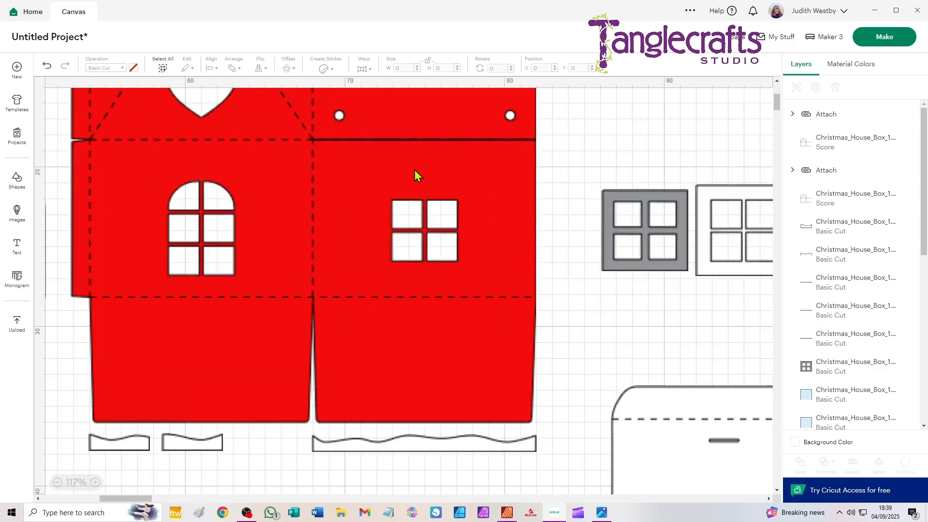
scroll(416, 160, "down", 5)
scroll(416, 159, "down", 3)
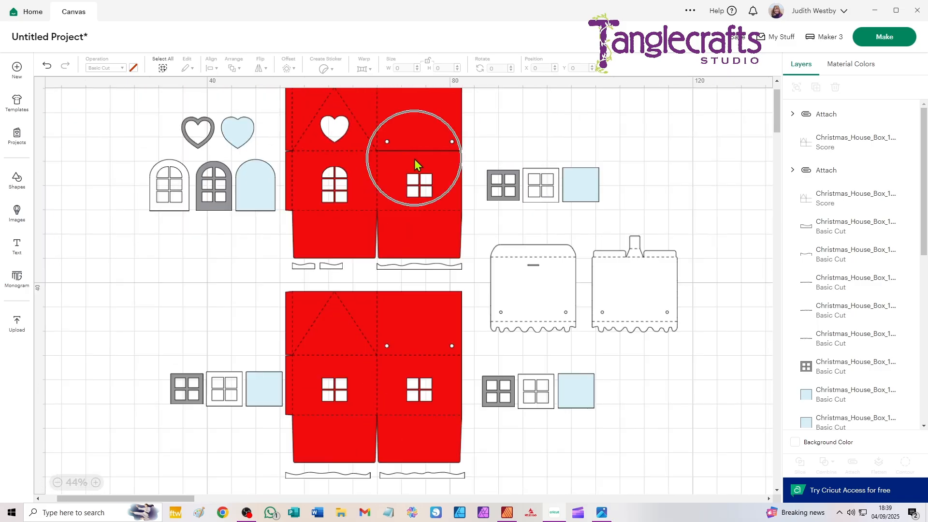
left_click_drag(481, 131, 433, 159)
key("ctrl+alt+a")
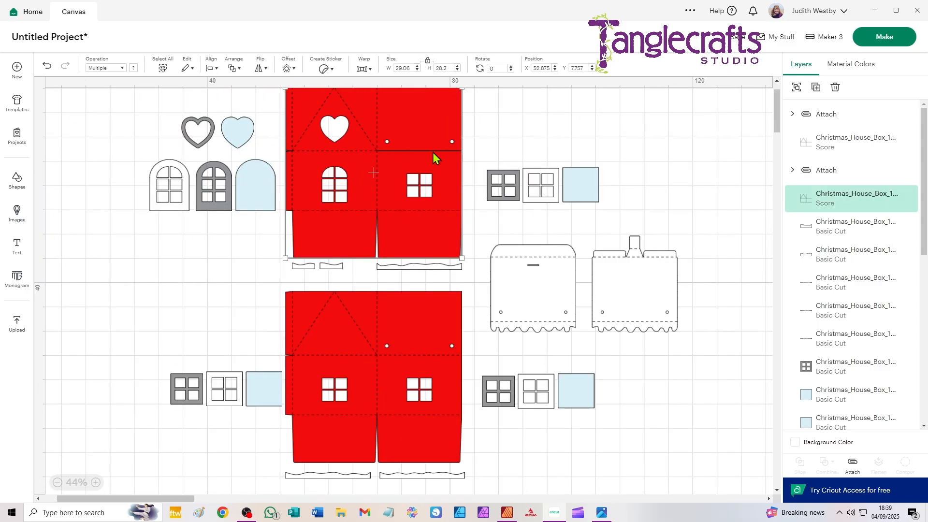
left_click_drag(272, 311, 376, 338)
left_click(218, 300)
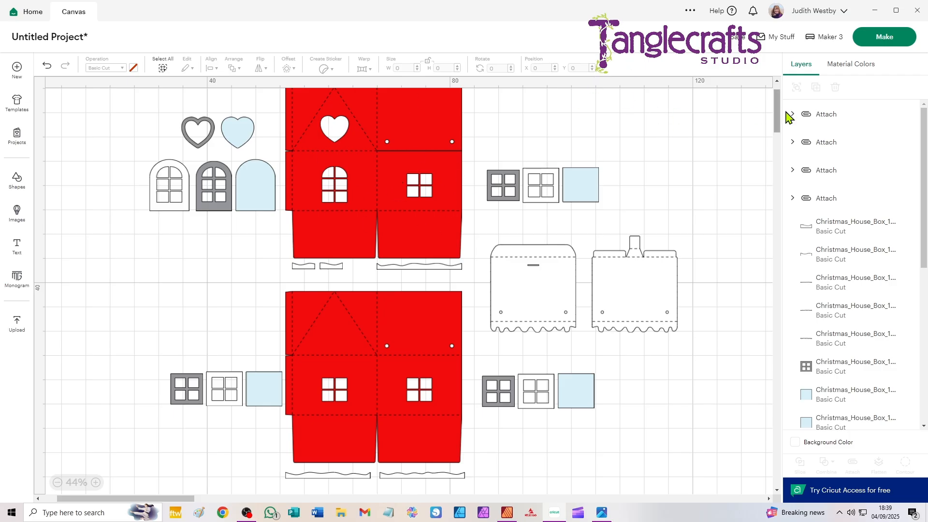
- Prepare the project for cutting and set the white mat's material size to 30.5 cm x 30.5 cm
left_click(884, 37)
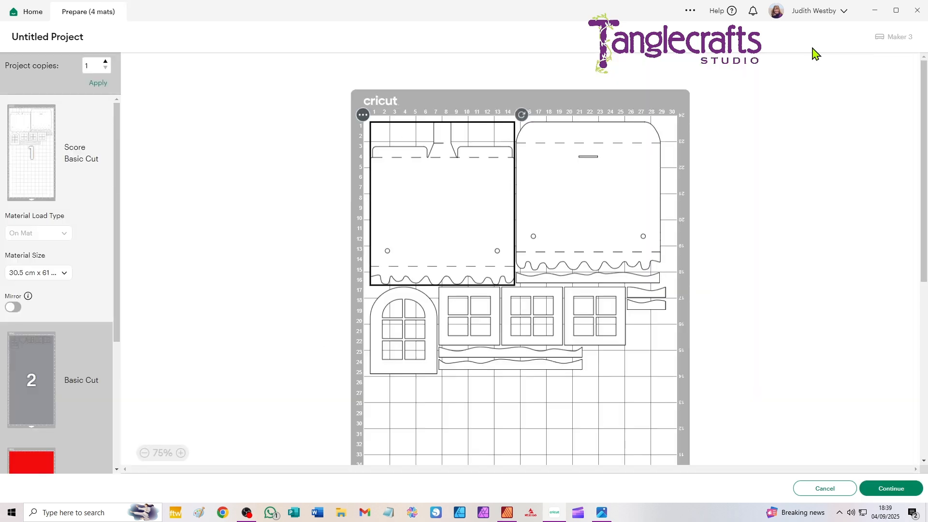
left_click(47, 277)
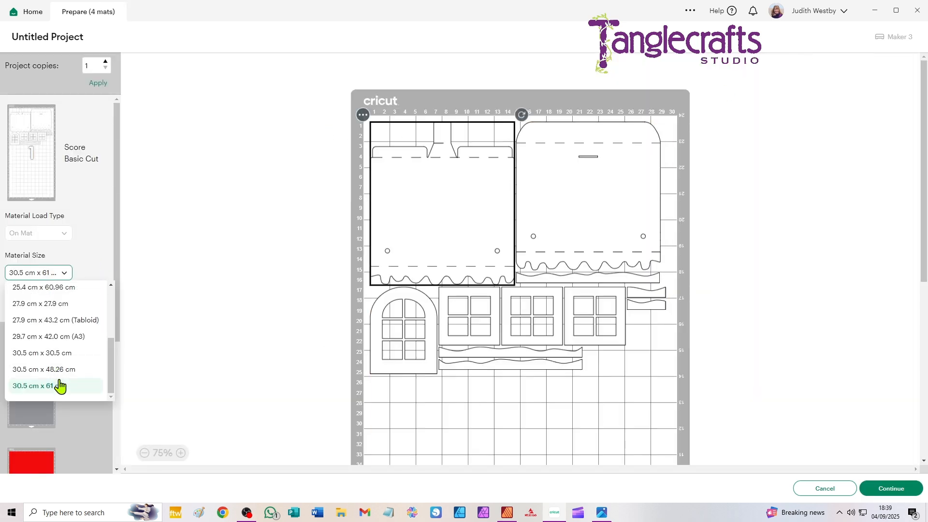
left_click(50, 354)
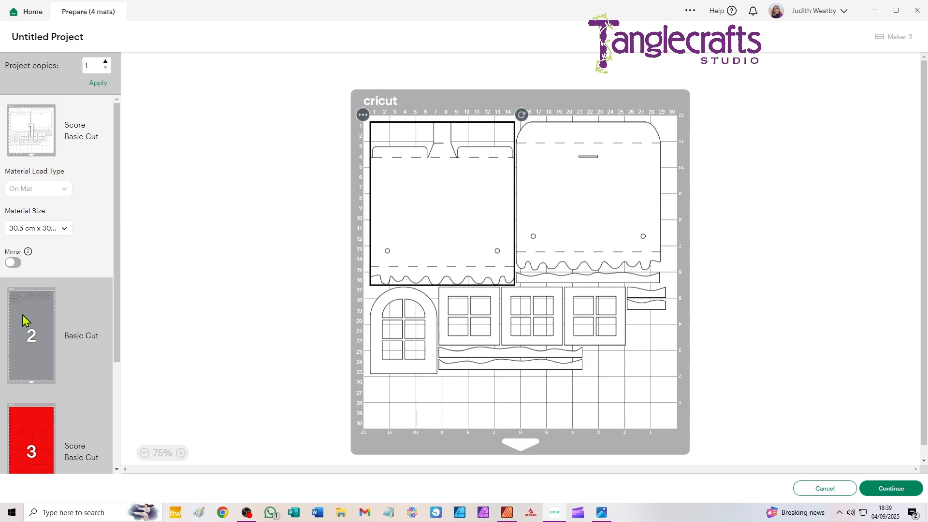
- Set the grey window-frame mat's material size to 30.5 cm x 30.5 cm
left_click(25, 323)
left_click(48, 345)
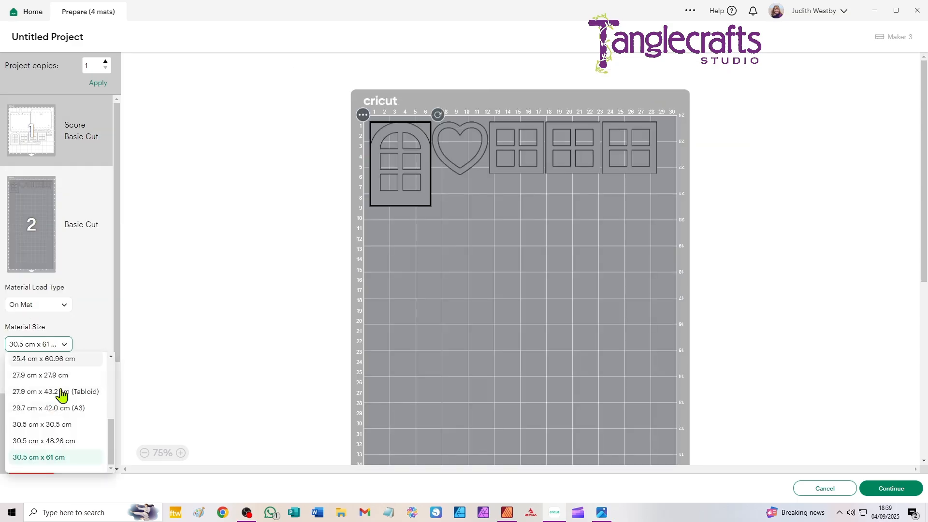
left_click(70, 426)
left_click(68, 425)
- Set the red combined-wall mat's material size to 30.5 cm x 30.5 cm
scroll(54, 347, "down", 3)
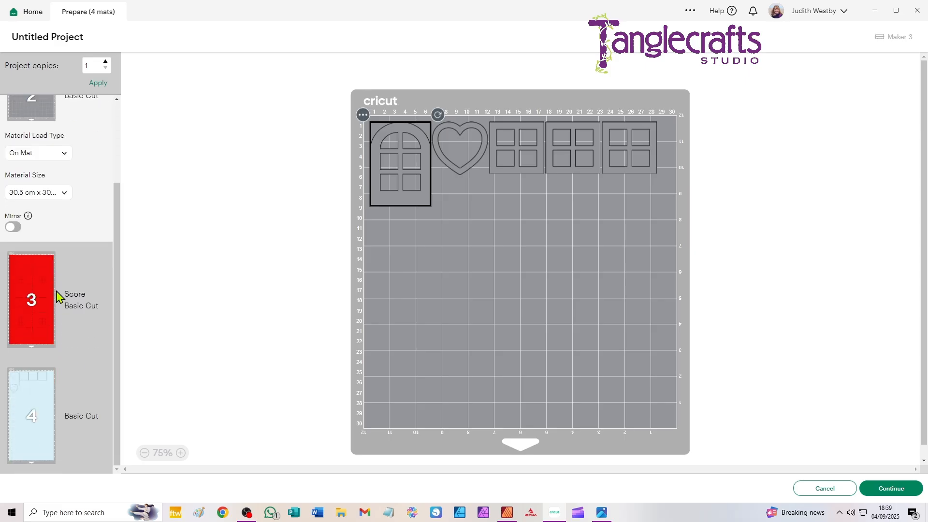
left_click(57, 296)
left_click(47, 354)
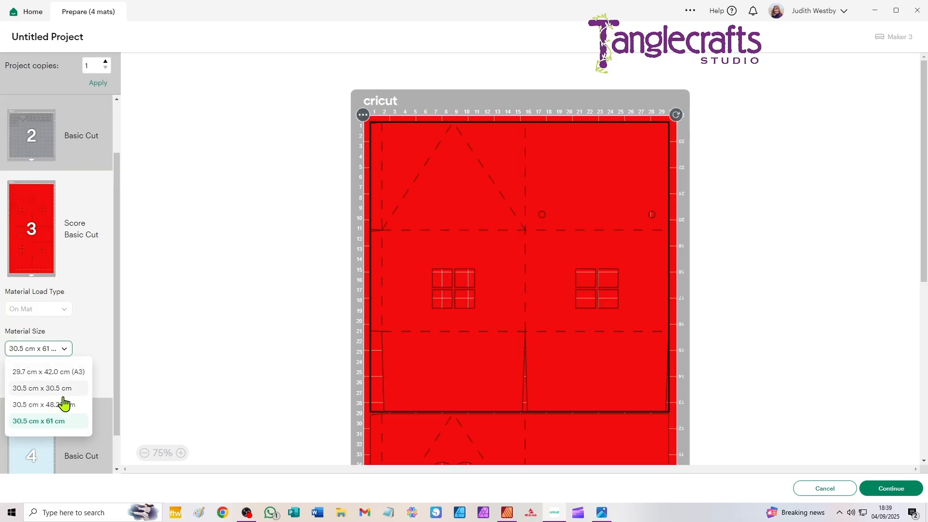
left_click(54, 391)
- Set the light blue window mat's material size to 21 cm x 29.7 cm, review the mats and cancel back to the canvas
scroll(49, 351, "down", 2)
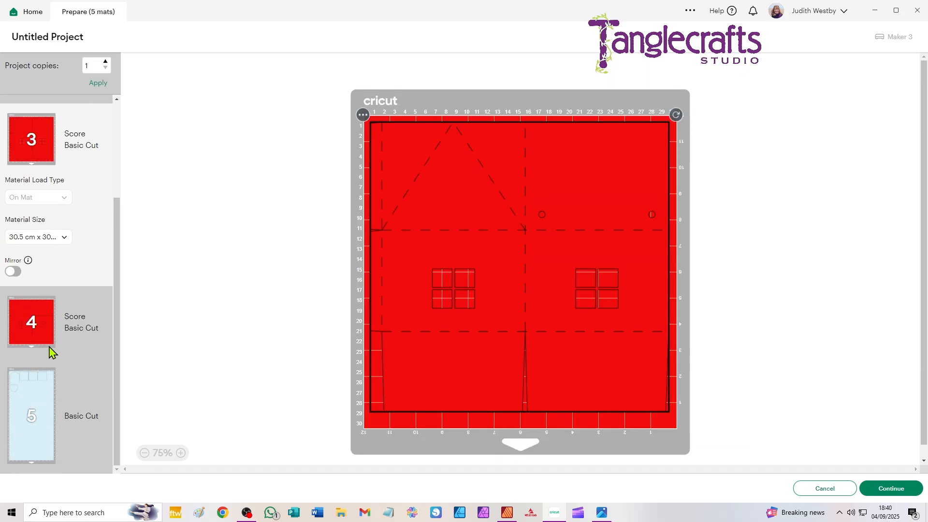
left_click(36, 394)
left_click(37, 425)
left_click_drag(105, 404, 104, 303)
left_click(56, 378)
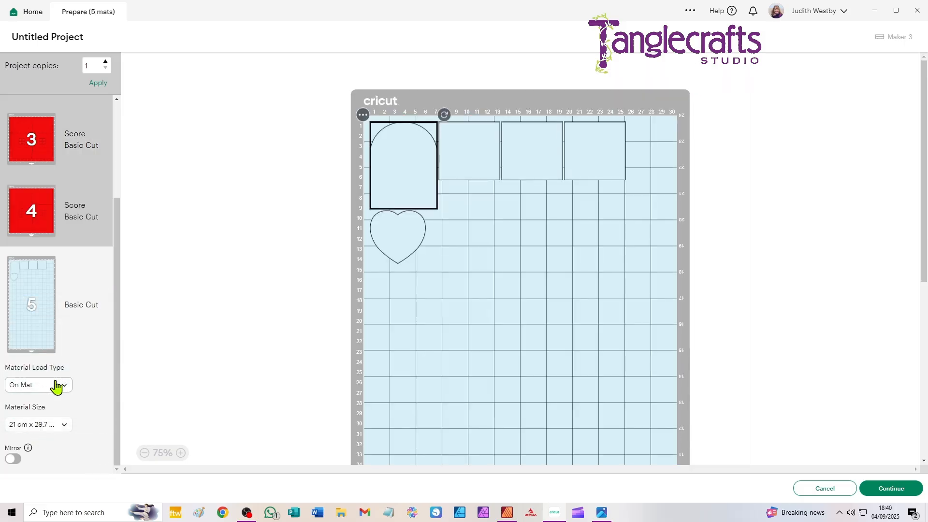
scroll(72, 242, "up", 2)
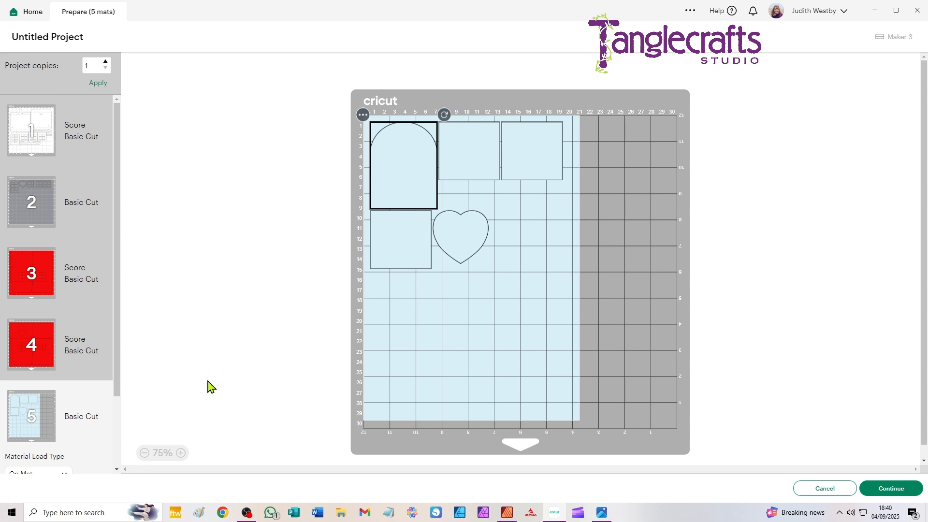
left_click(839, 492)
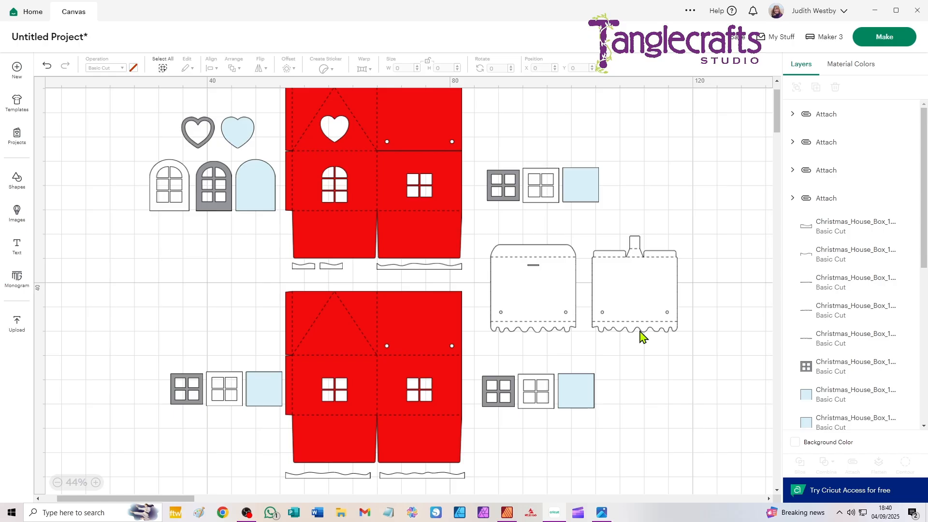
- Switch to the photo viewer to check the finished box picture 2.jpg, and return to Cricut Design Space
left_click(603, 515)
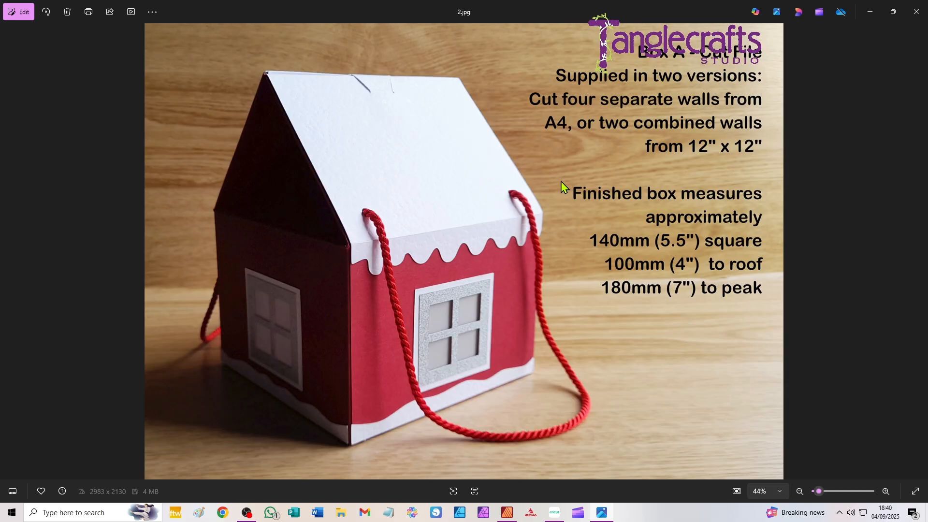
left_click(556, 513)
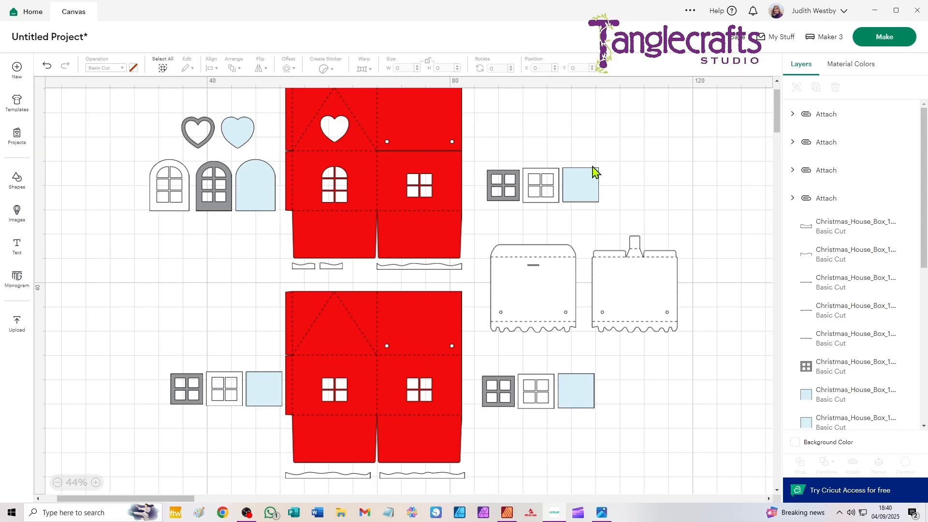
- Clear everything from the canvas and upload Christmas_House_PTC.svg onto it
key("ctrl+a")
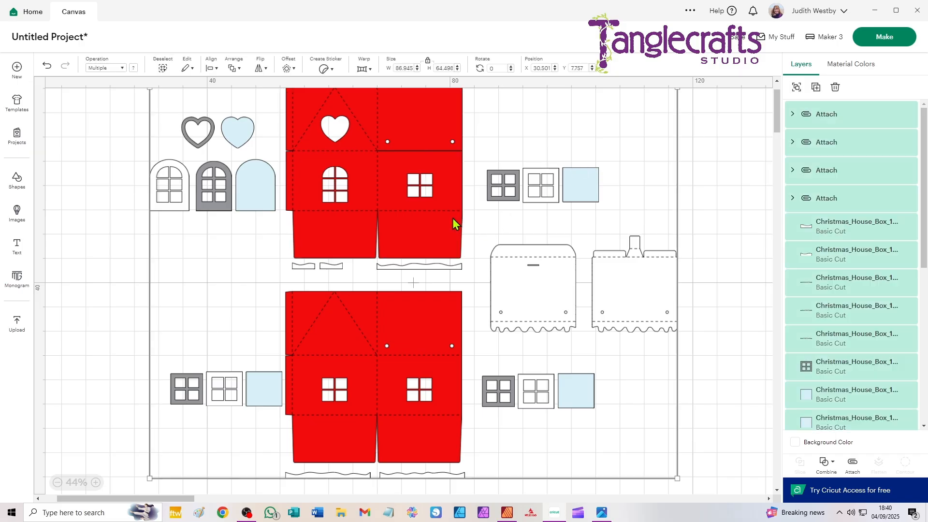
key("Delete")
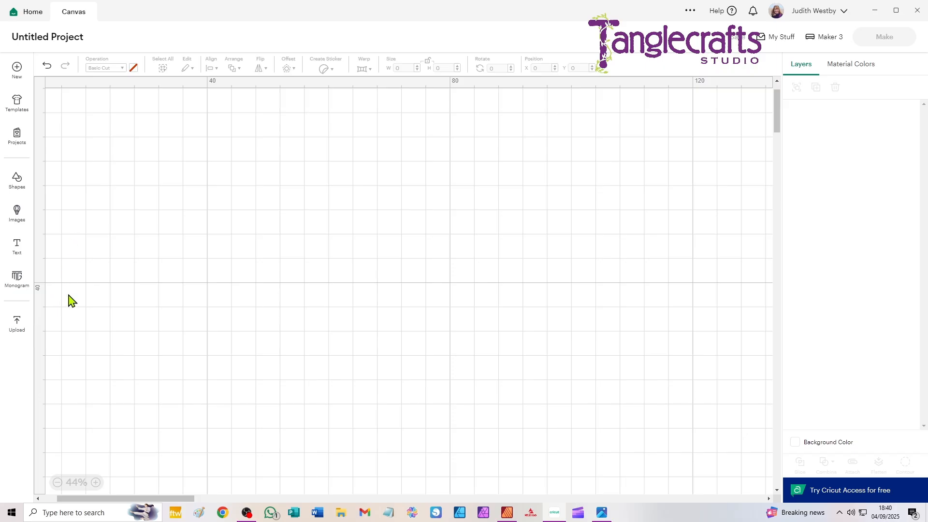
left_click(18, 327)
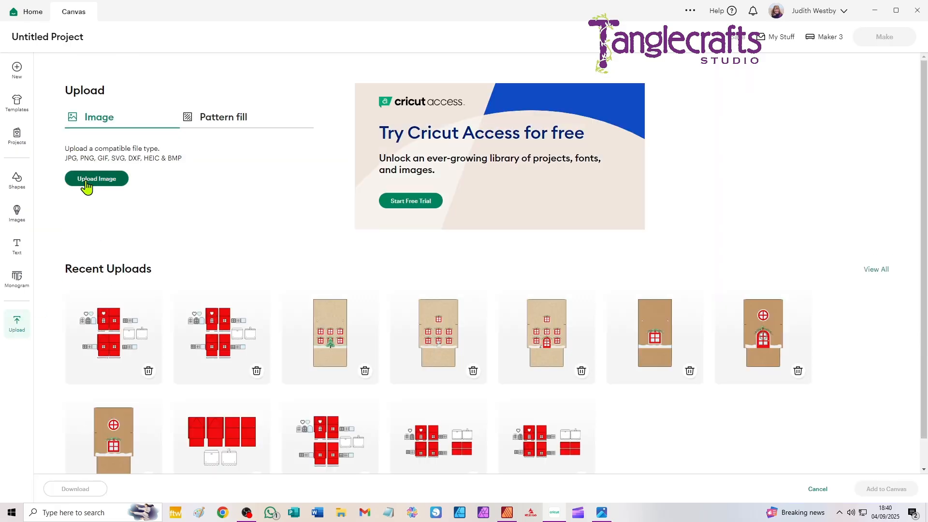
left_click(85, 188)
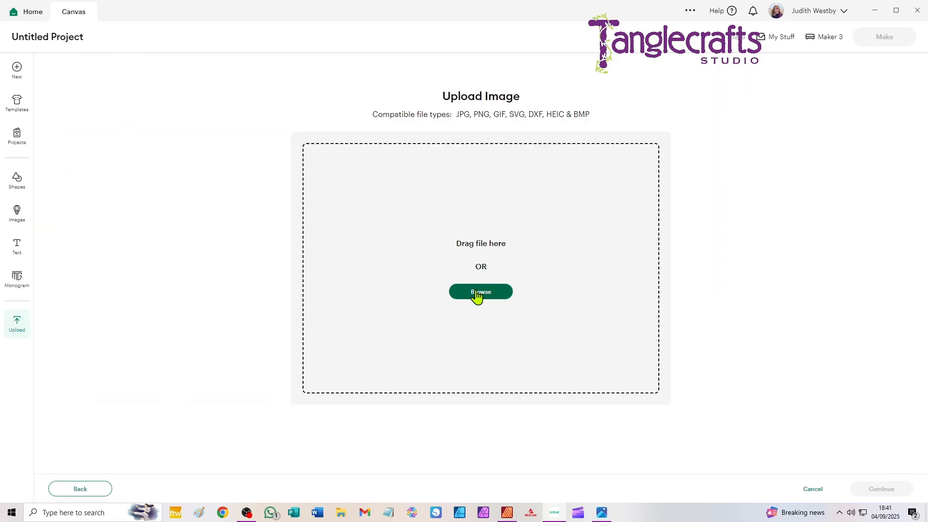
left_click(477, 294)
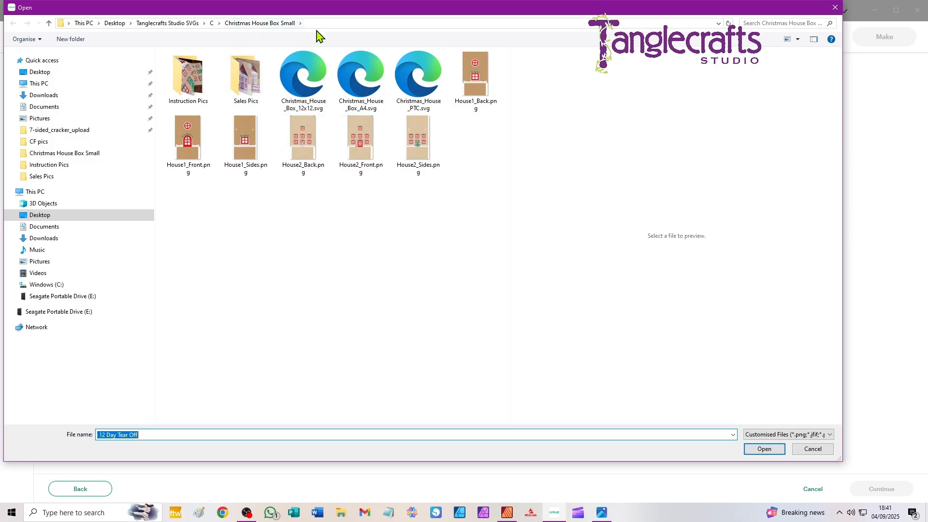
left_click(418, 87)
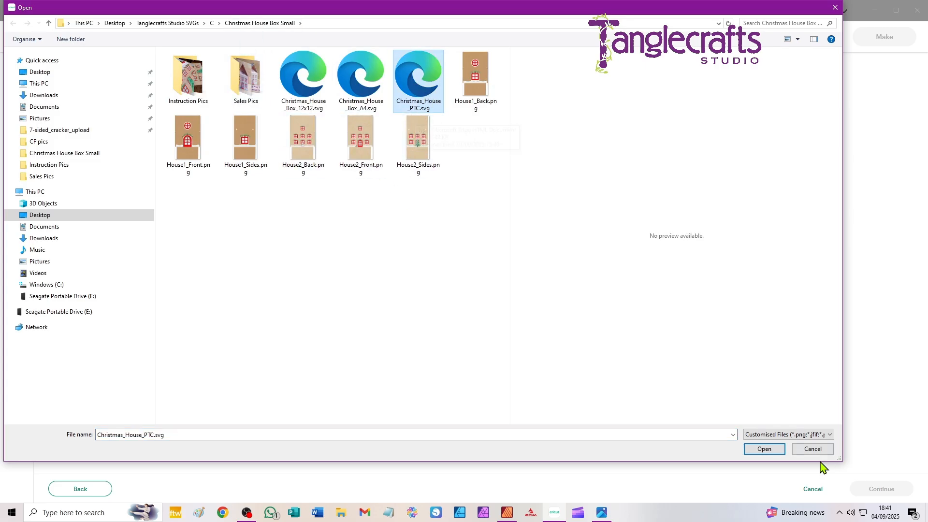
left_click(760, 450)
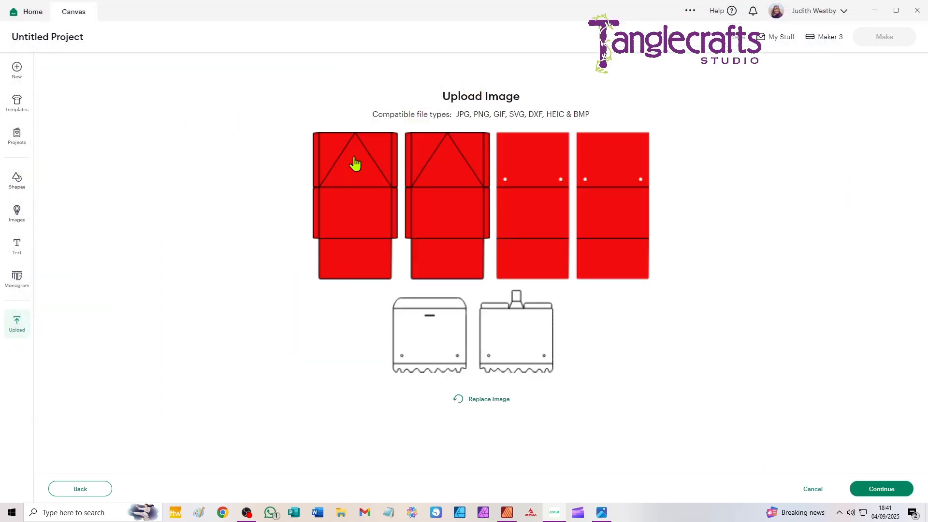
left_click(882, 489)
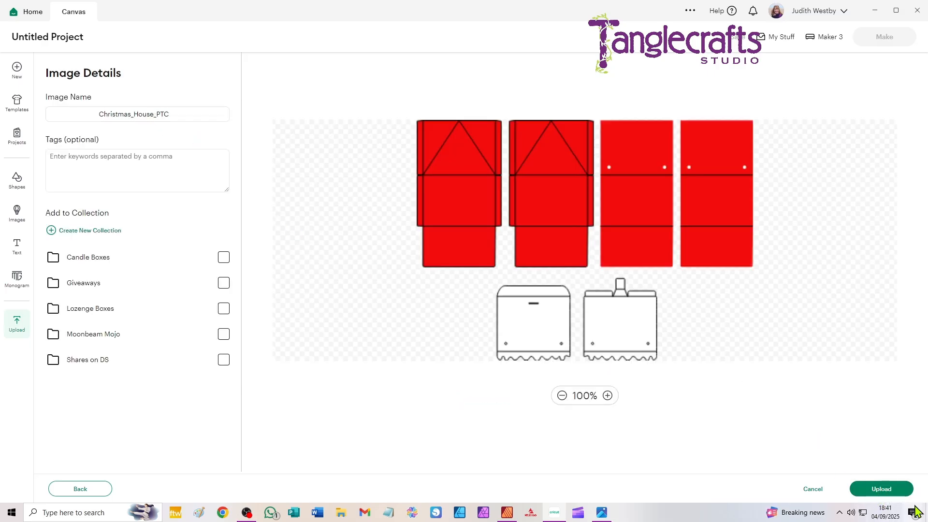
left_click(884, 491)
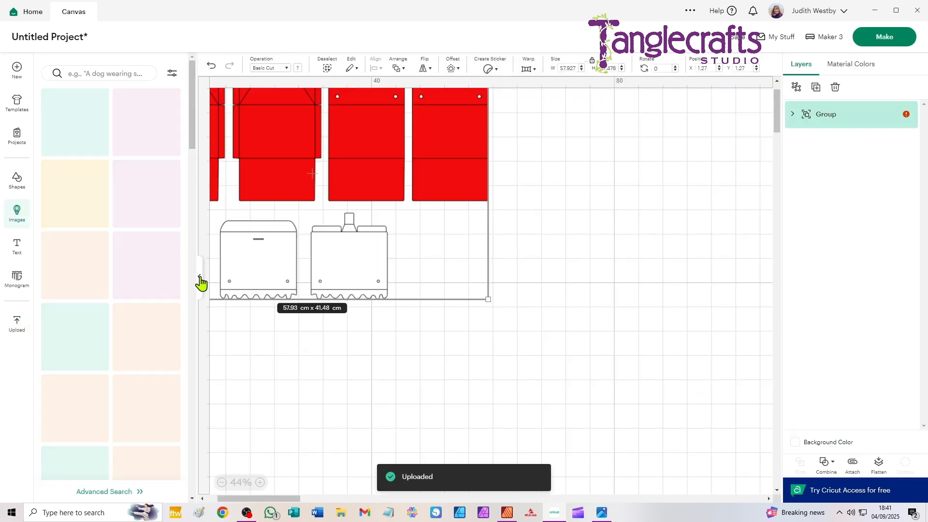
- Move the uploaded PTC design to the middle of the canvas and ungroup it until the cut pieces are separate
left_click(200, 283)
left_click_drag(205, 140, 459, 247)
scroll(454, 244, "up", 2)
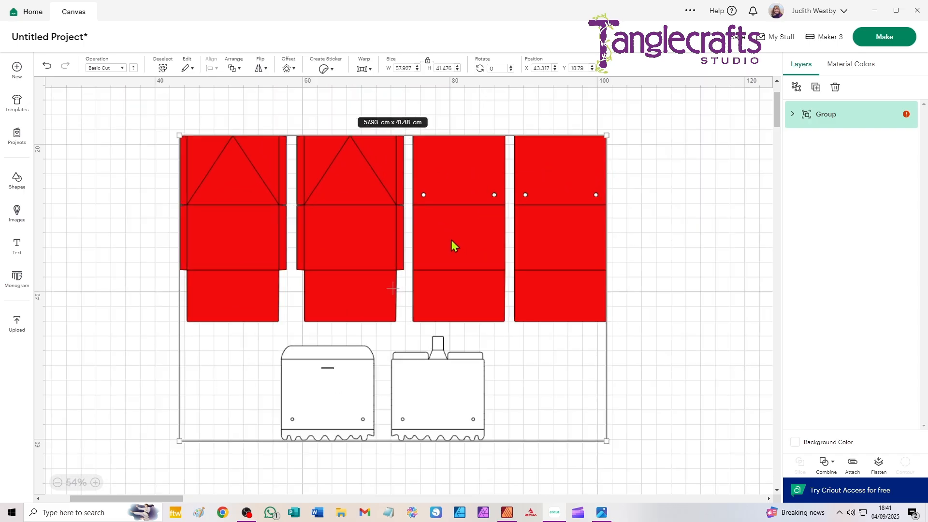
left_click(795, 87)
left_click(842, 147)
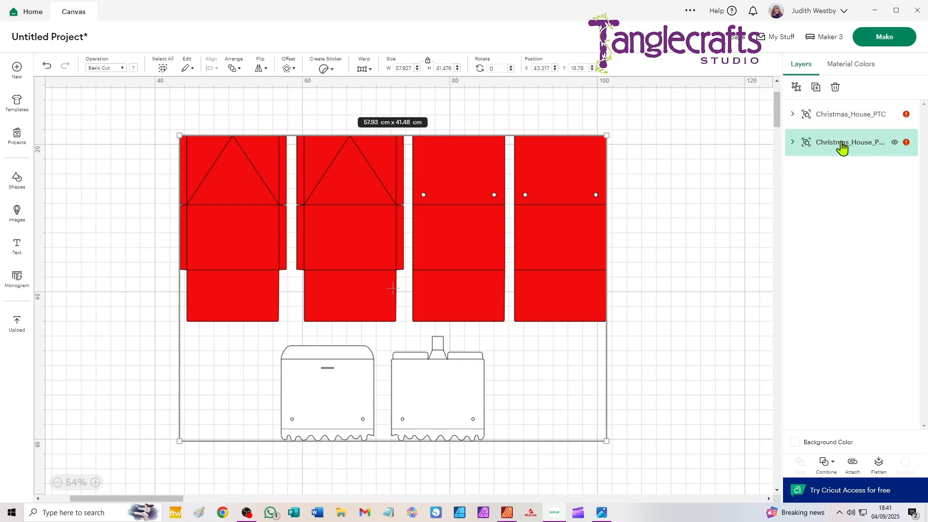
left_click(793, 87)
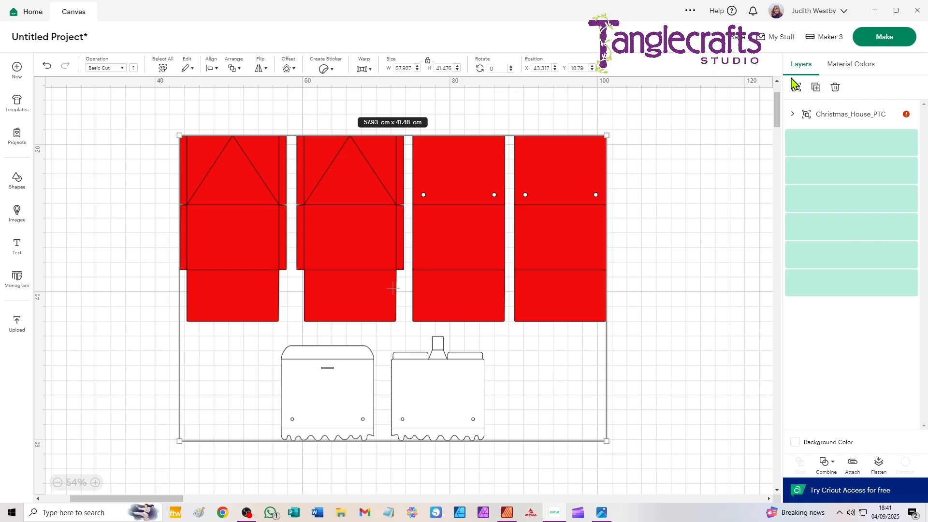
- Change the operation of the fold-line group to Score and ungroup it into separate score lines
left_click(797, 125)
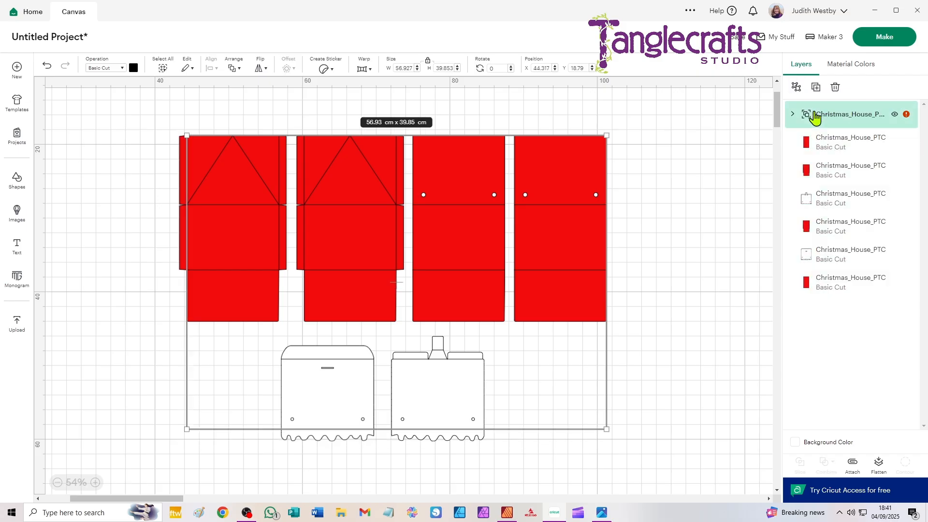
left_click(107, 73)
left_click(112, 222)
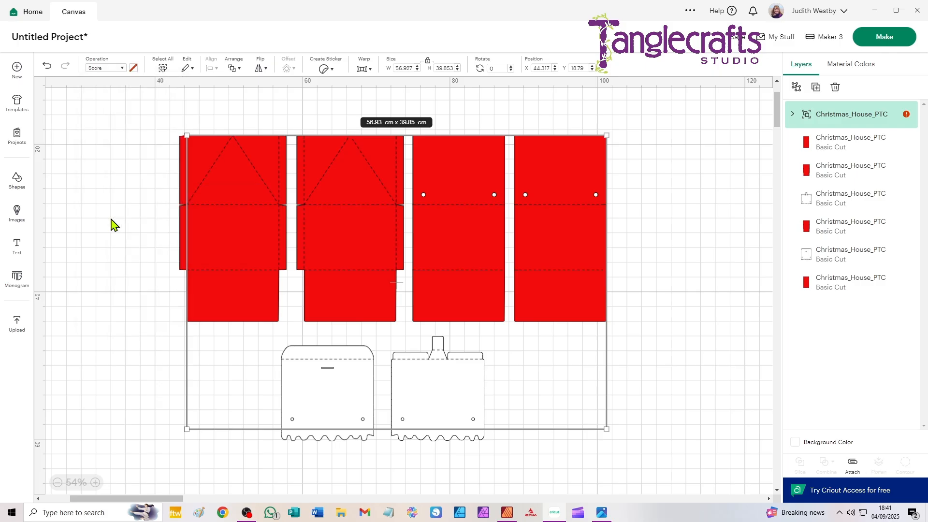
left_click(797, 87)
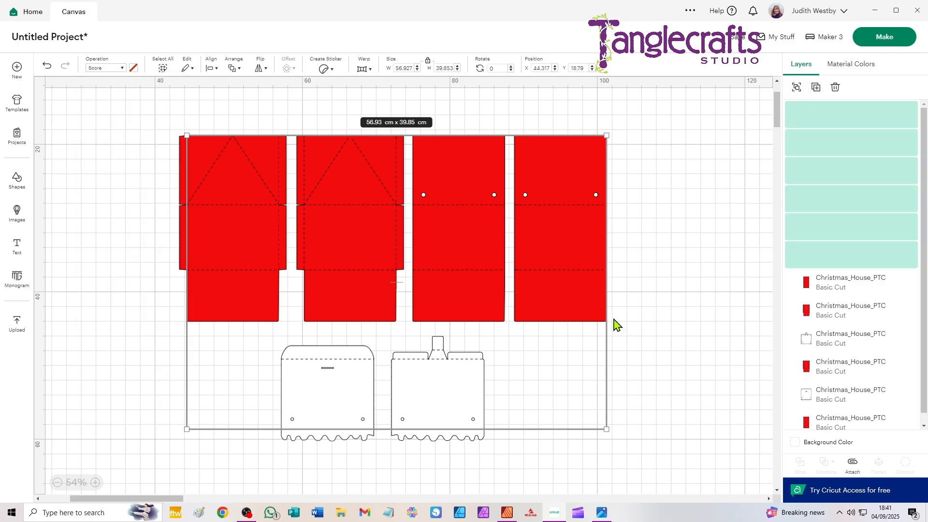
- Attach the score lines to each of the four red wall pieces, one wall at a time
left_click(673, 195)
left_click_drag(677, 133, 525, 312)
left_click_drag(436, 100, 456, 320)
key("ctrl+alt+a")
left_click_drag(309, 100, 399, 269)
key("ctrl+alt+a")
left_click_drag(143, 125, 251, 296)
key("ctrl+alt+a")
left_click(98, 202)
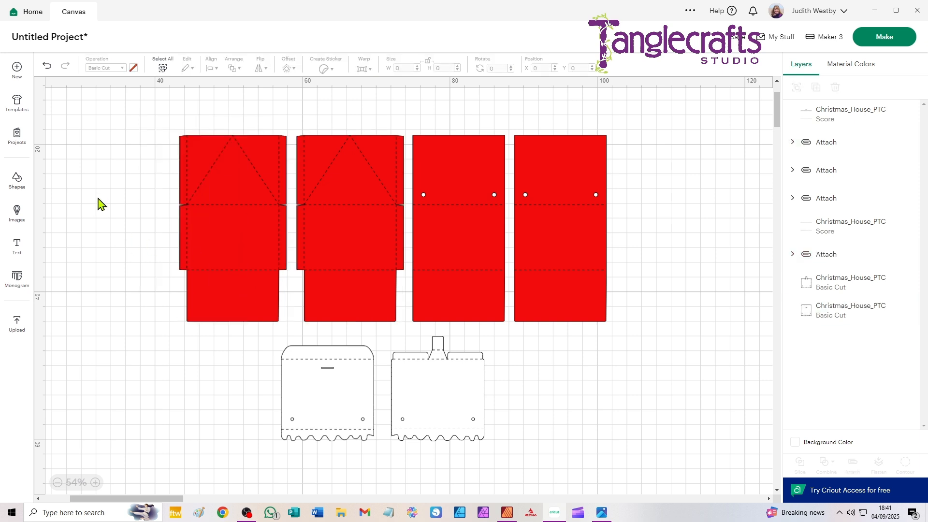
- Attach the score lines to each of the two white roof pieces separately
left_click_drag(223, 327, 356, 449)
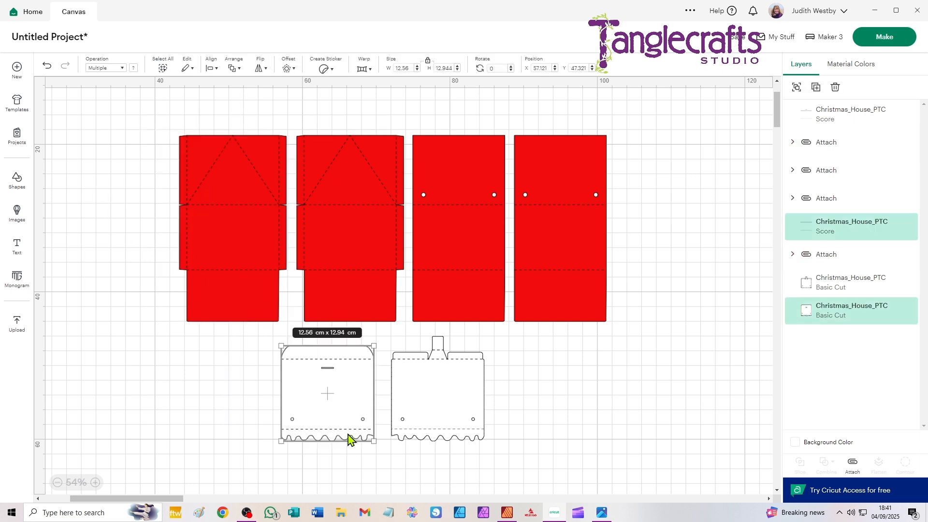
key("ctrl+alt+a")
left_click_drag(532, 342, 410, 448)
key("ctrl+alt+a")
left_click(155, 346)
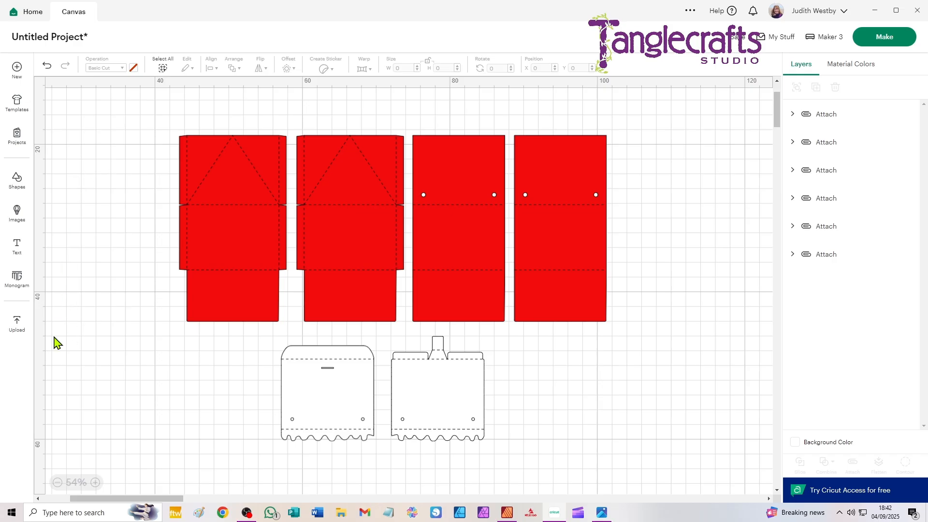
- Start another image upload and browse for a file in the Christmas House Box Small folder
left_click(18, 324)
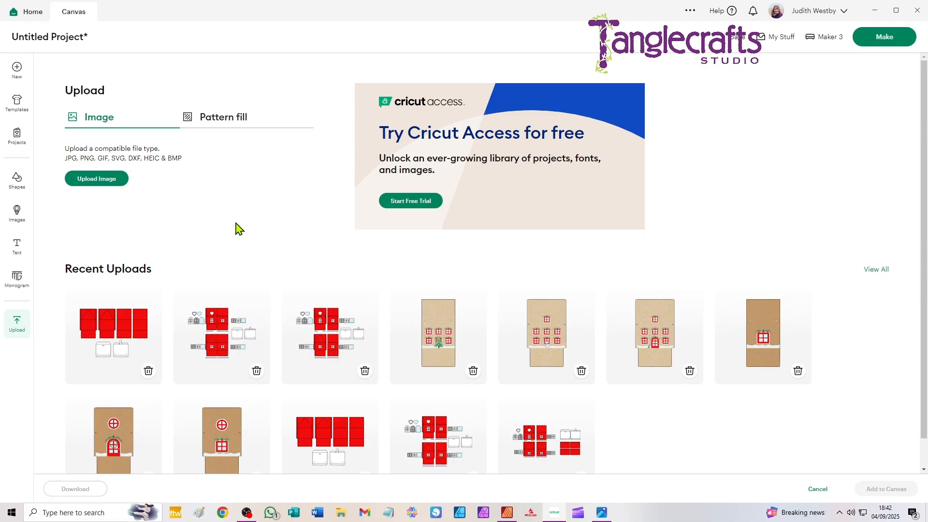
left_click(92, 182)
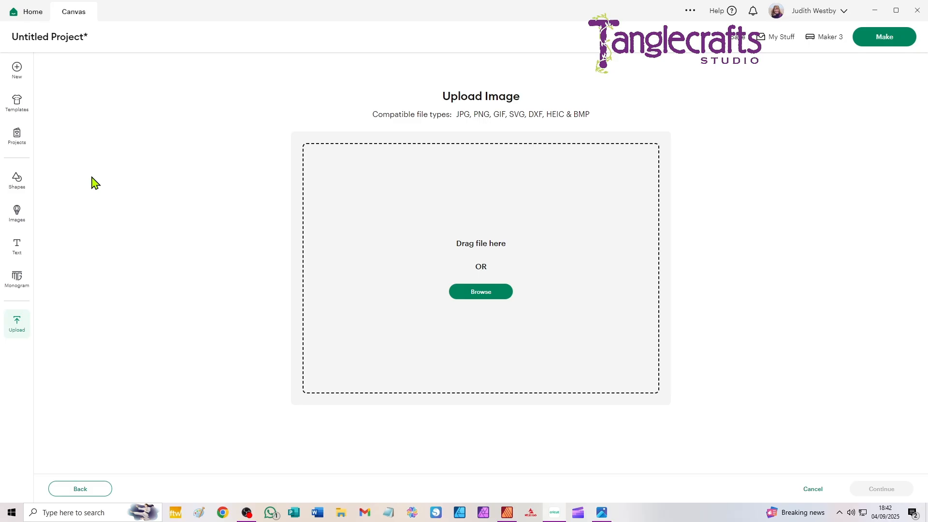
left_click(483, 295)
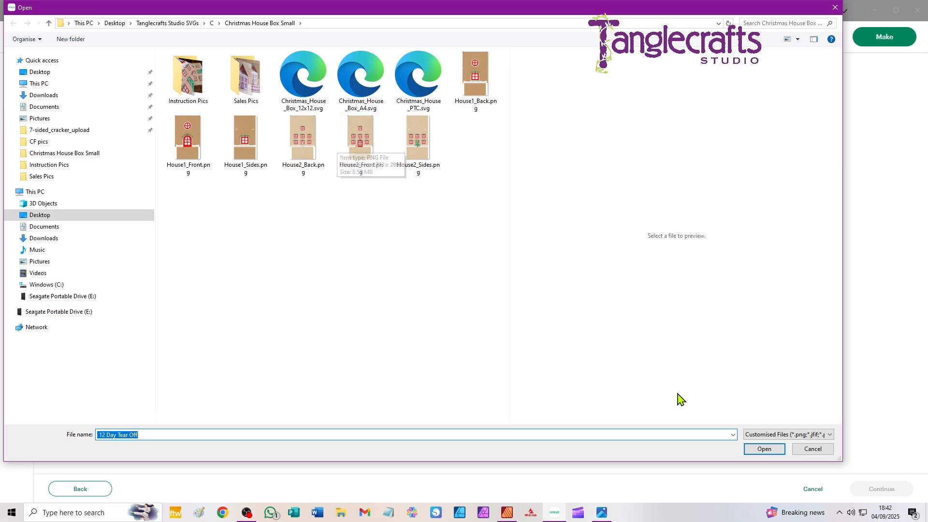
- Switch to the photo viewer to look at picture 3.jpg, and return to Cricut Design Space to select House2_Front.png for upload
left_click(601, 516)
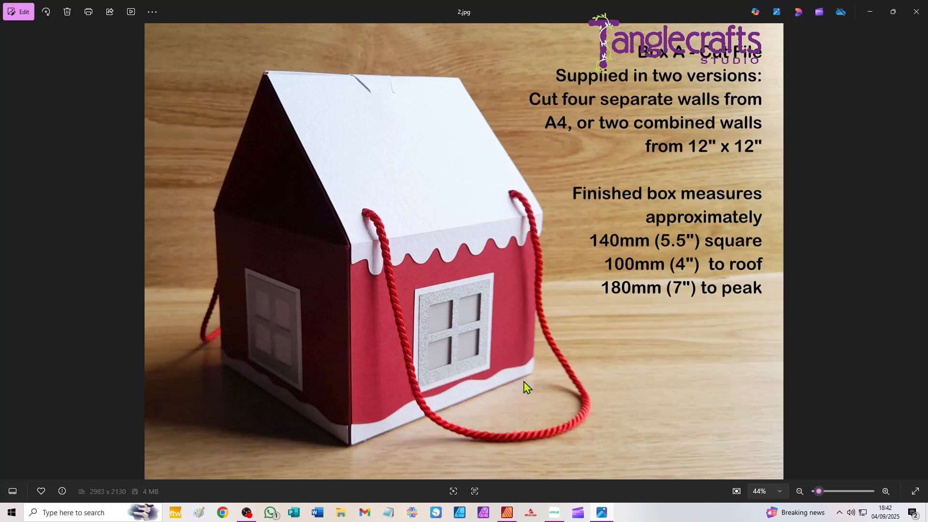
left_click(915, 254)
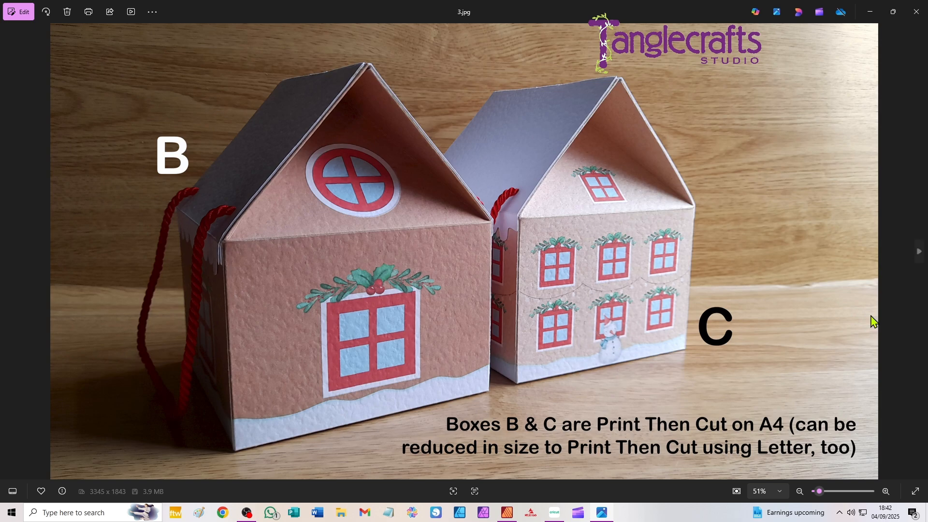
left_click(554, 513)
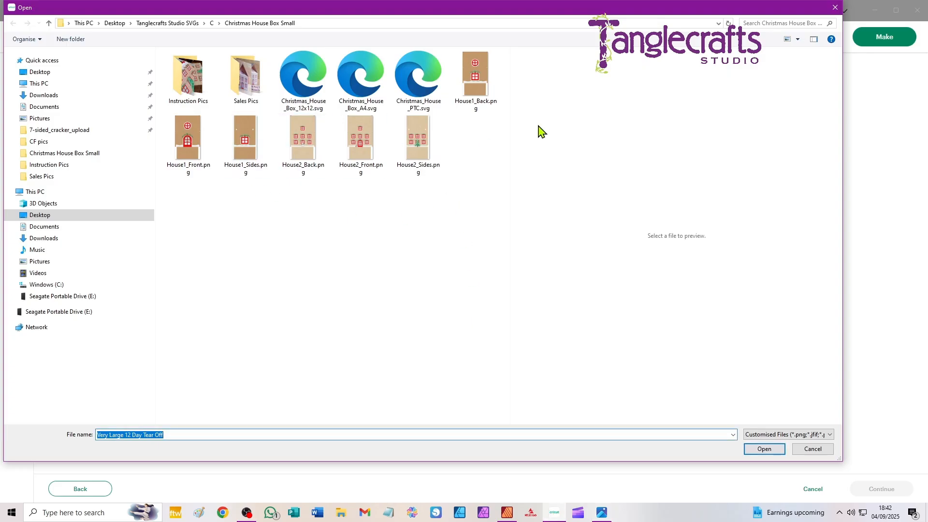
left_click(355, 149)
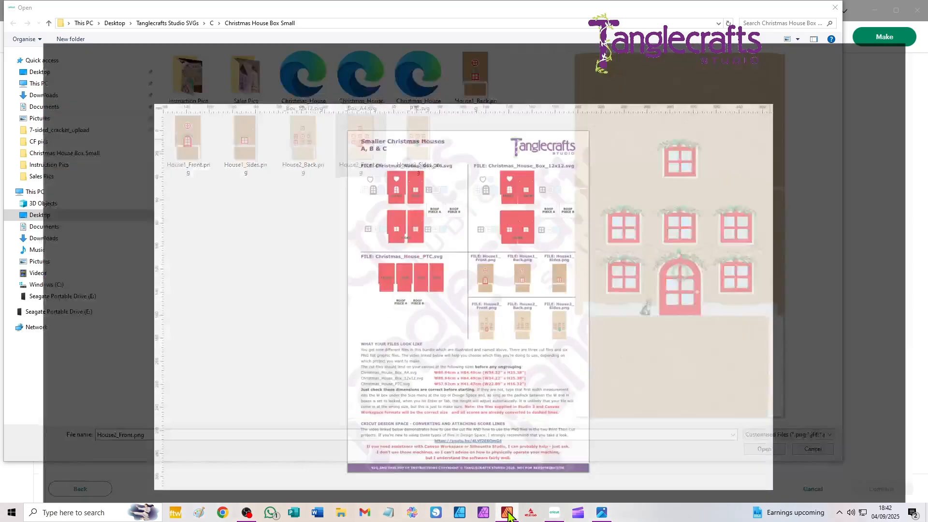
- Switch to Affinity Publisher to examine the PTC and House1/House2 file overview in the assembly instructions, and return to Cricut Design Space
left_click(503, 466)
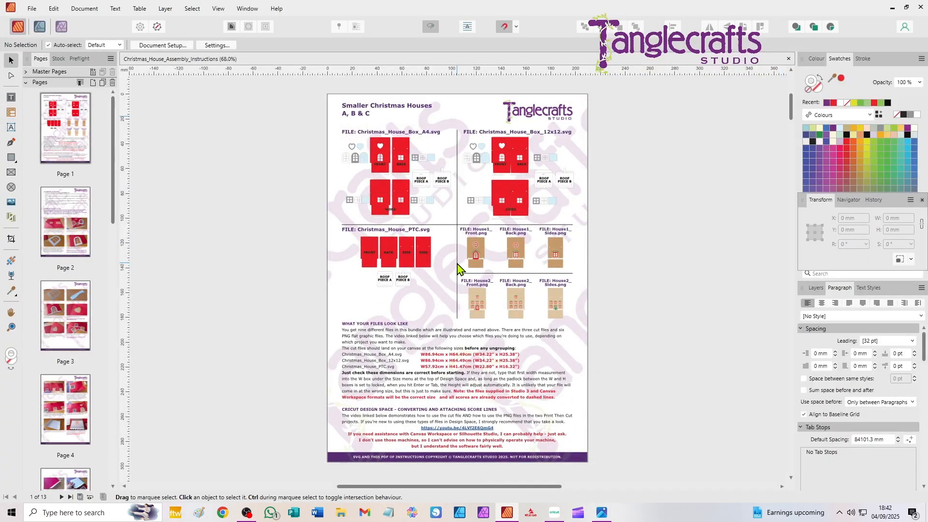
scroll(459, 266, "up", 5)
left_click_drag(441, 156, 438, 220)
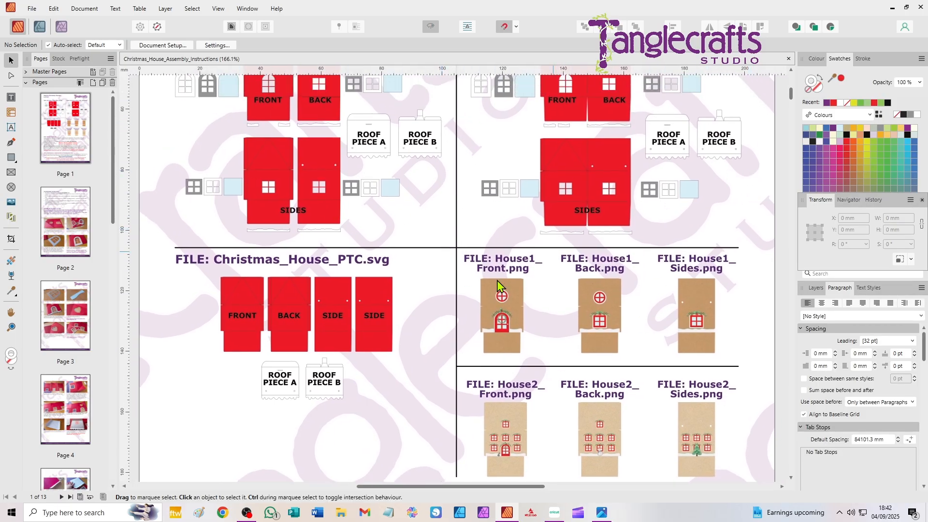
scroll(481, 344, "down", 5)
scroll(481, 344, "up", 2)
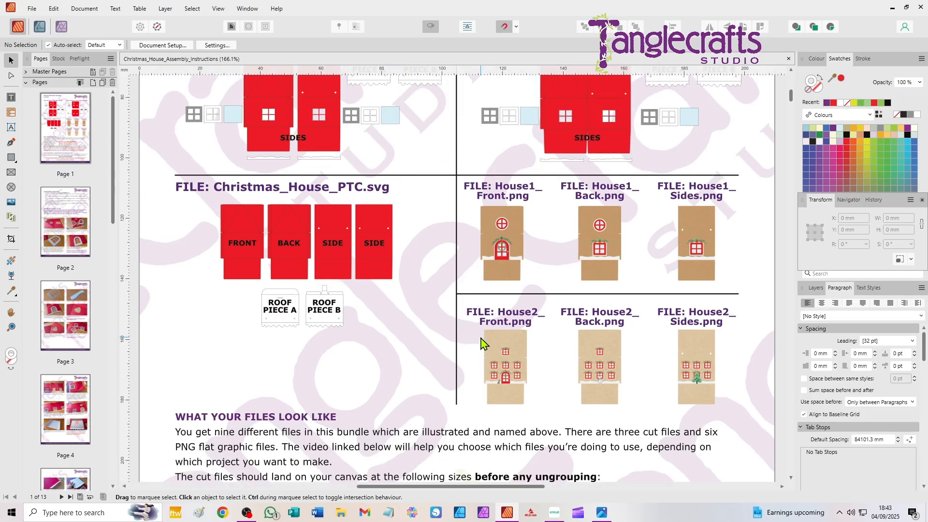
scroll(484, 254, "up", 1)
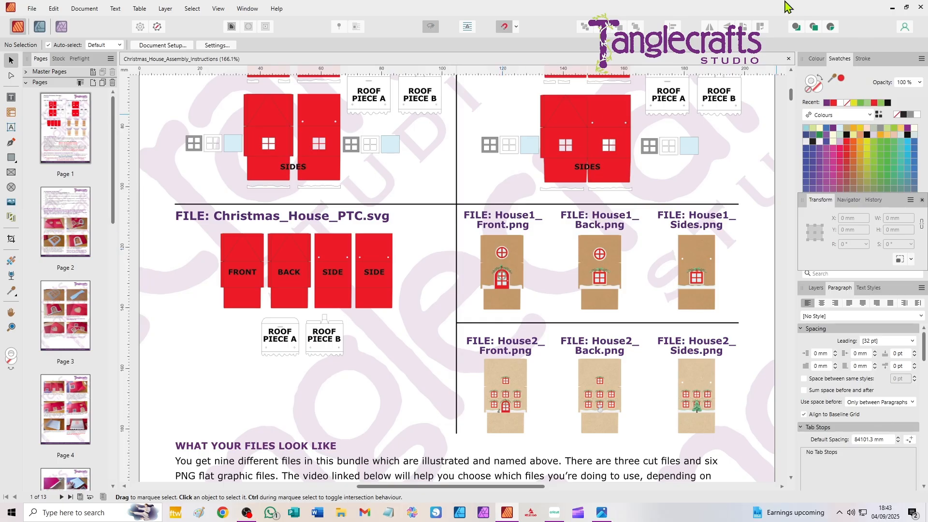
left_click(893, 8)
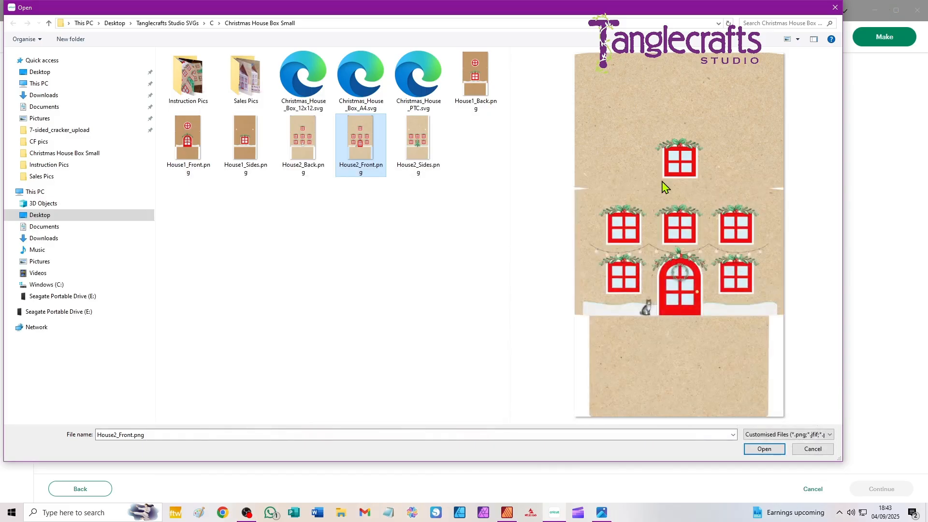
- Upload House2_Front.png as a Flat Graphic for Print Then Cut, add it to the canvas and close the image library
left_click(765, 450)
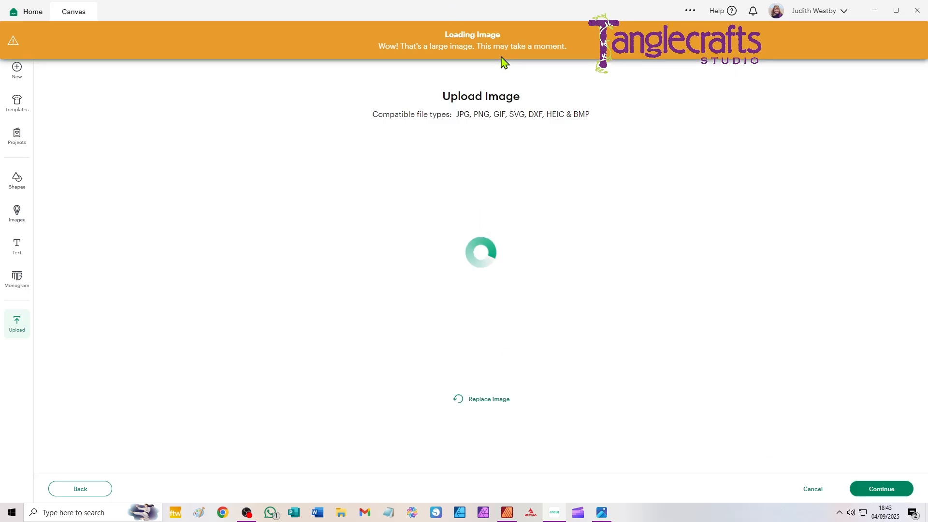
left_click(882, 493)
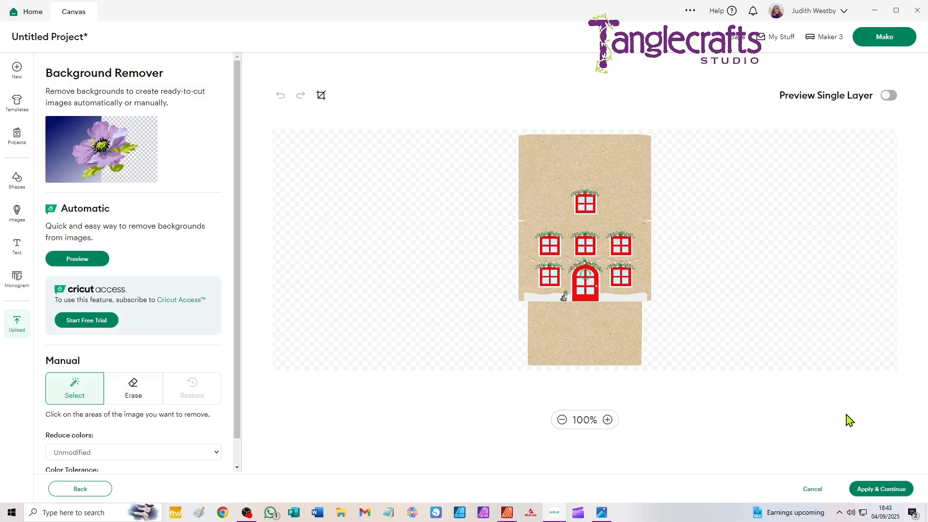
left_click(883, 490)
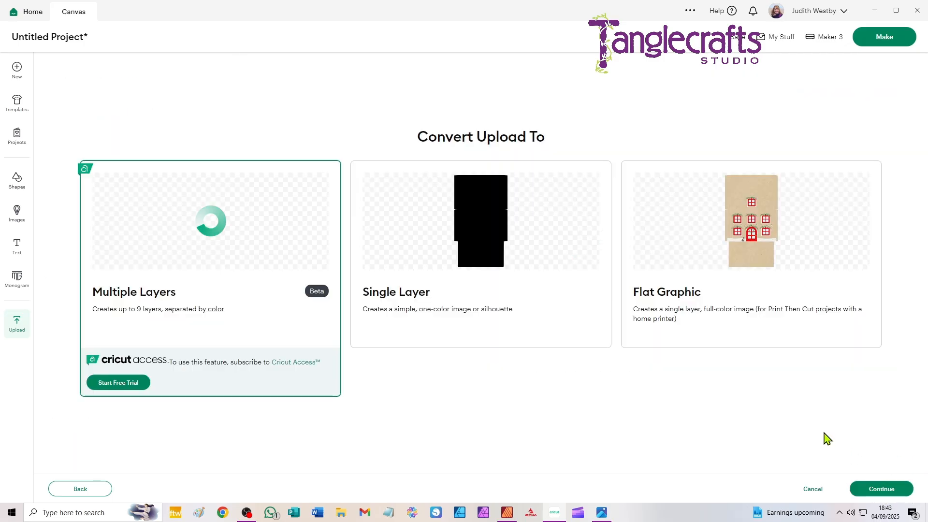
left_click(751, 226)
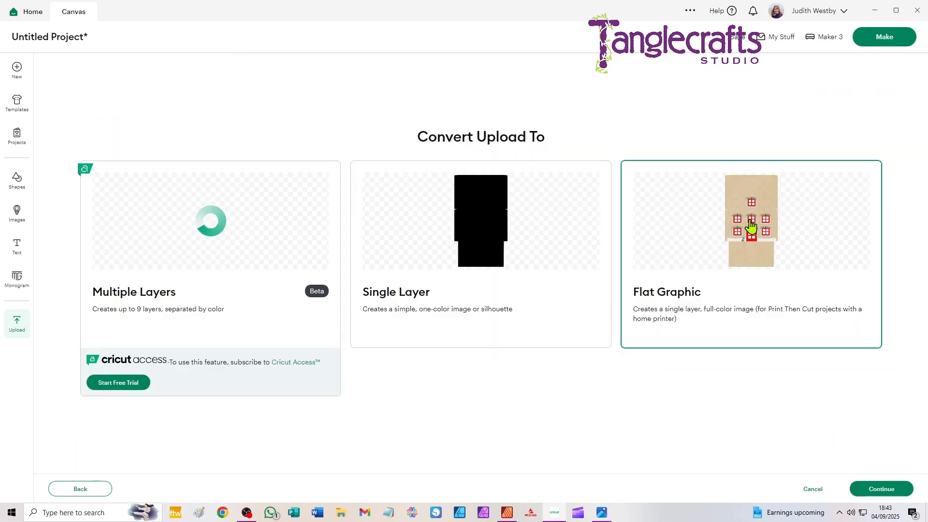
left_click(880, 489)
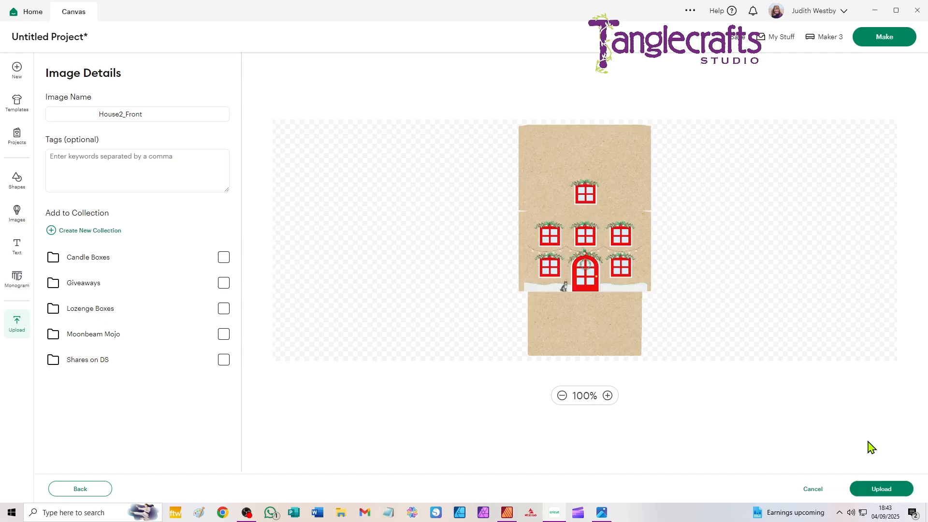
left_click(883, 490)
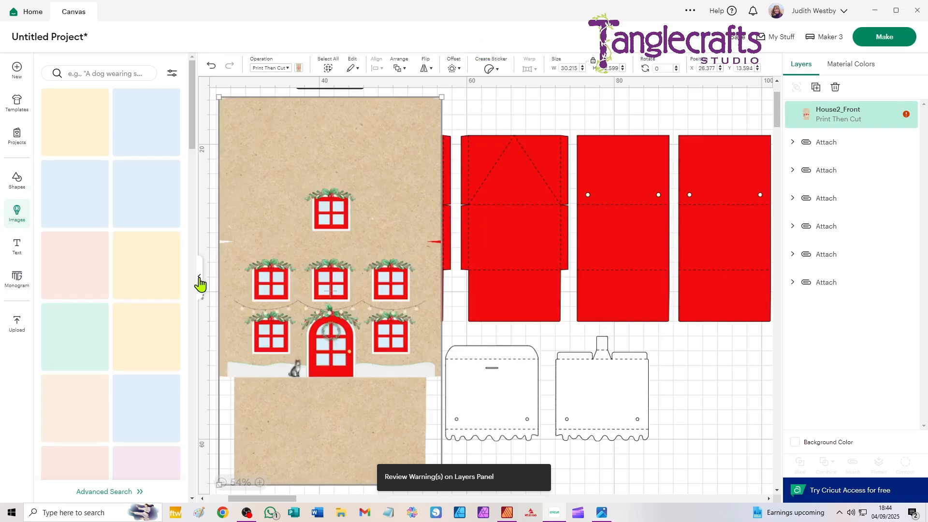
left_click(199, 279)
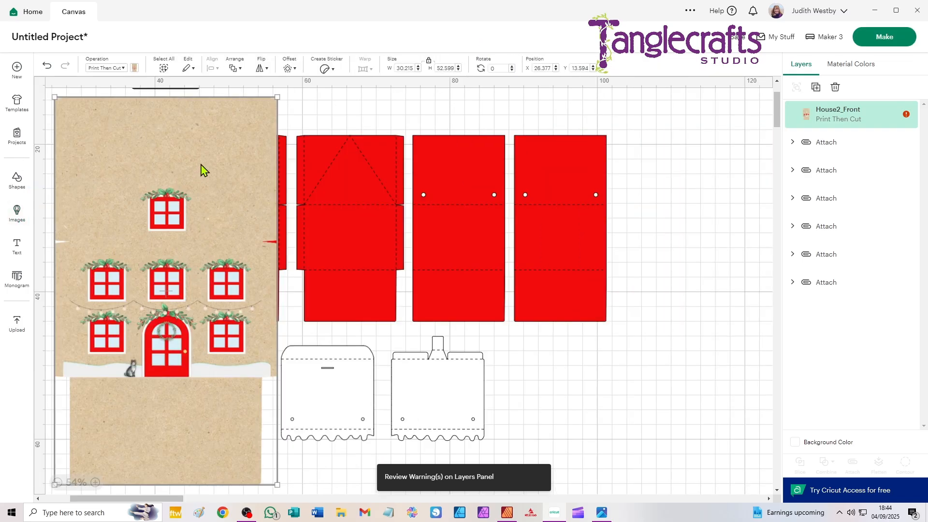
- Move the House2_Front image off the red front piece and shift that front piece away from the other red pieces
left_click_drag(102, 162, 465, 157)
left_click_drag(240, 190, 221, 188)
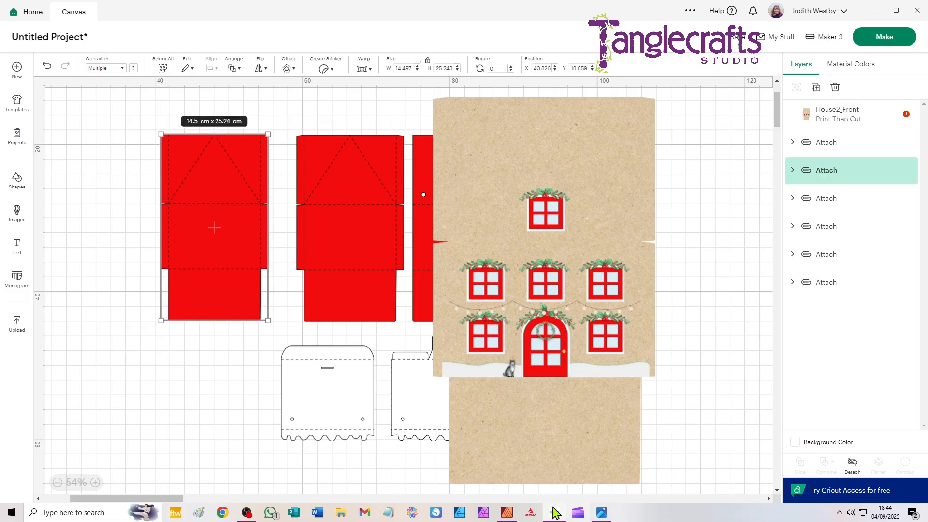
- Switch to Affinity Publisher to check the piece labels in the Christmas_House_PTC.svg diagram, and return to Cricut Design Space
left_click(508, 513)
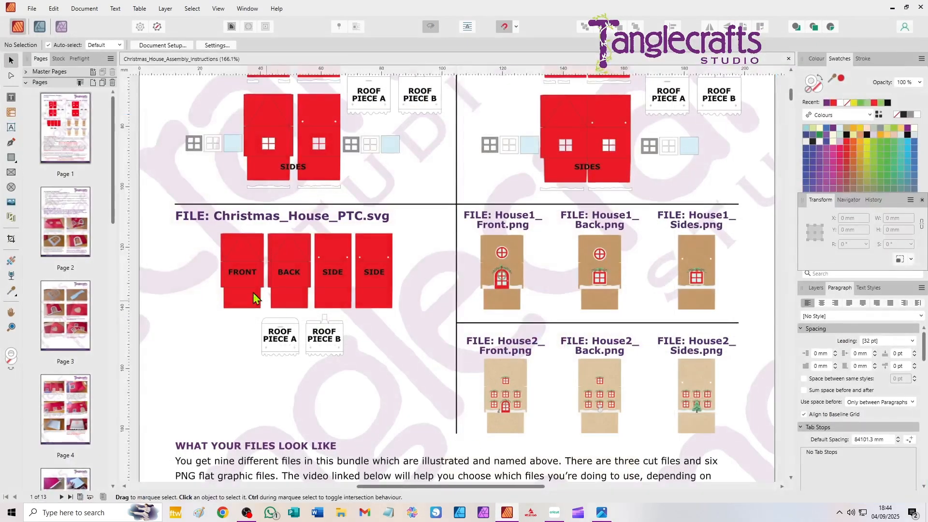
scroll(282, 283, "up", 5)
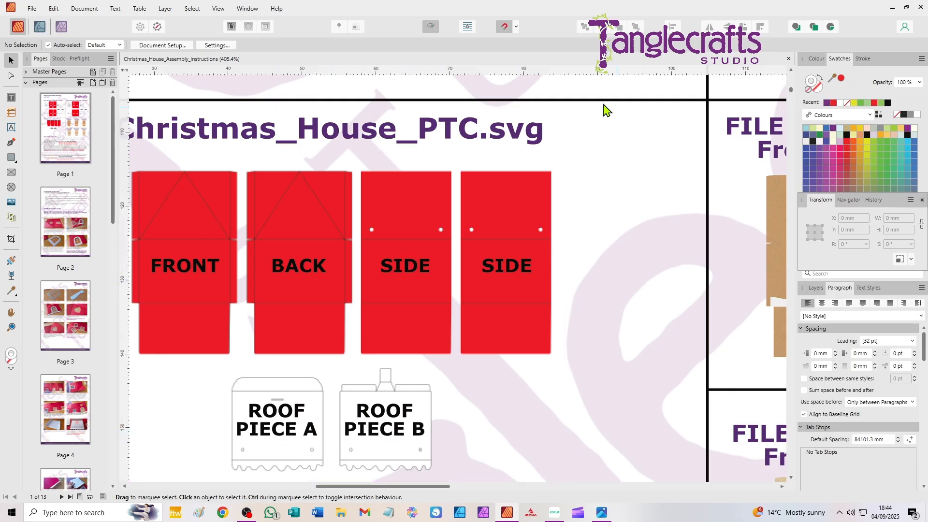
left_click(891, 9)
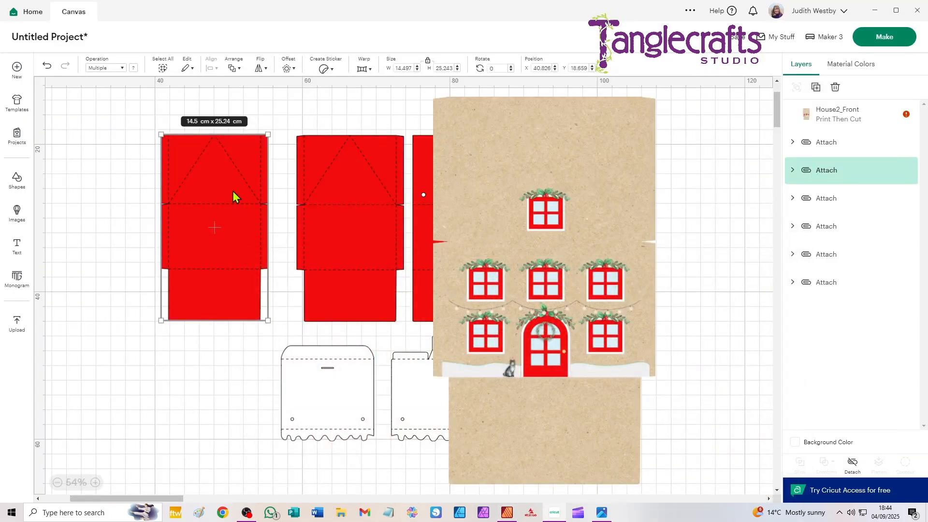
- Move the red front piece farther from the other pieces and reposition the House2_Front image beside it
left_click_drag(233, 190, 216, 212)
left_click(588, 138)
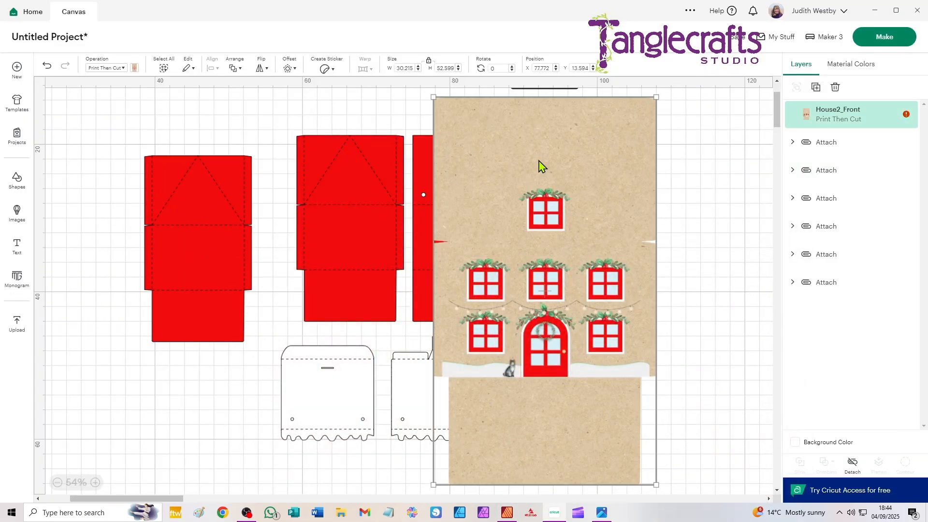
left_click_drag(540, 166, 539, 165)
- Resize the House2_Front image proportionally to a width of 14.497 cm to match the red front piece
left_click(195, 193)
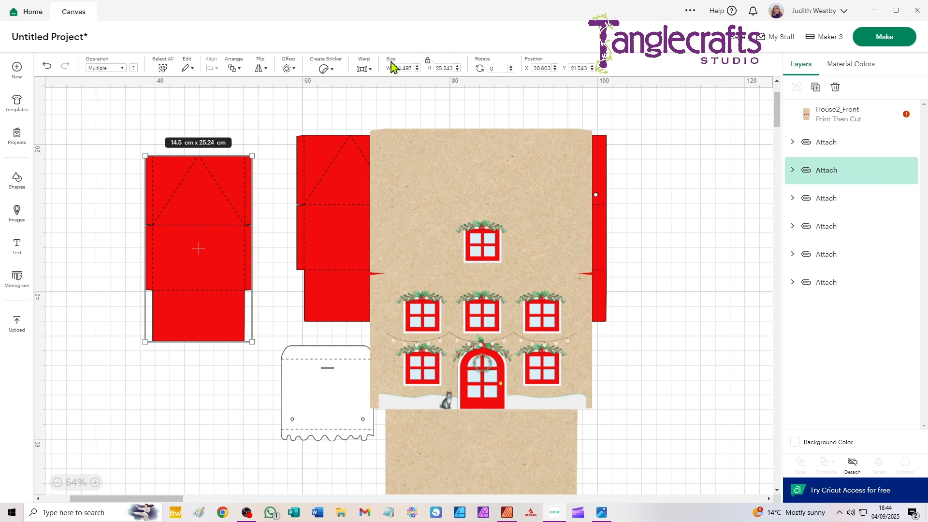
left_click(419, 172)
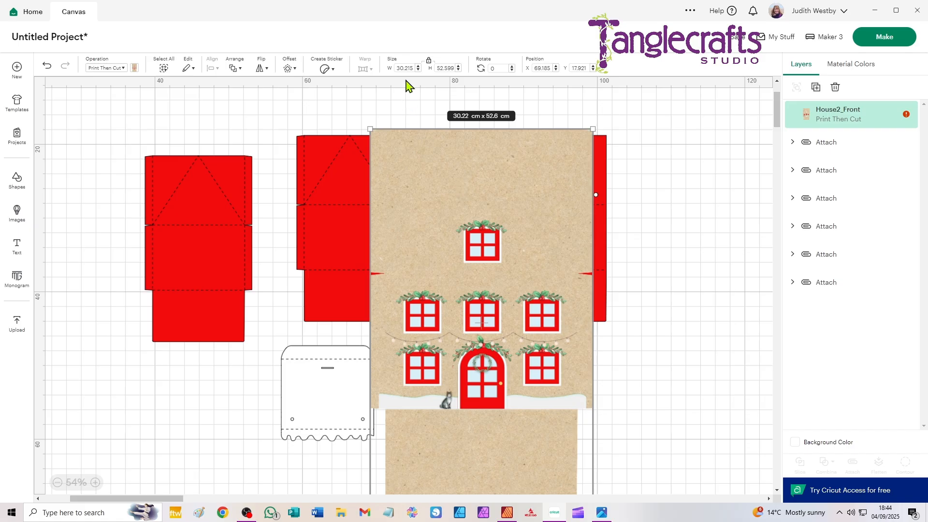
left_click_drag(448, 175, 419, 153)
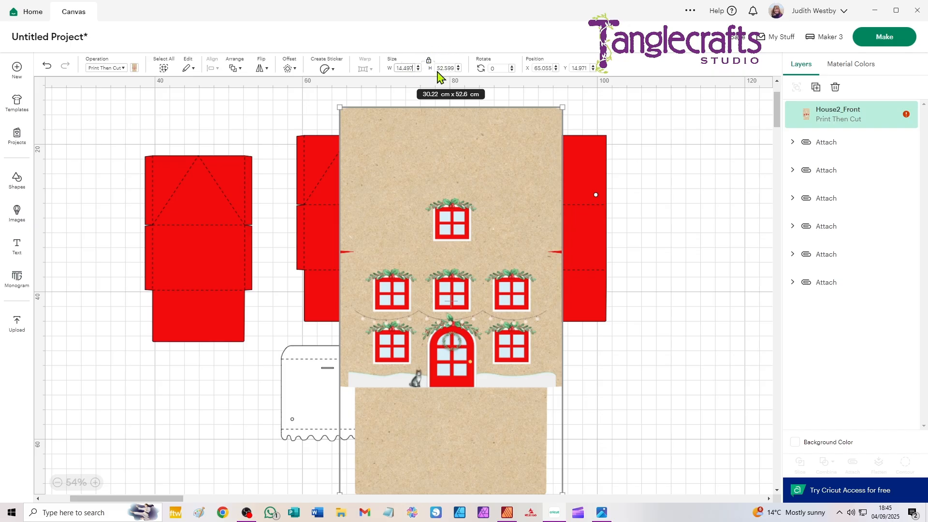
left_click(428, 63)
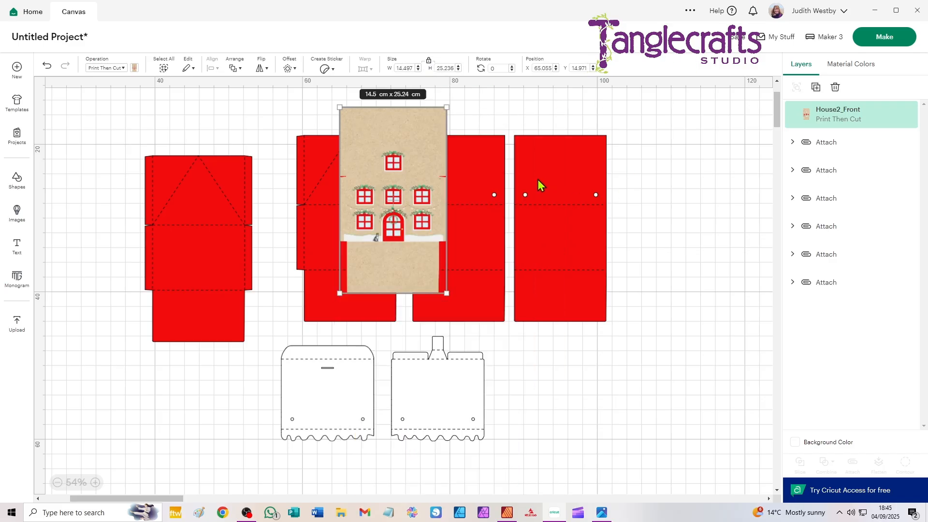
- Place the House2_Front image over the red front piece and align the two with Center
left_click_drag(419, 138, 234, 182)
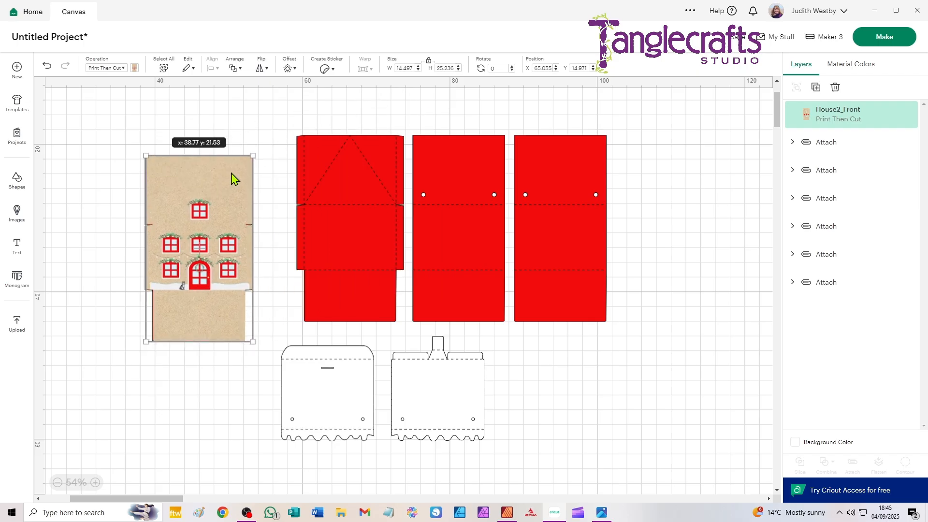
left_click_drag(128, 134, 265, 358)
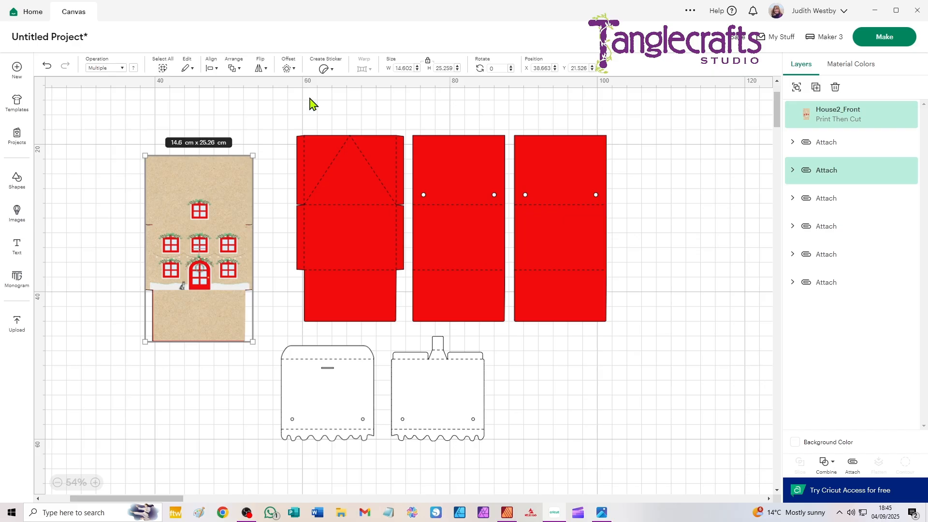
scroll(184, 239, "up", 3)
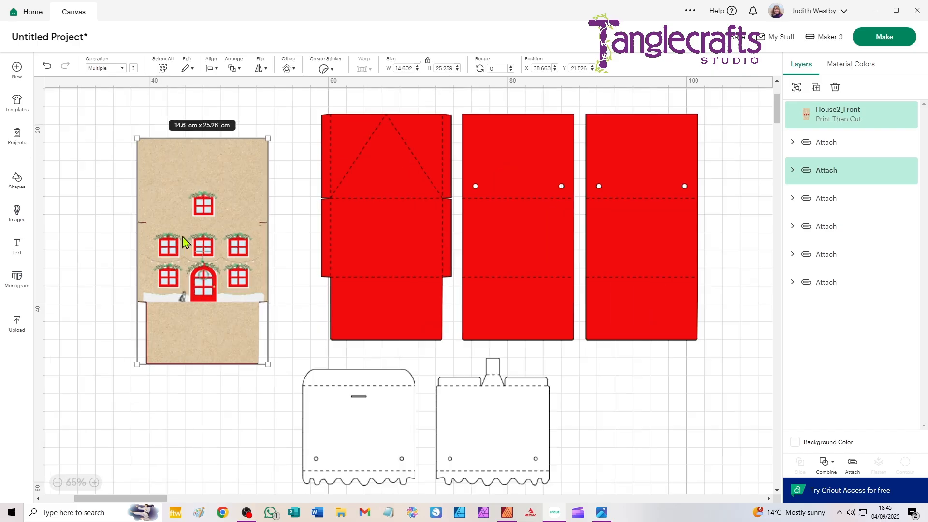
left_click_drag(166, 150, 193, 187)
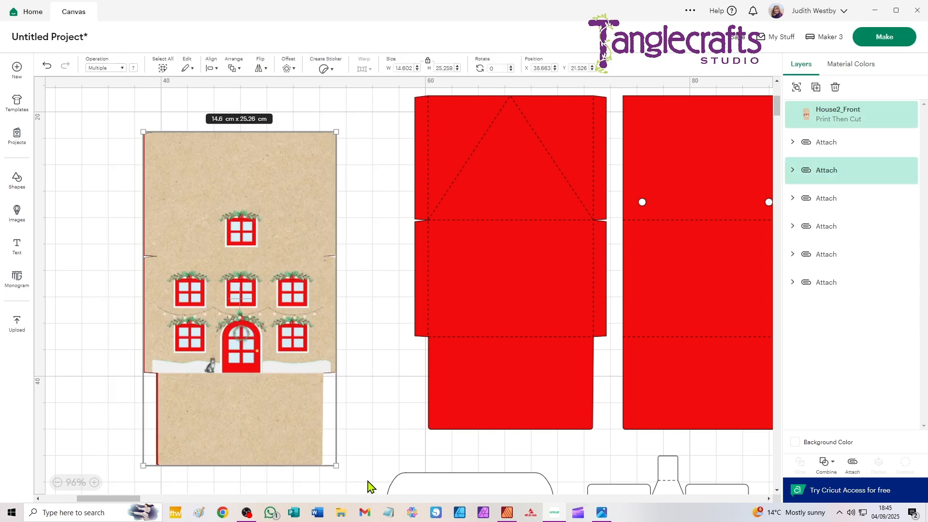
left_click(212, 69)
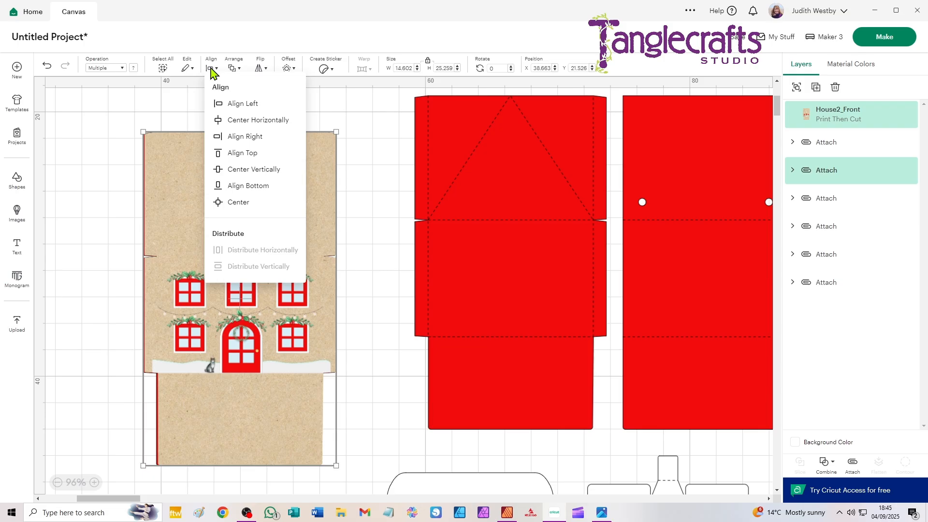
left_click(230, 203)
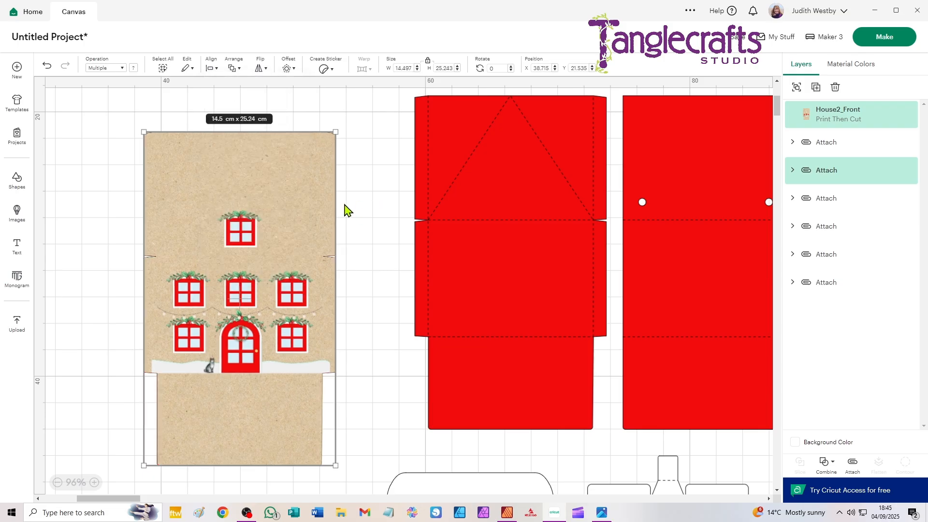
left_click(373, 137)
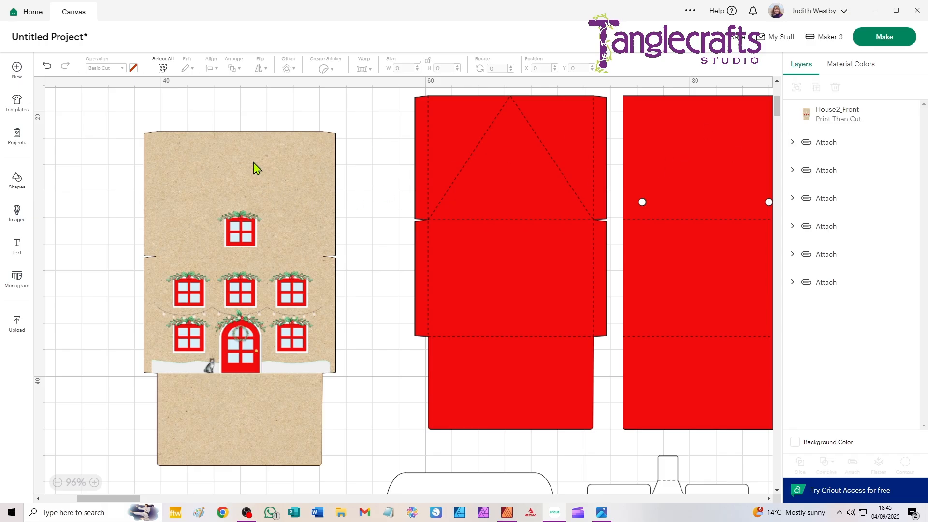
- Send the House2_Front image to the back, behind the red front piece
left_click(202, 165)
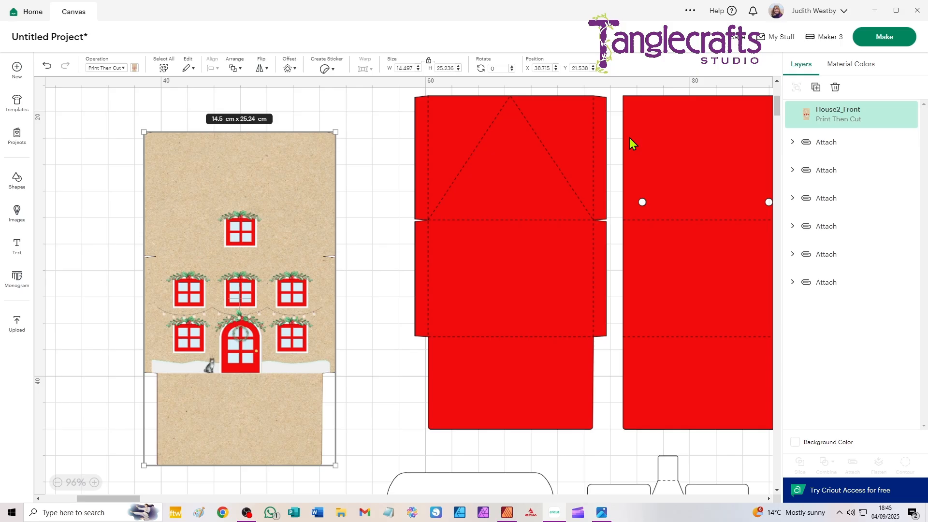
key("ctrl+shift+Down")
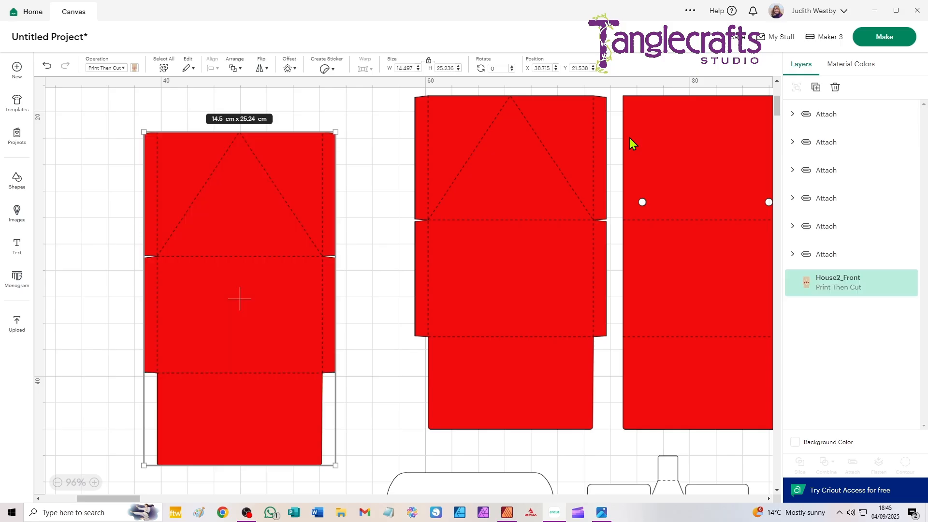
left_click(379, 128)
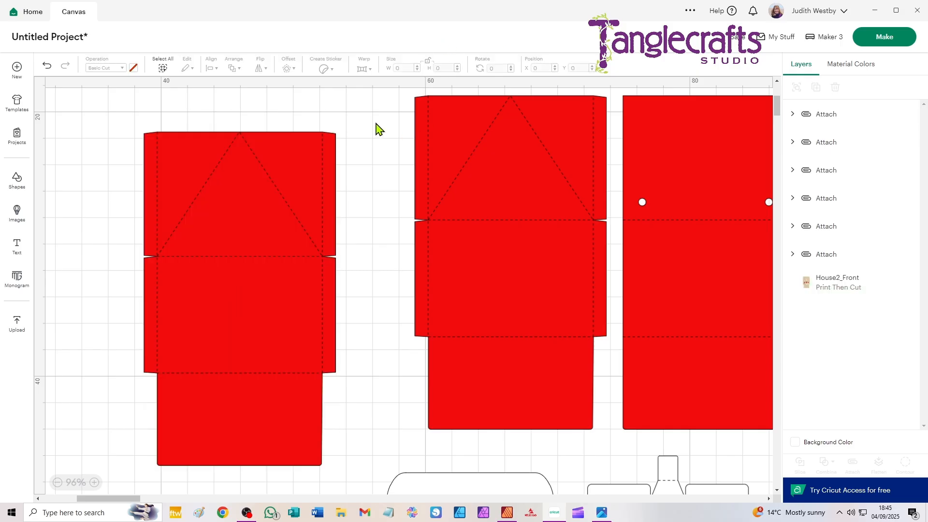
- Delete the red Basic Cut layer from the front piece's attached group, keeping its Score layer
left_click(278, 161)
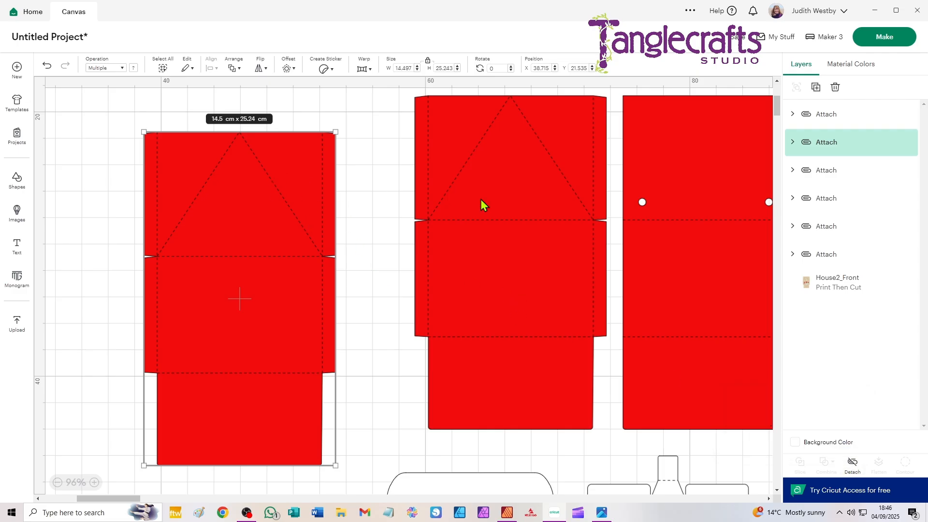
left_click(793, 143)
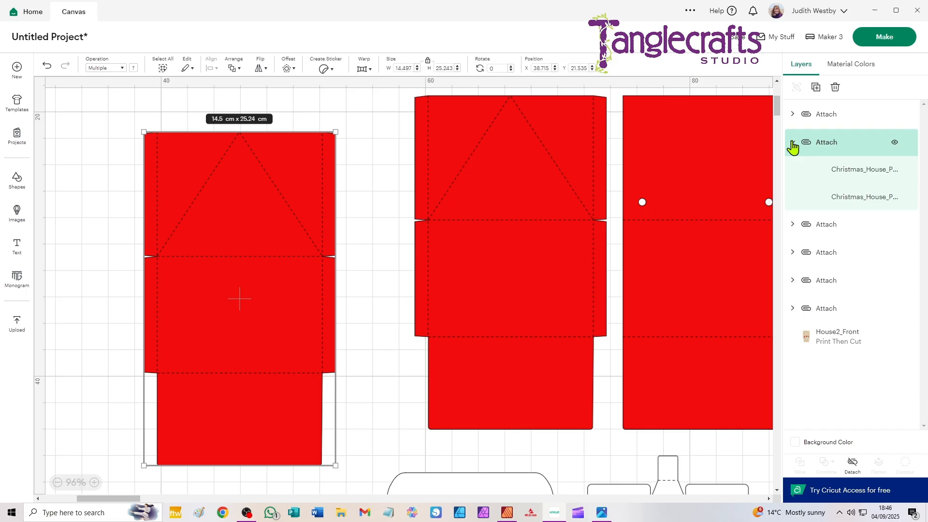
left_click(845, 194)
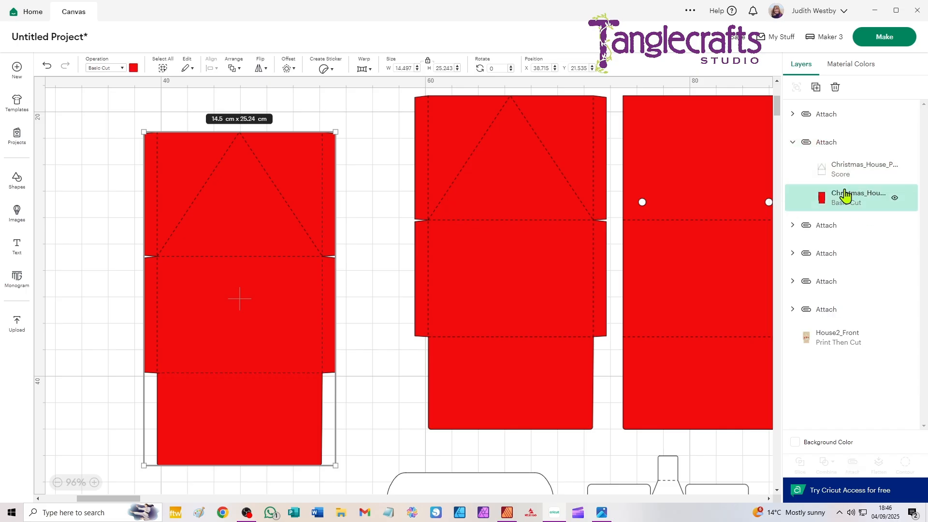
left_click(835, 87)
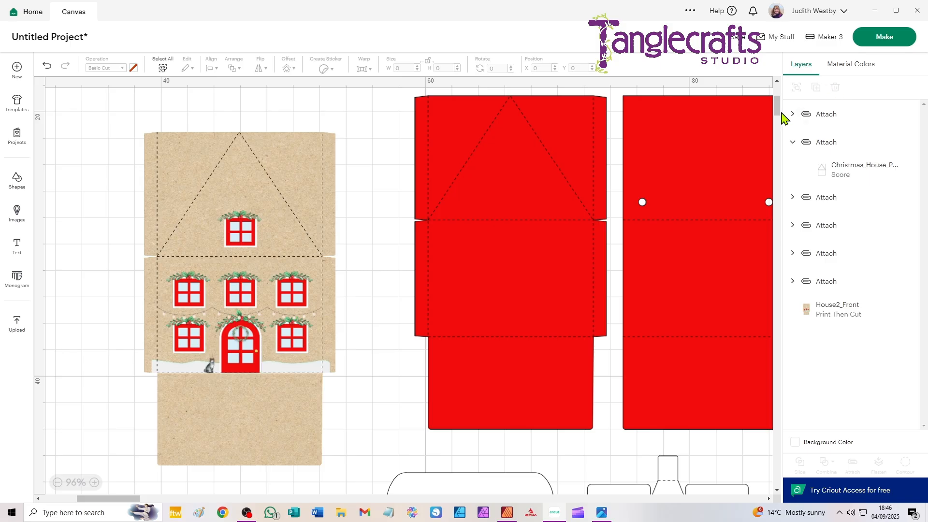
- Attach the score lines to the House2_Front image and move the attached front panel farther from the remaining red pieces
left_click_drag(88, 116, 378, 473)
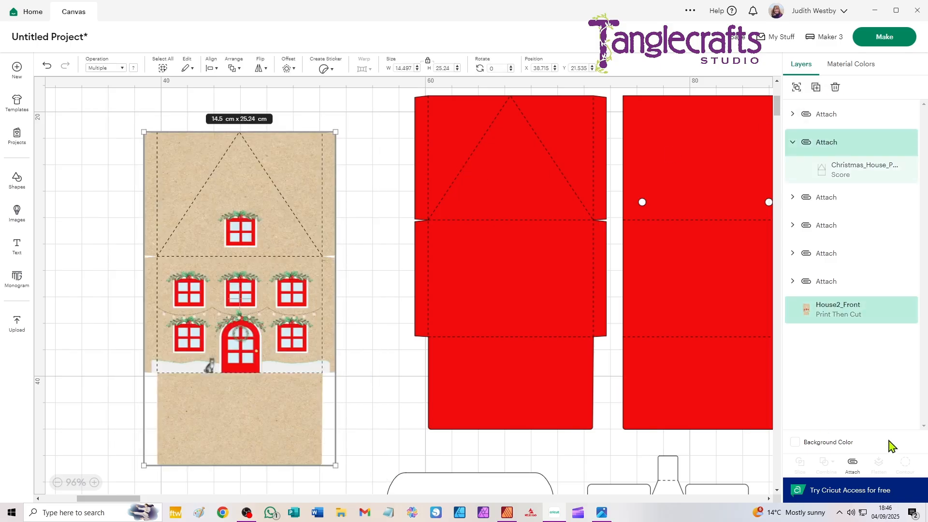
left_click(853, 464)
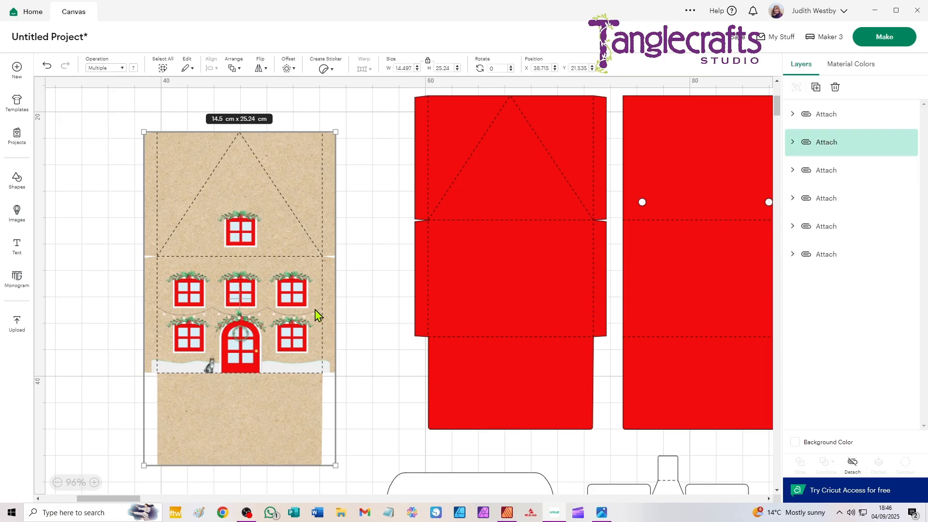
left_click_drag(282, 289, 207, 266)
left_click(331, 281)
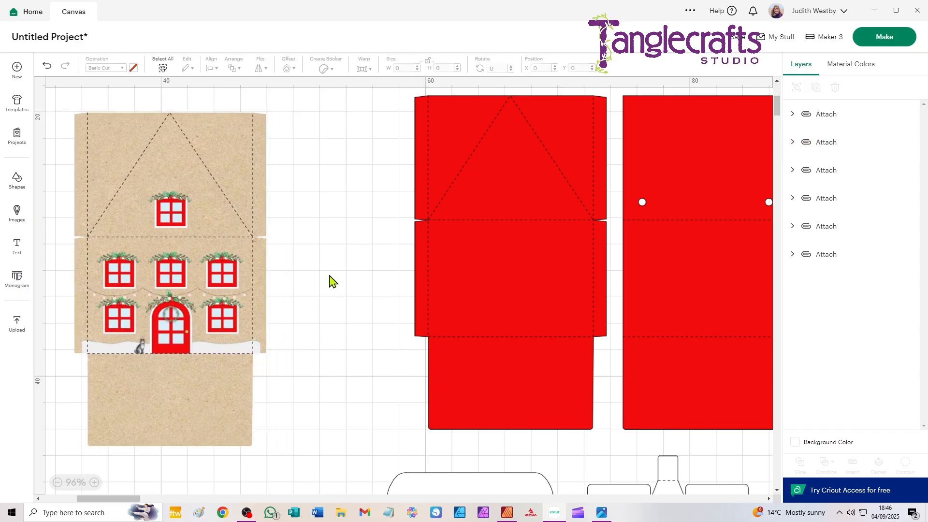
- Start a new image upload and open House2_Back.png from the Christmas House Box Small folder
left_click(16, 324)
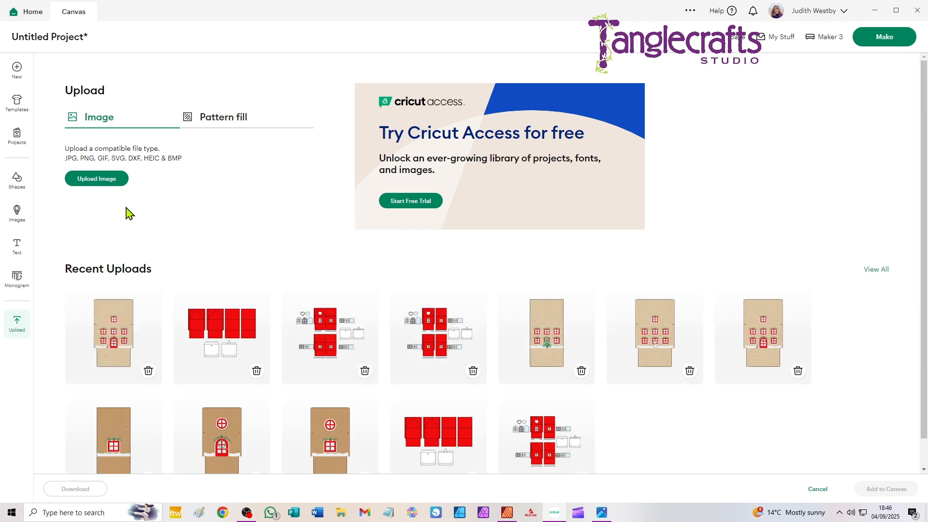
left_click(99, 183)
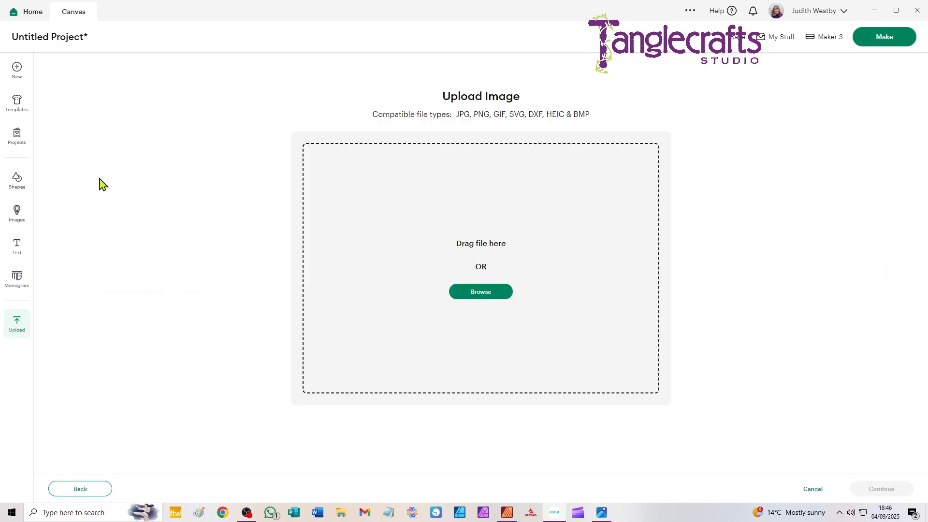
left_click(492, 297)
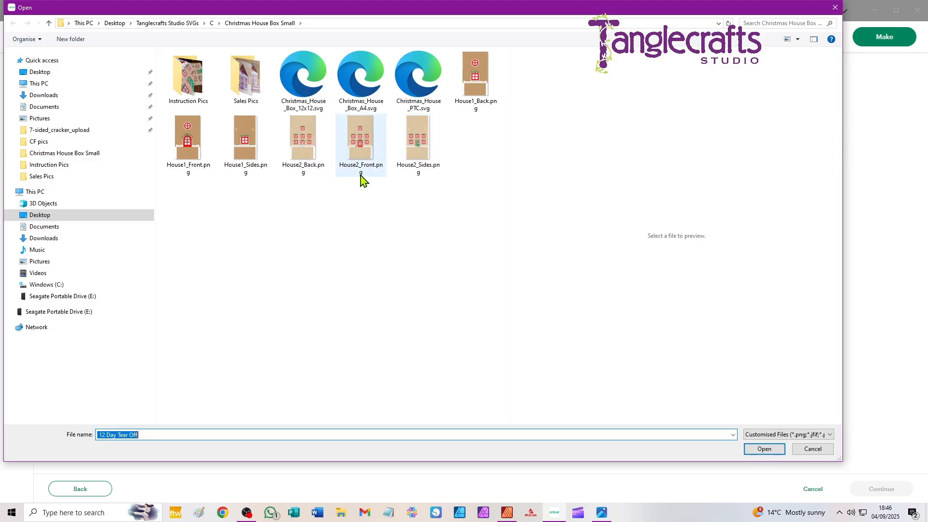
left_click(310, 141)
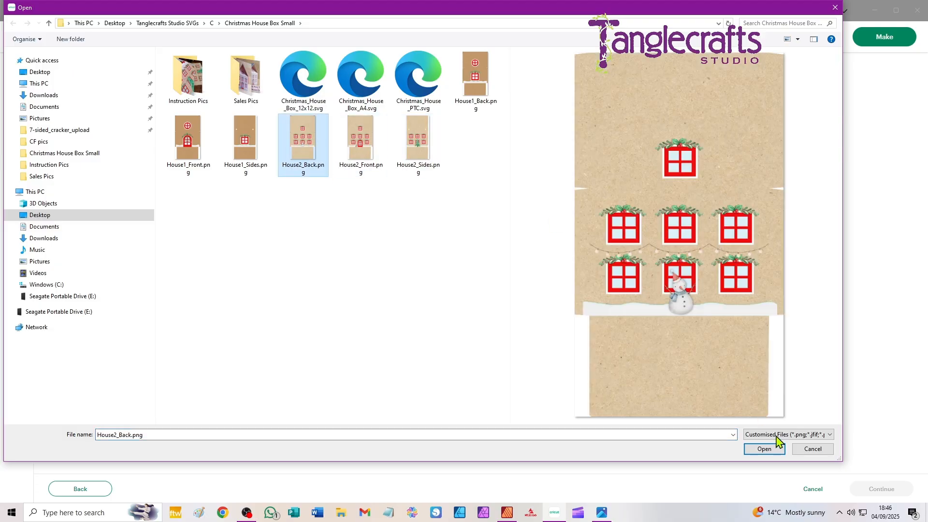
left_click(764, 449)
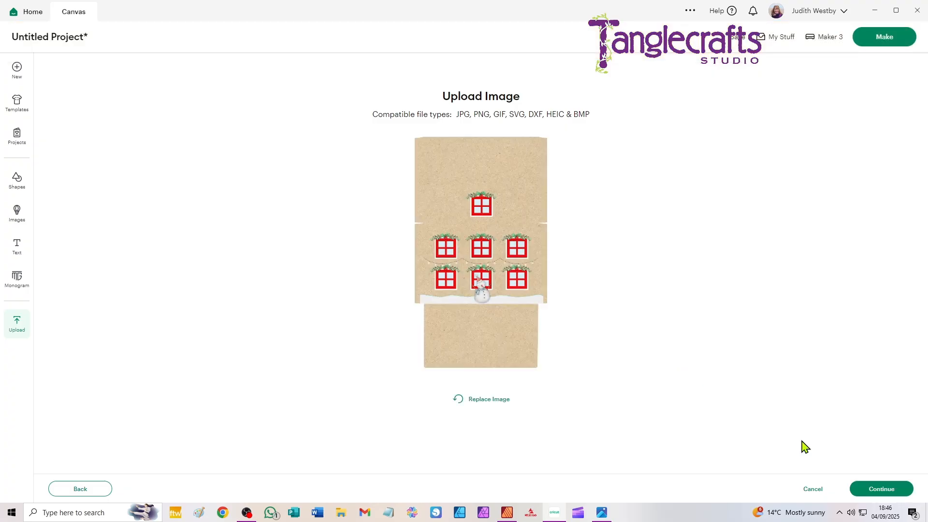
- Keep the House2_Back background unmodified, convert it to a Flat Graphic and upload it onto the canvas
left_click(881, 489)
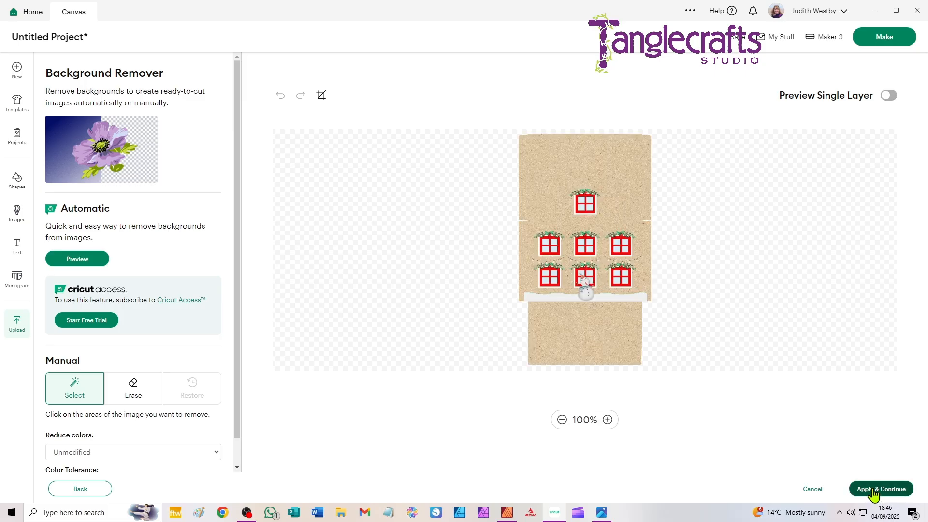
left_click(874, 490)
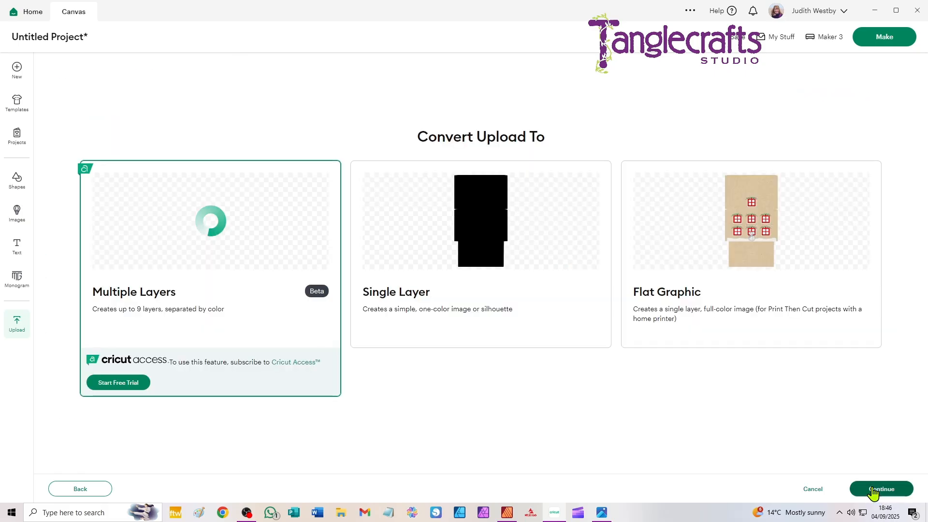
left_click(766, 259)
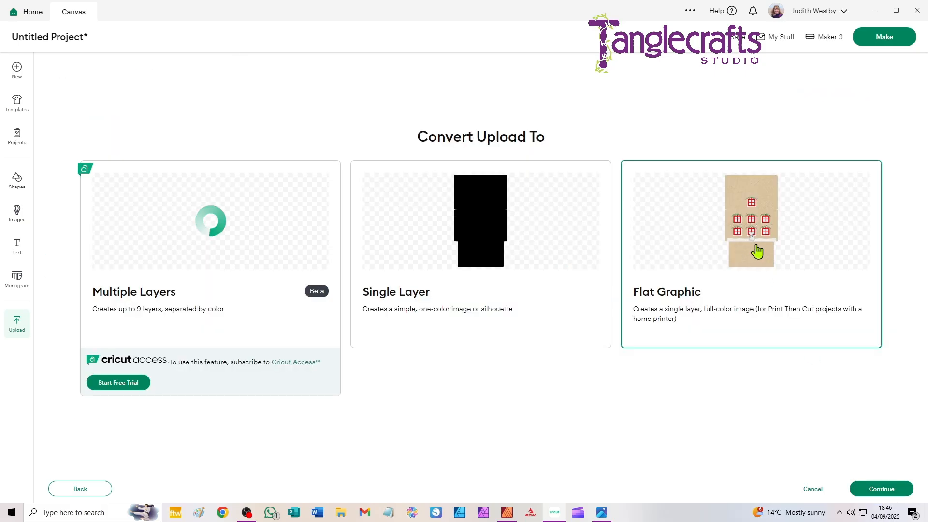
left_click(882, 489)
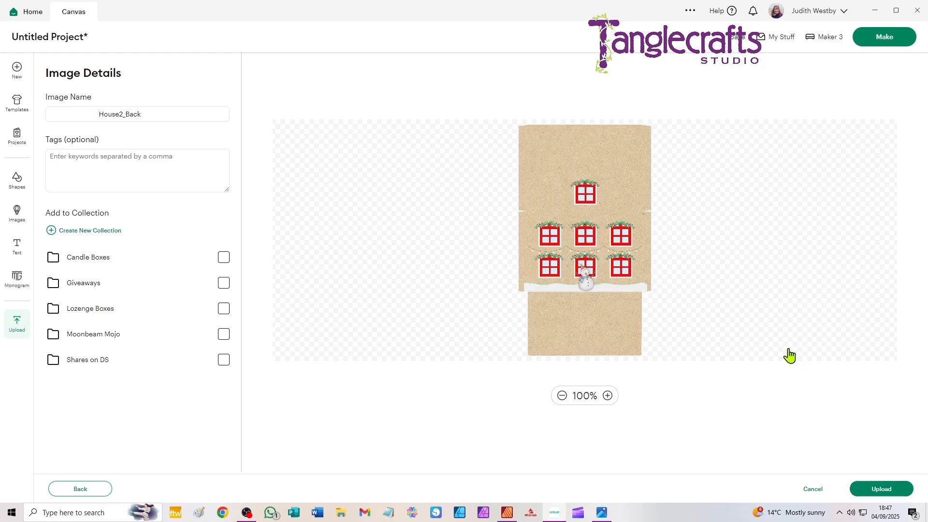
left_click(883, 494)
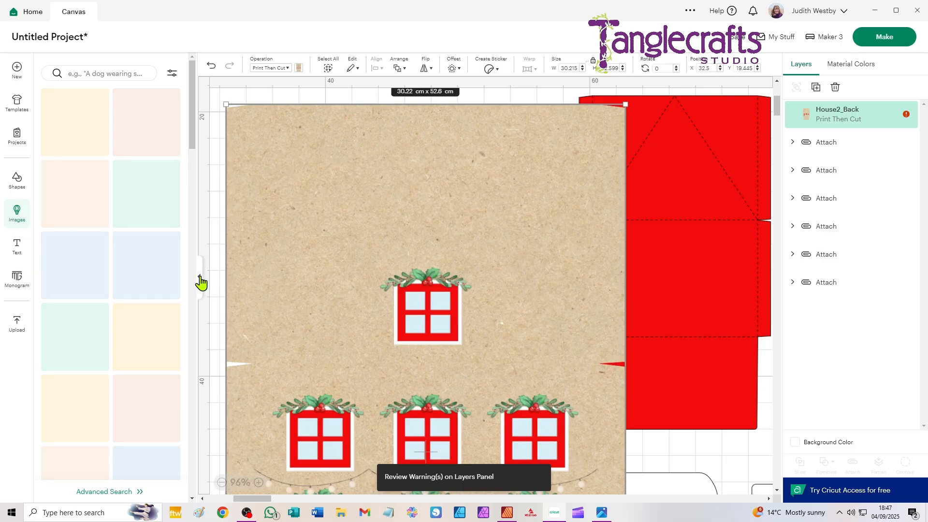
left_click(201, 281)
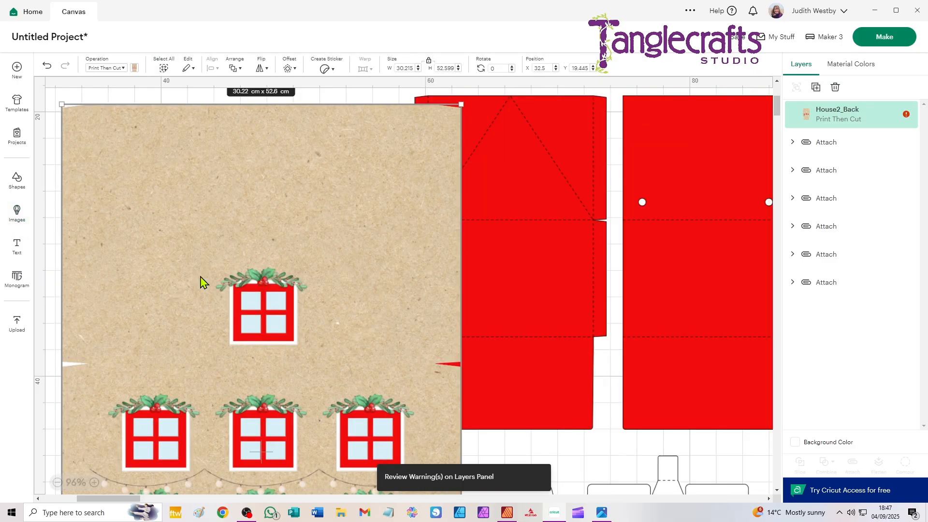
- Set the House2_Back image's width to 14.497 cm with proportions locked, matching the red back piece
left_click_drag(216, 145, 159, 175)
left_click(489, 194)
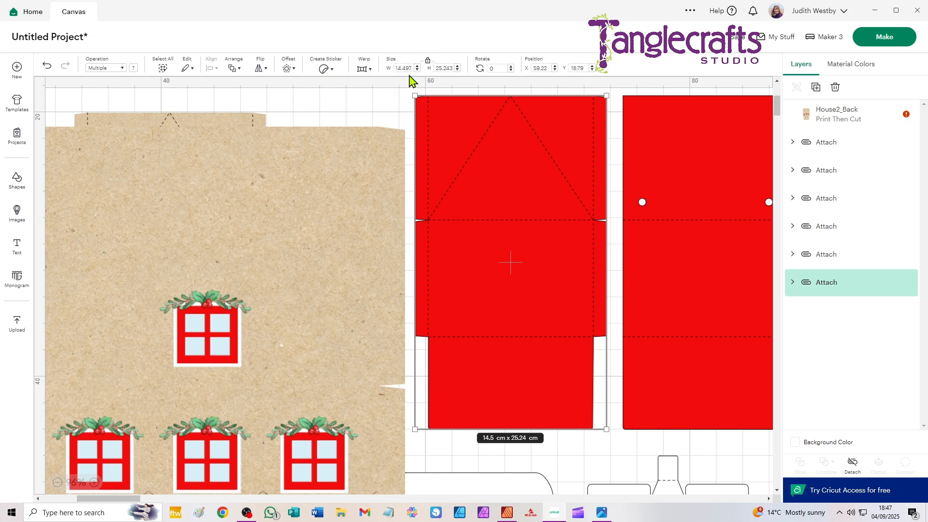
left_click(358, 180)
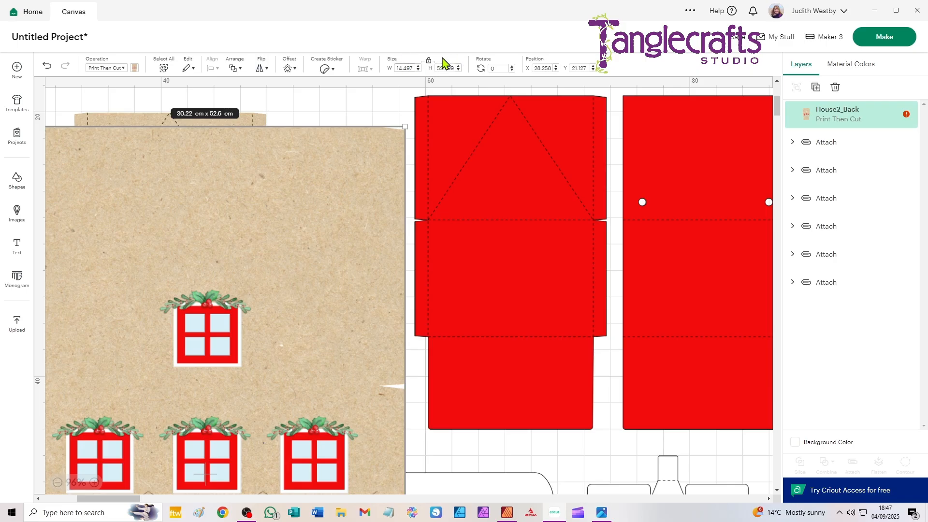
key("Return")
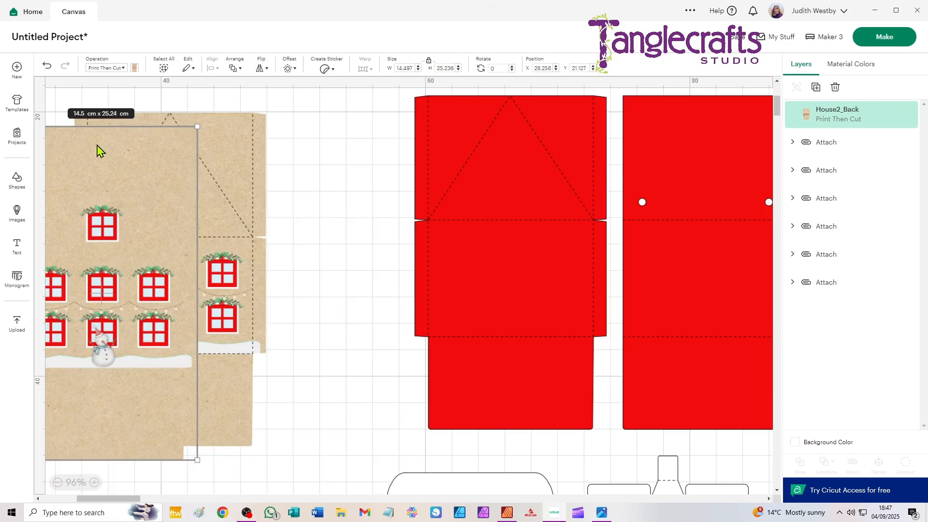
- Place the House2_Back image over the red back piece and align the two with Center
left_click_drag(87, 171, 495, 142)
left_click_drag(380, 96, 563, 326)
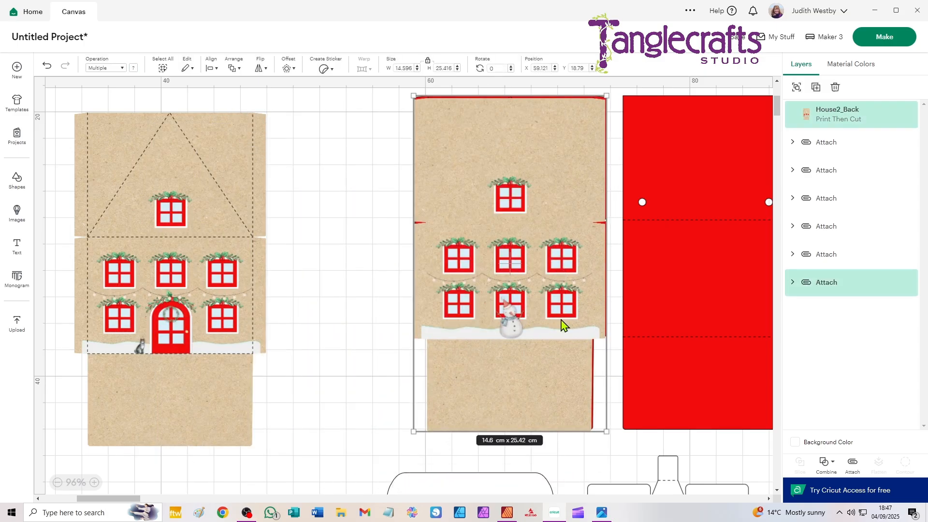
left_click(210, 68)
left_click(239, 203)
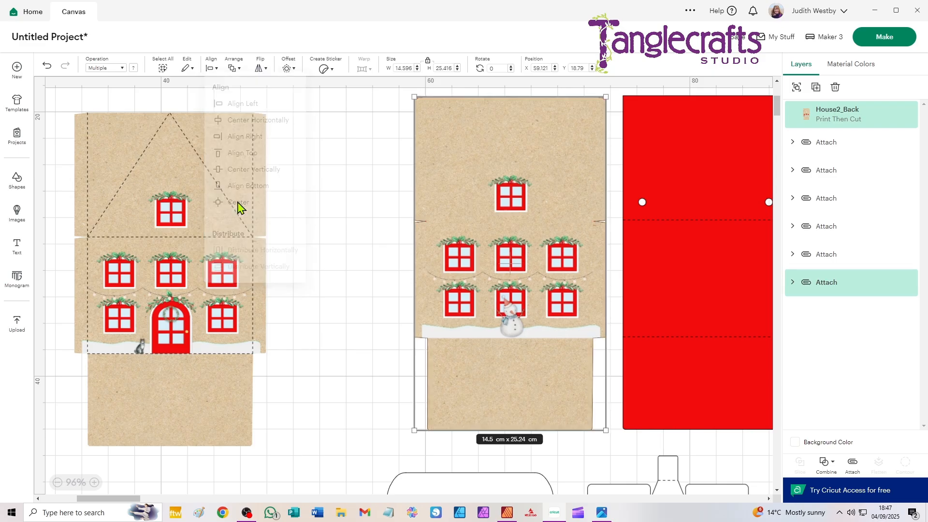
left_click(360, 169)
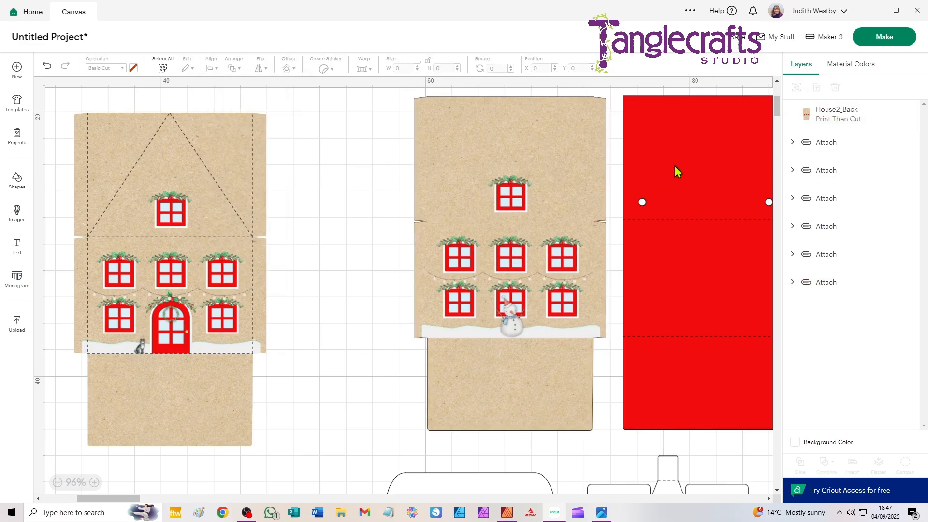
- Send the House2_Back image to the back, behind the red back piece
left_click(839, 116)
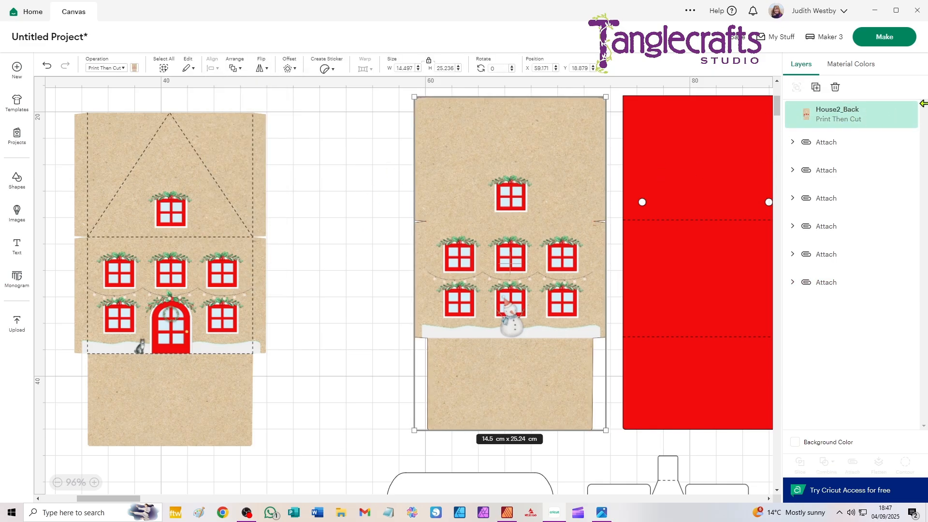
key("ctrl+shift+bracketleft")
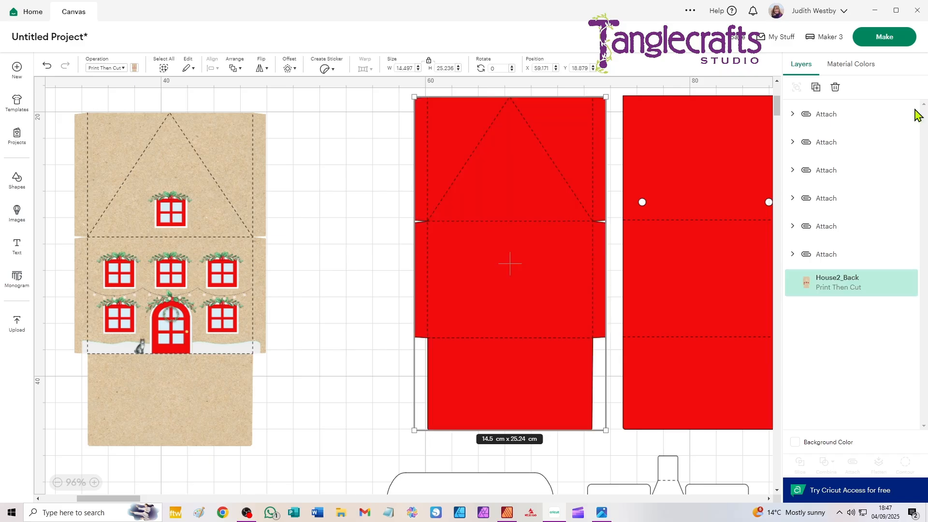
left_click(236, 69)
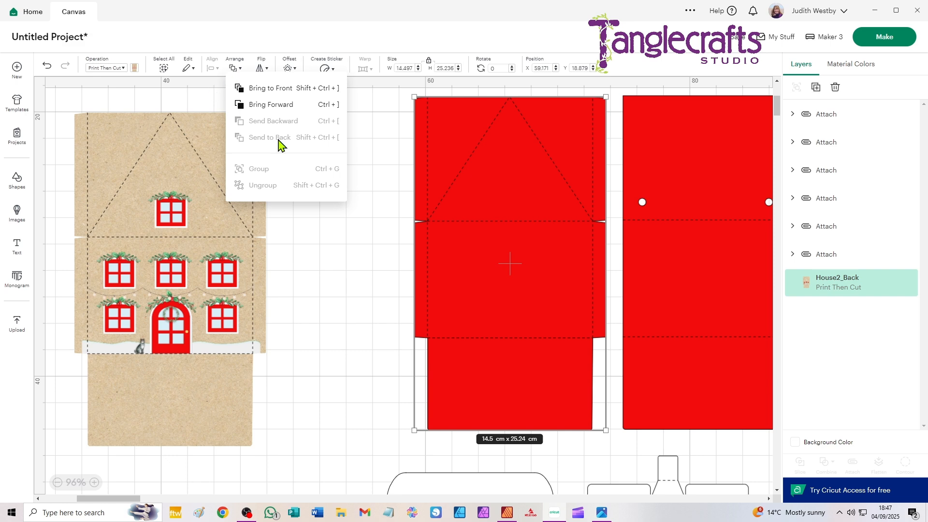
left_click(345, 212)
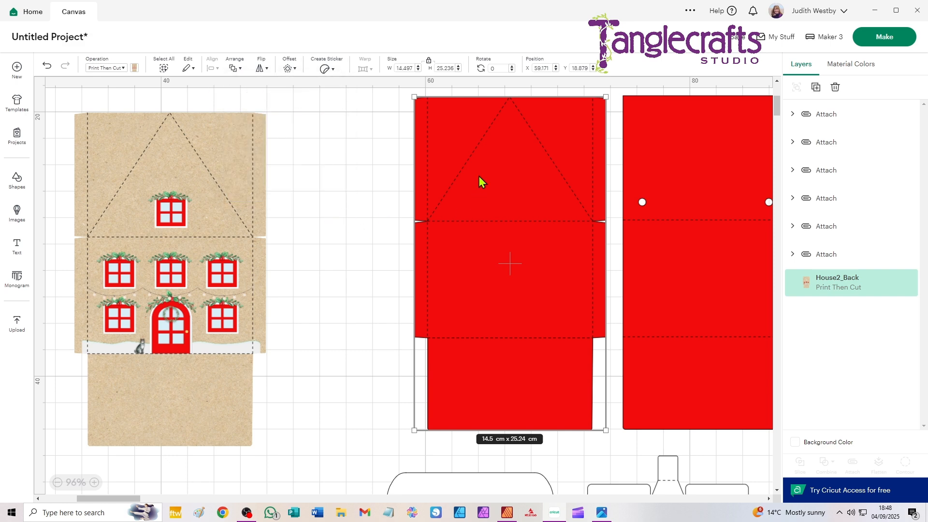
left_click(372, 175)
- Delete the red Basic Cut layer from the back piece's attached group, keeping its Score layer
left_click(512, 193)
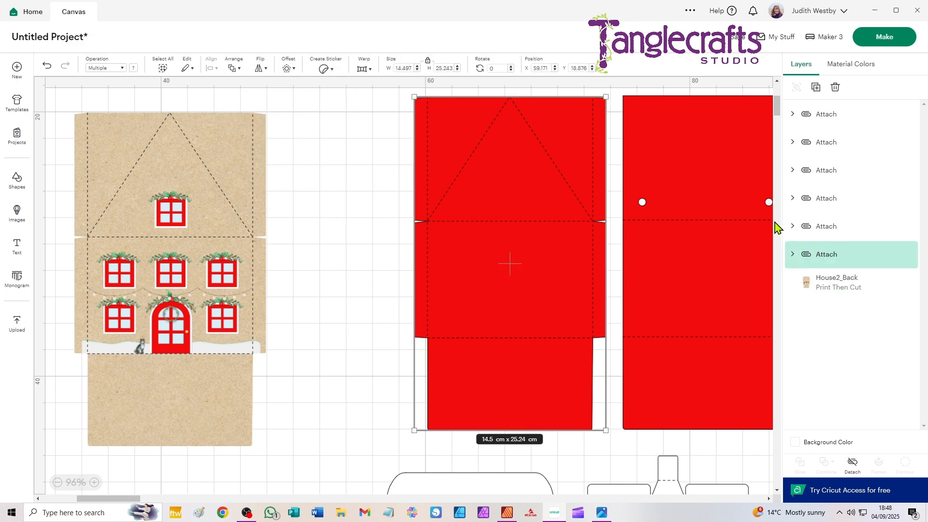
left_click(793, 255)
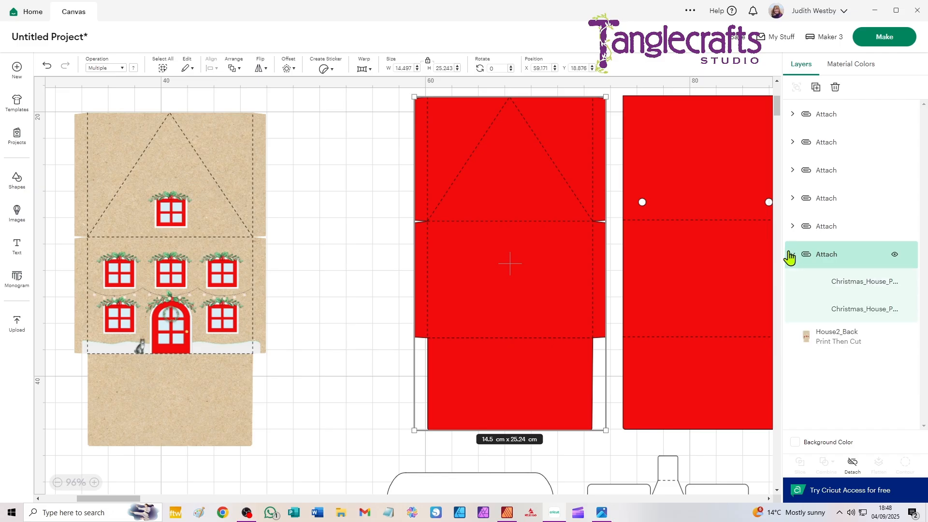
left_click(851, 312)
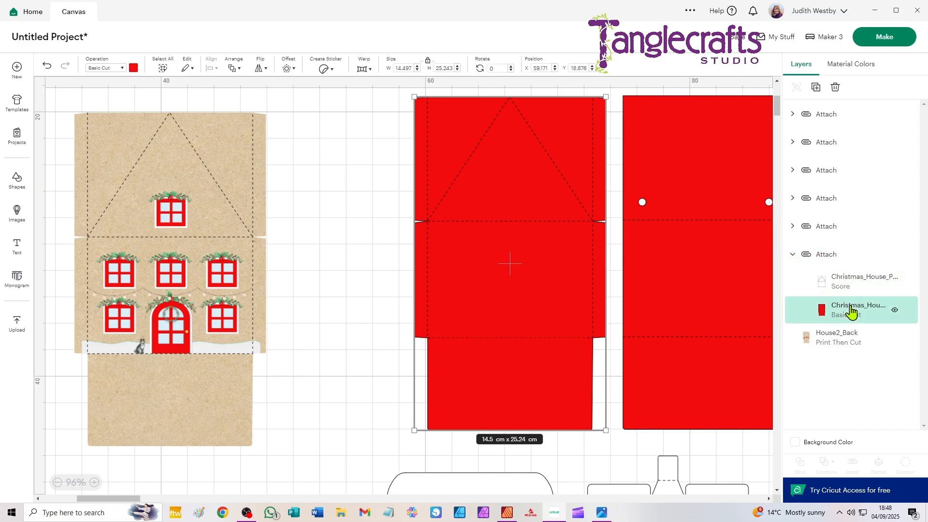
left_click(836, 88)
- Attach the score lines to the House2_Back image and move the attached back panel beside the front panel
left_click_drag(350, 120, 586, 396)
left_click(854, 466)
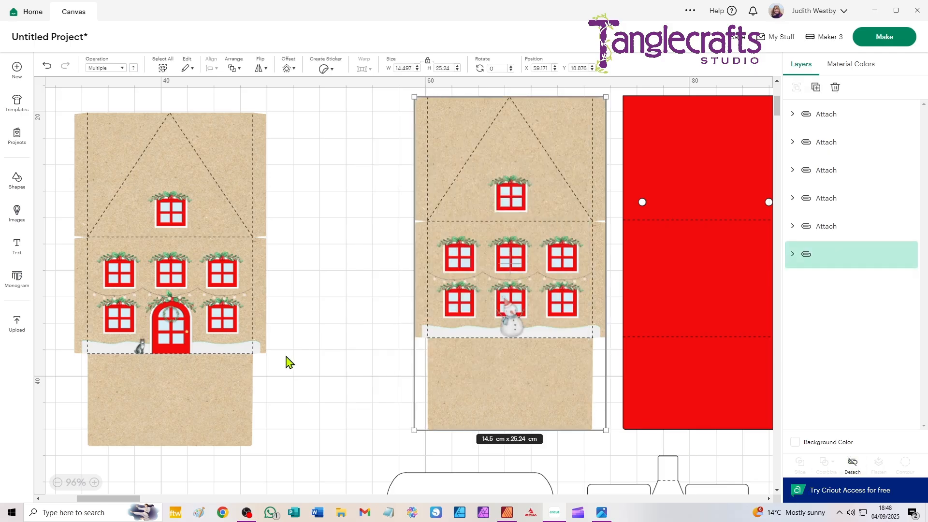
left_click_drag(435, 214, 312, 228)
- Delete one of the two red side pieces and move the other closer to the house panels
scroll(505, 240, "down", 2)
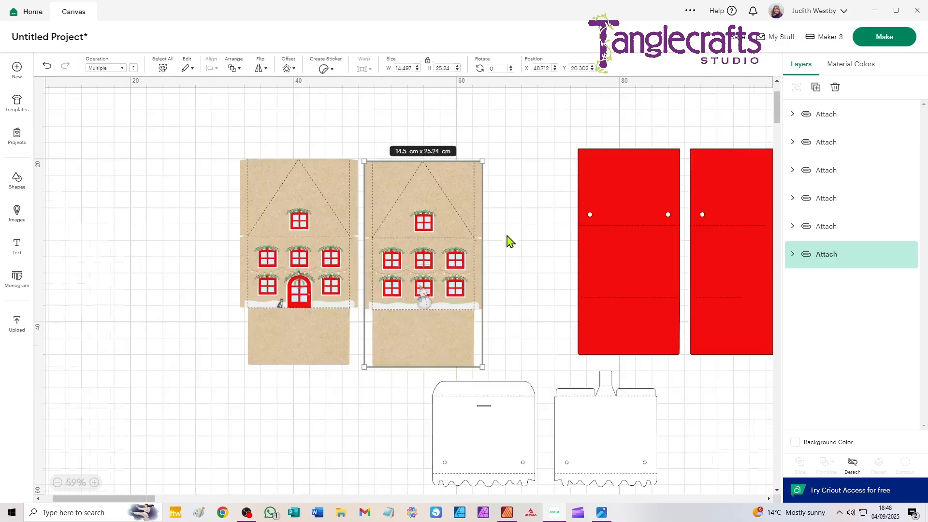
scroll(601, 180, "right", 3)
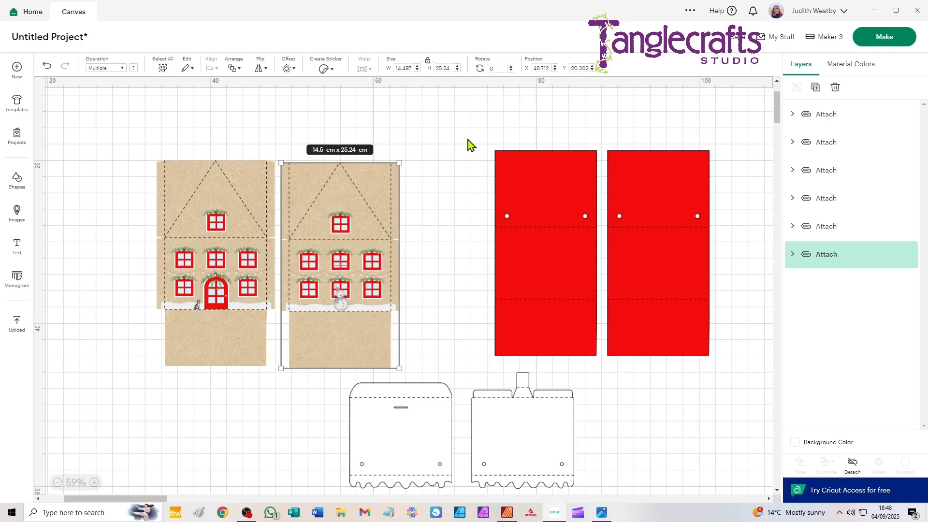
left_click_drag(462, 126, 571, 295)
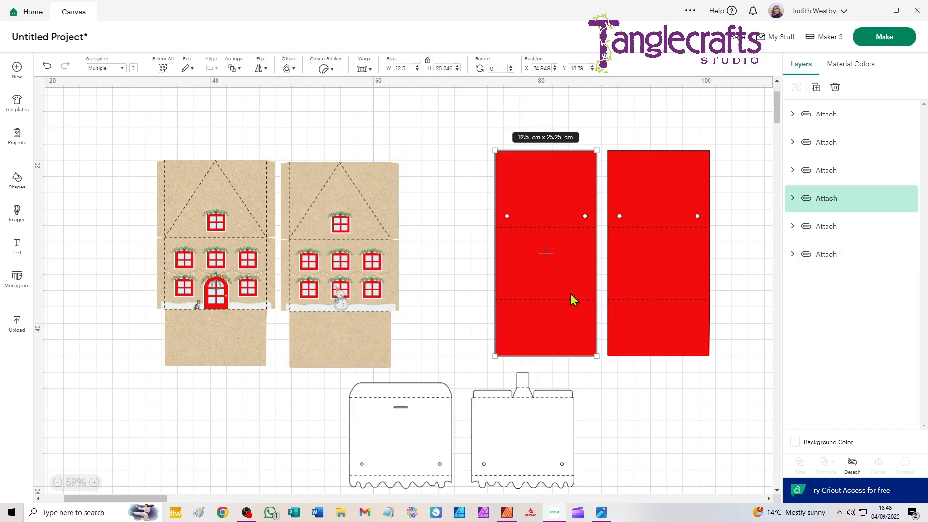
key("Delete")
left_click_drag(628, 279, 510, 273)
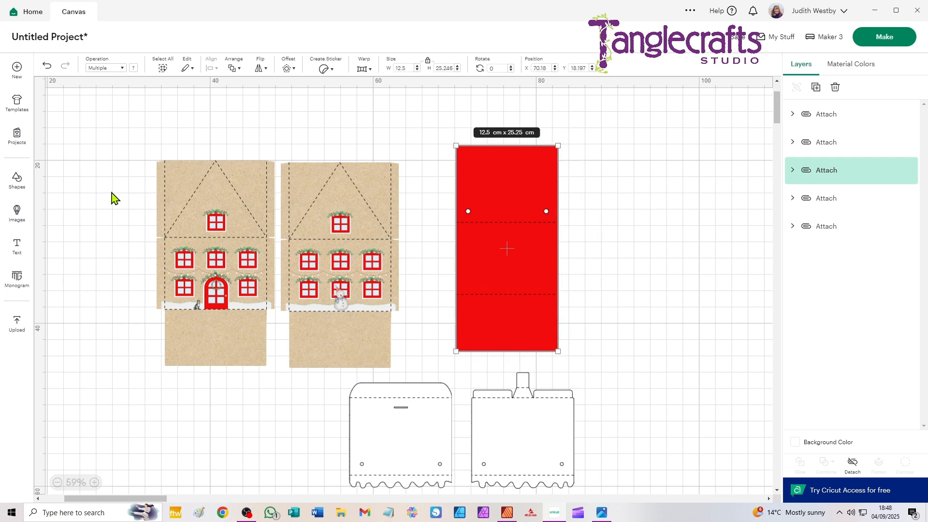
- Move the red side piece closer to the house panels and choose House2_Sides.png as the image to upload
left_click(17, 324)
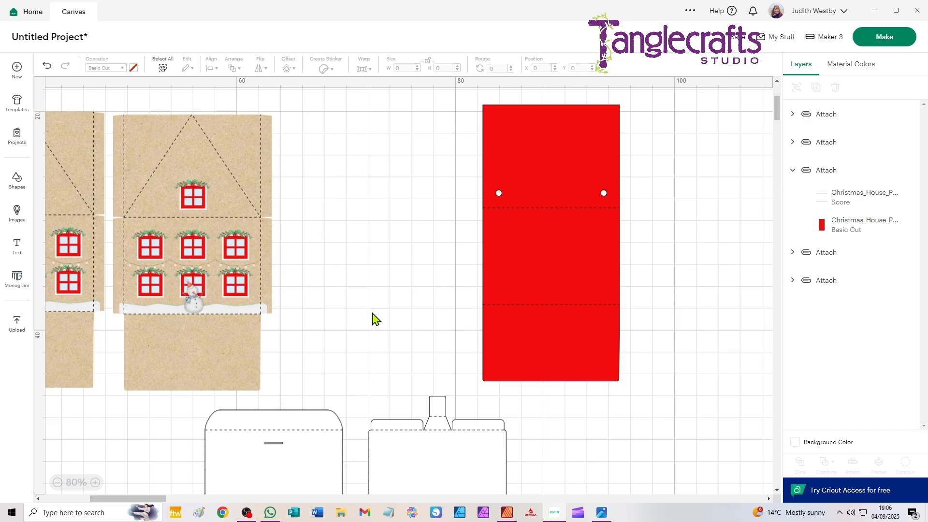
left_click_drag(571, 281, 528, 278)
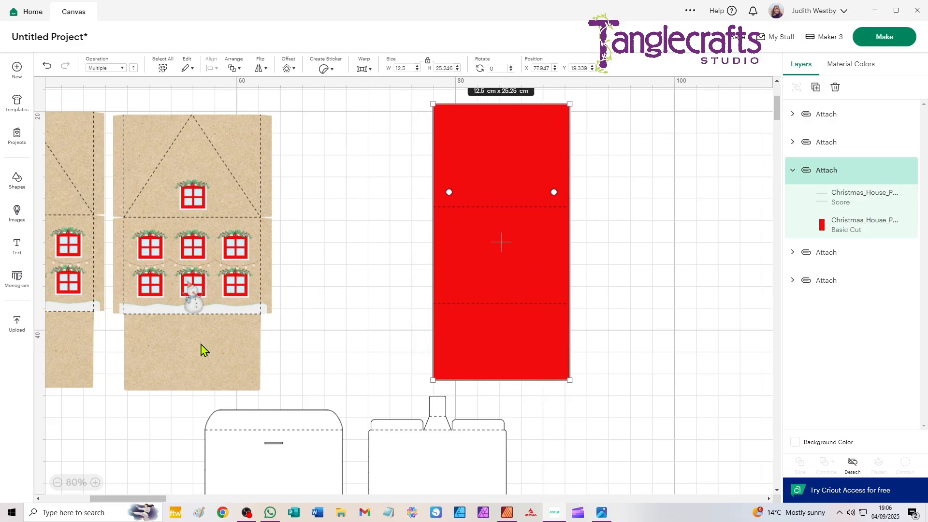
left_click(16, 324)
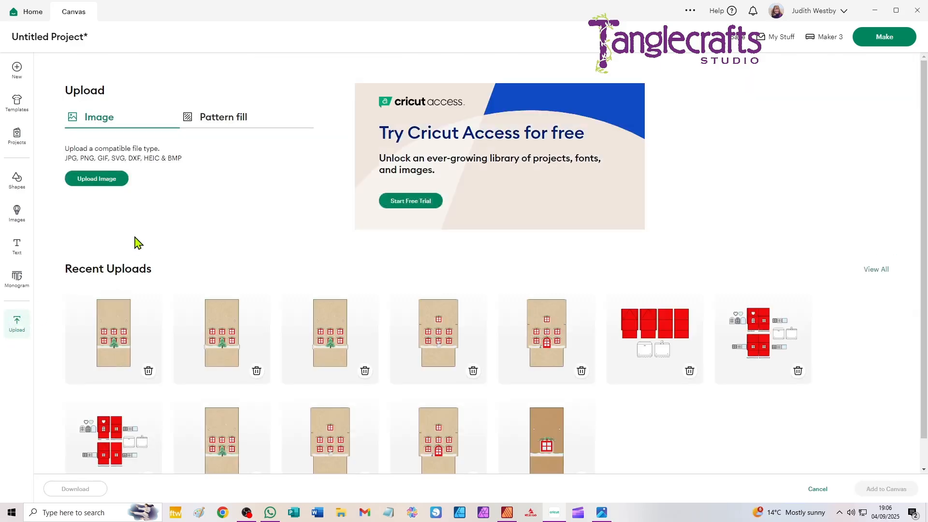
left_click(114, 182)
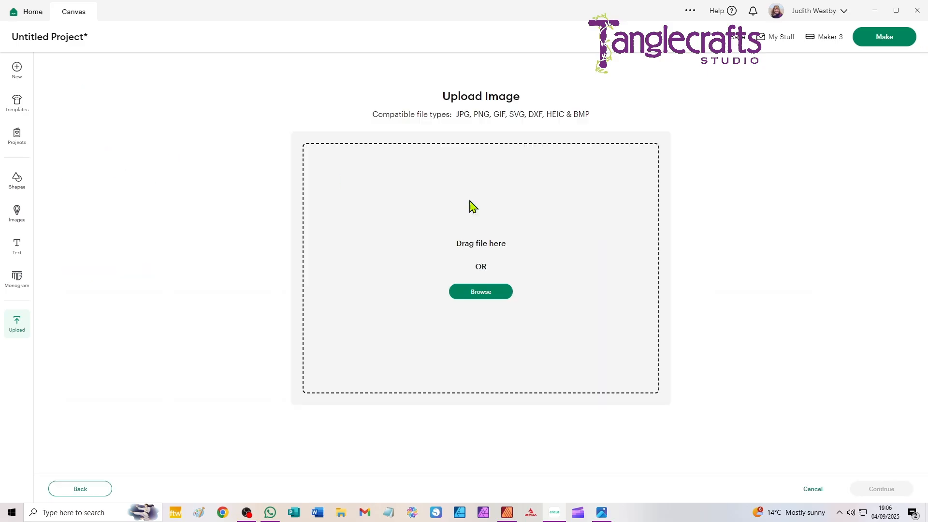
left_click(475, 292)
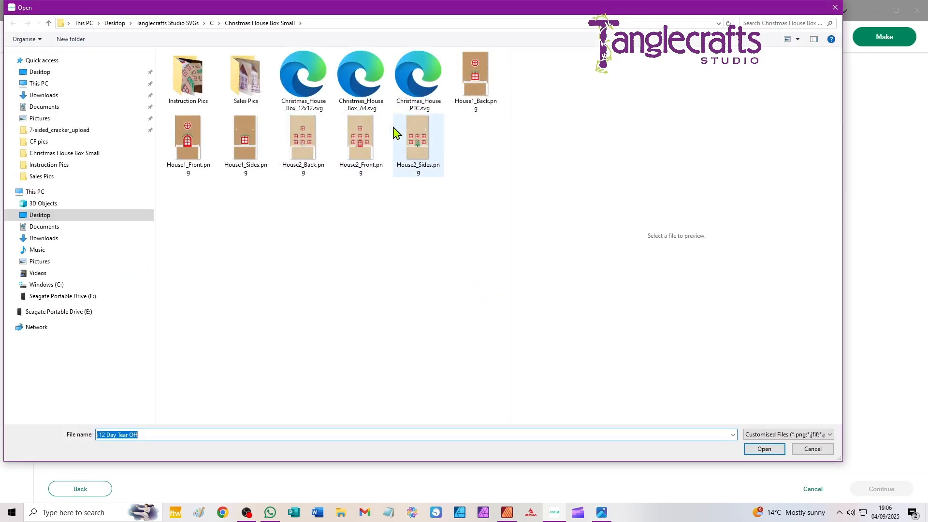
left_click(415, 142)
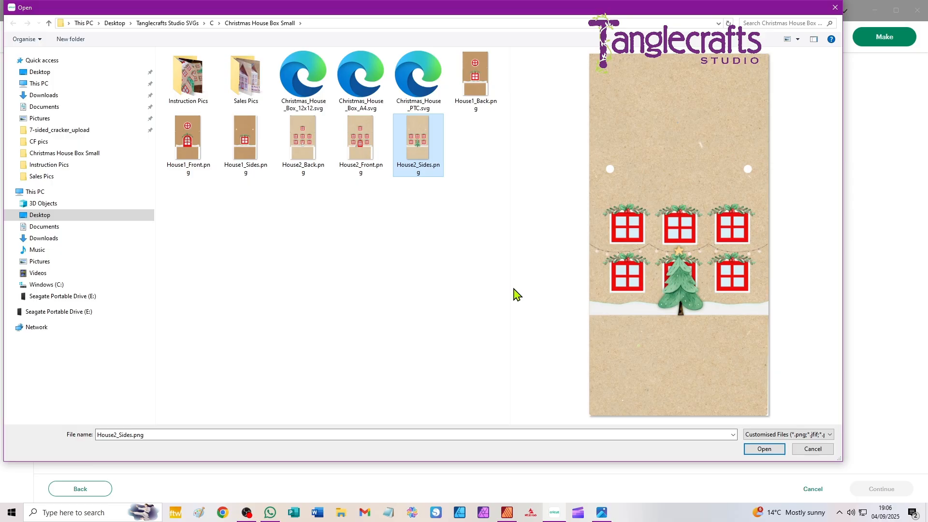
left_click(772, 447)
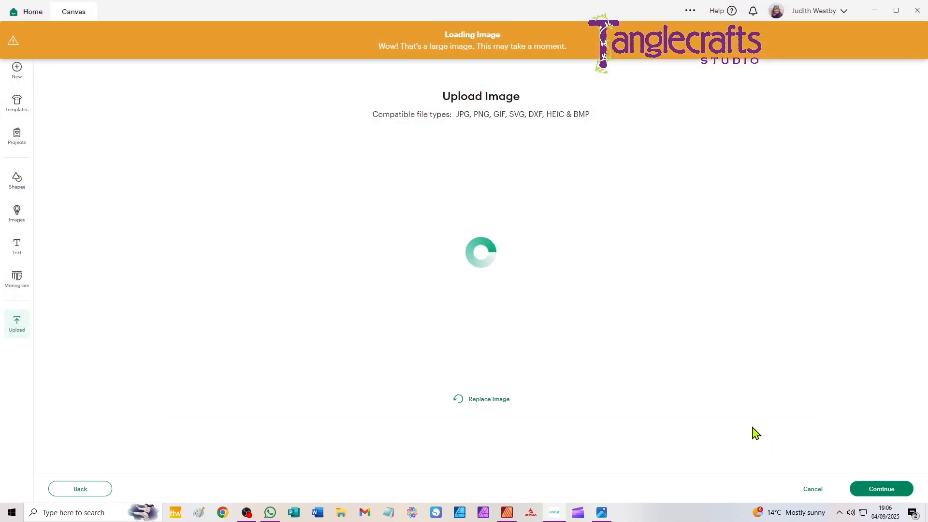
- Upload House2_Sides as a Flat Graphic with its background left intact and add it to the canvas
left_click(889, 490)
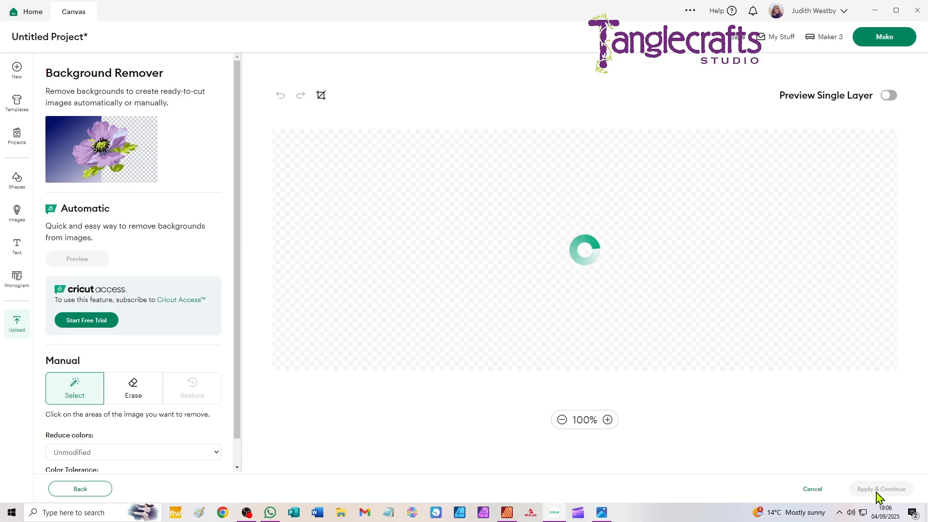
left_click(877, 490)
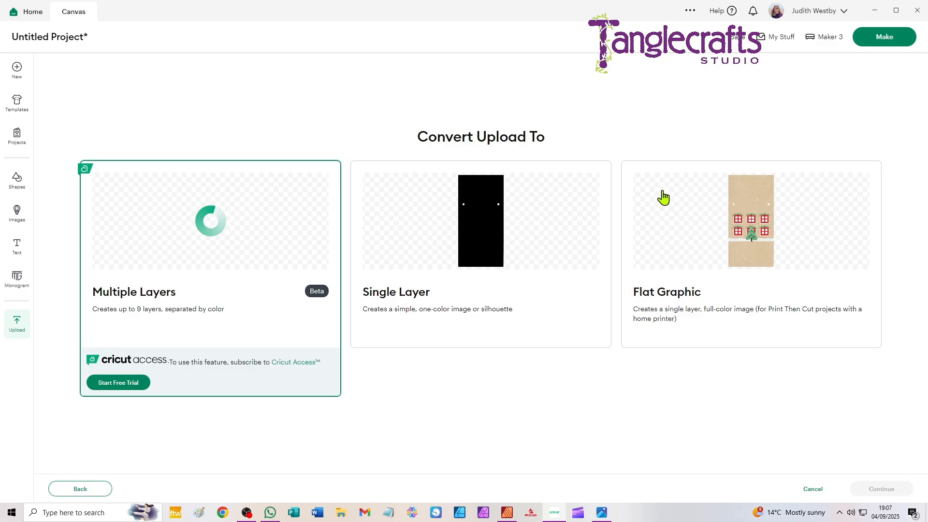
left_click(670, 223)
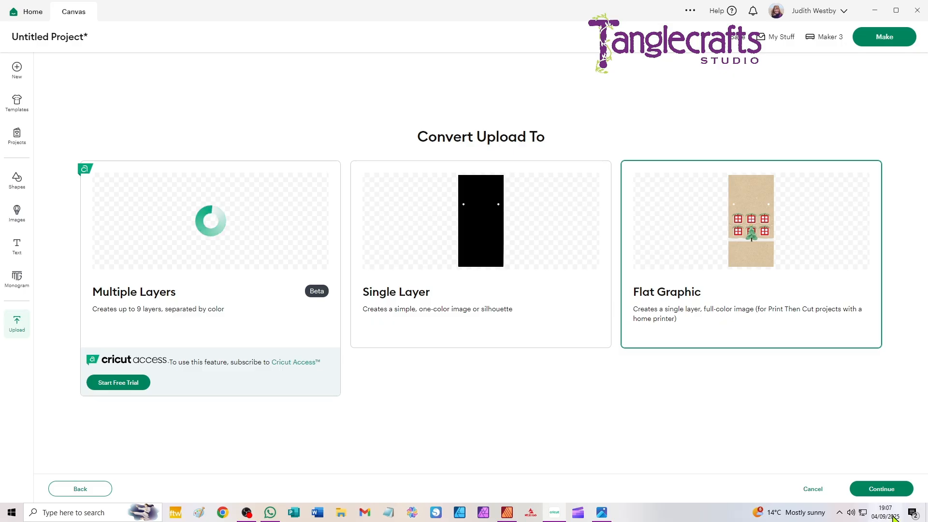
left_click(883, 489)
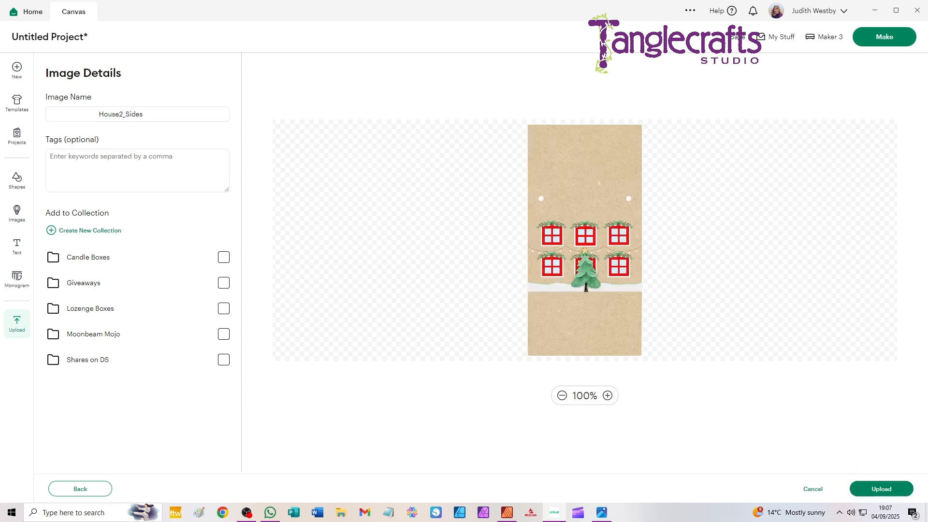
left_click(880, 489)
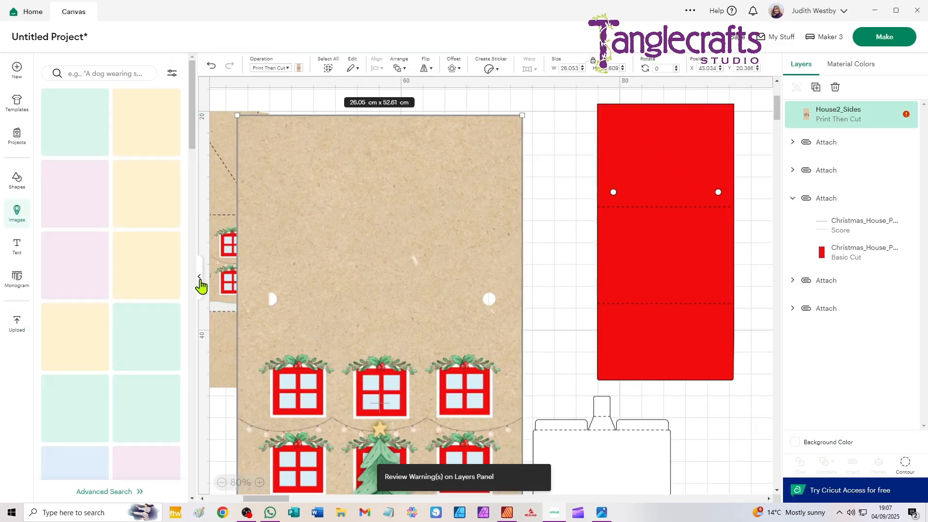
left_click(199, 284)
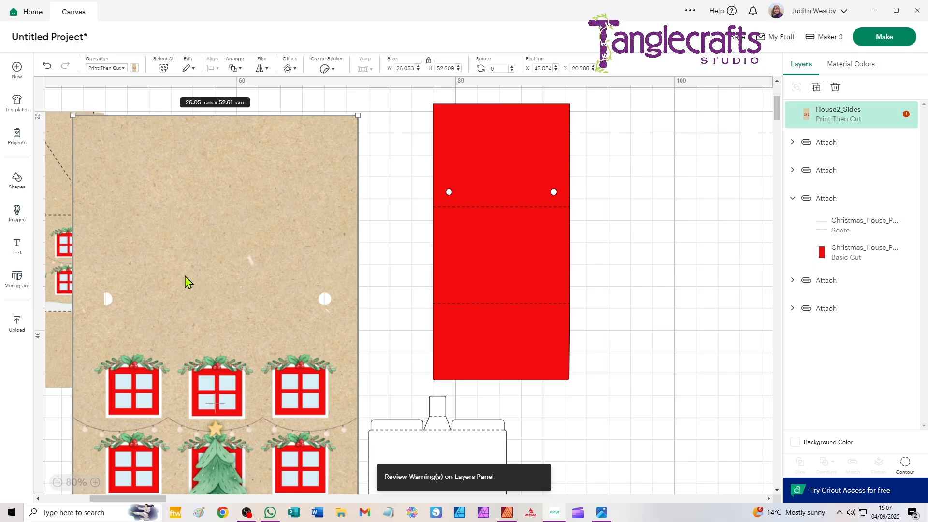
- Set the width of the House2_Sides image to 12.5 cm, matching the red side piece
left_click(457, 163)
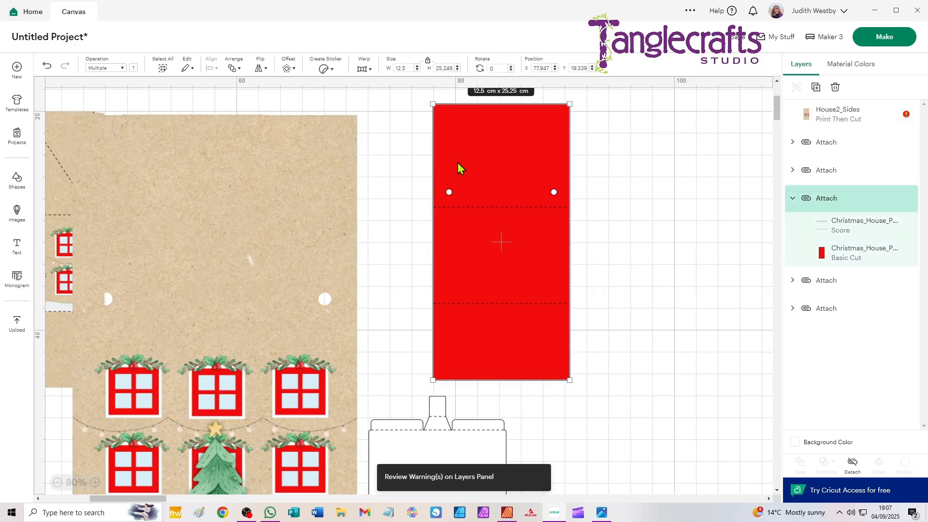
left_click(265, 163)
left_click(406, 68)
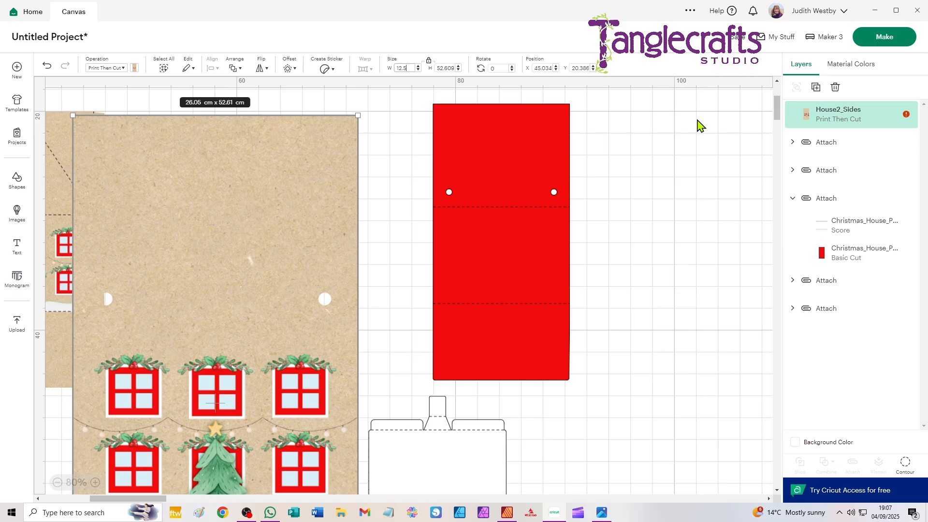
type("12.5")
key("Return")
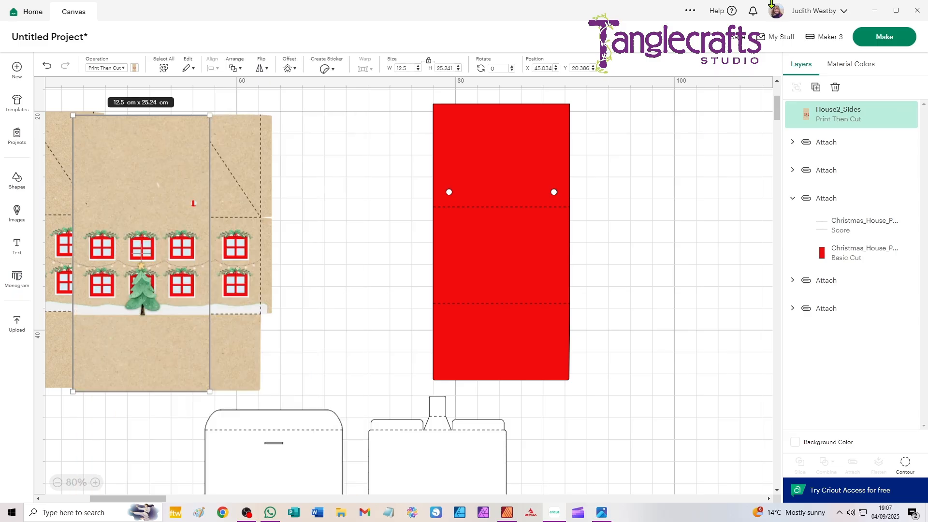
- Move the House2_Sides image over the red side piece and align the two on their centres
left_click_drag(173, 155, 472, 145)
left_click_drag(394, 94, 586, 390)
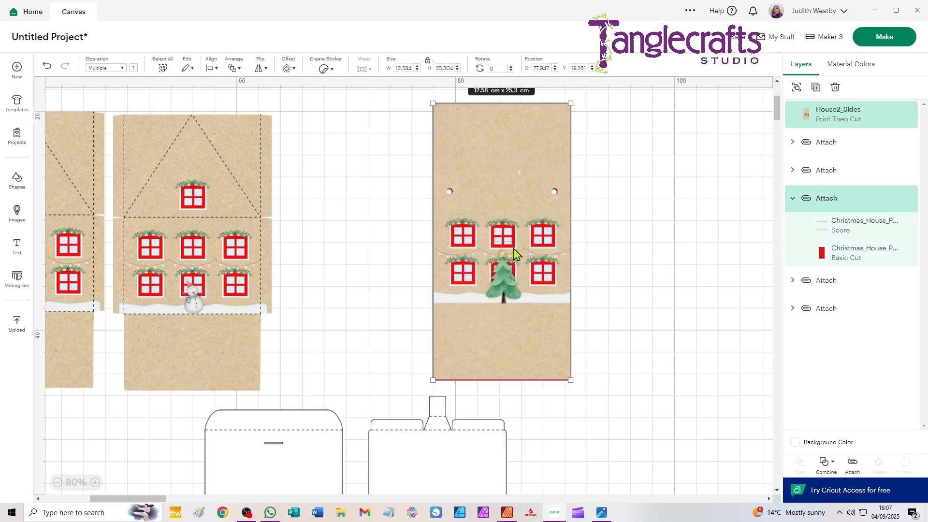
left_click(211, 68)
left_click(226, 202)
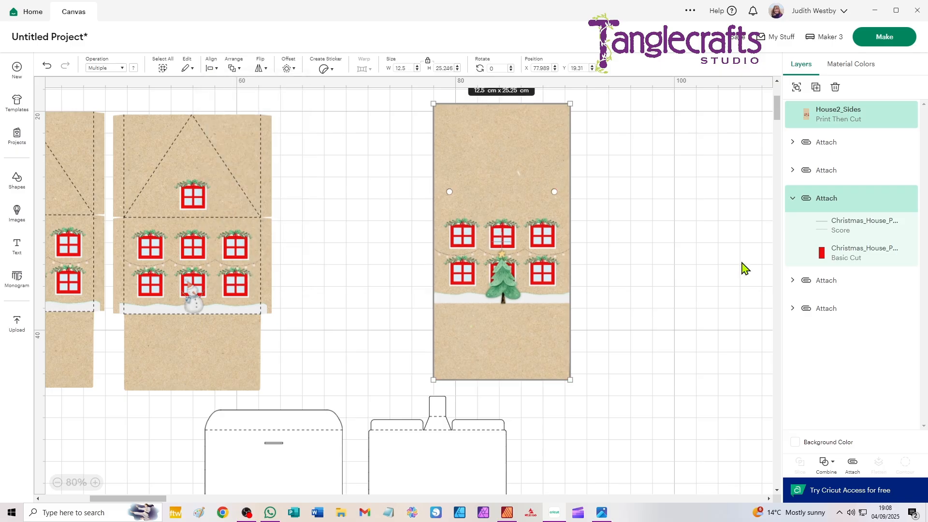
- Send the House2_Sides image to the back, behind the red side piece
left_click(654, 179)
left_click(553, 147)
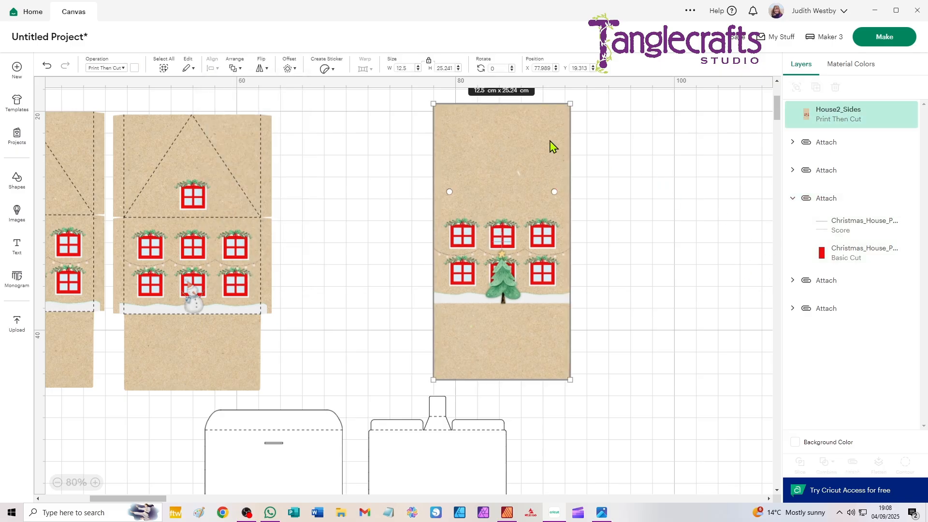
key("ctrl+shift+Down")
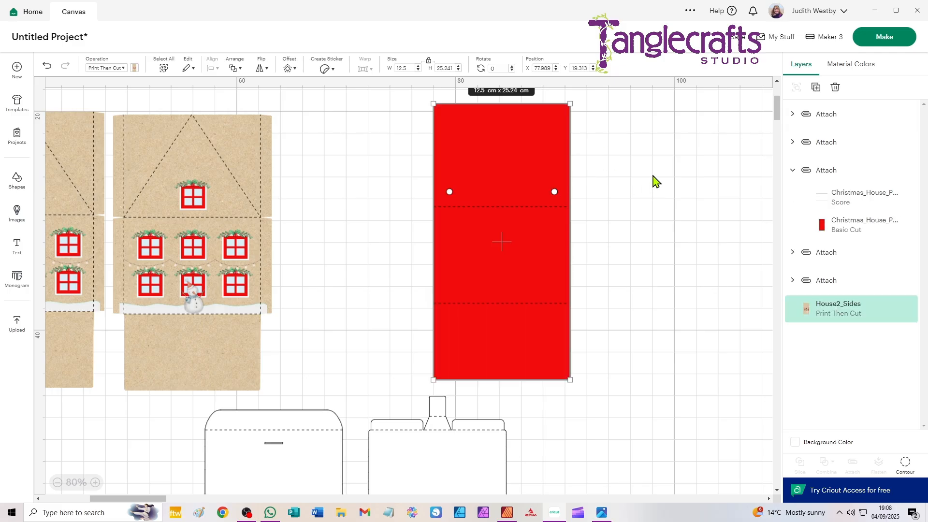
left_click(626, 174)
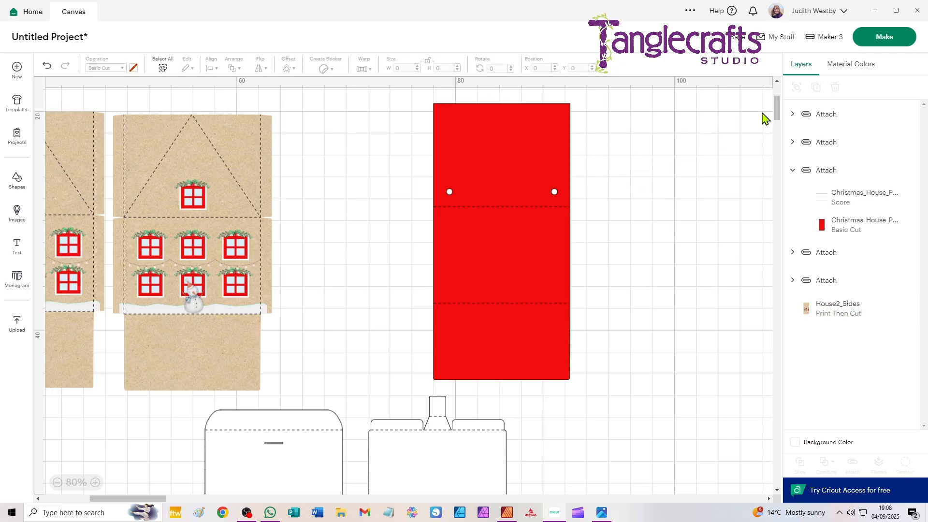
- Delete the red Basic Cut layer from the side piece's attached group, keeping its Score layer
left_click(506, 134)
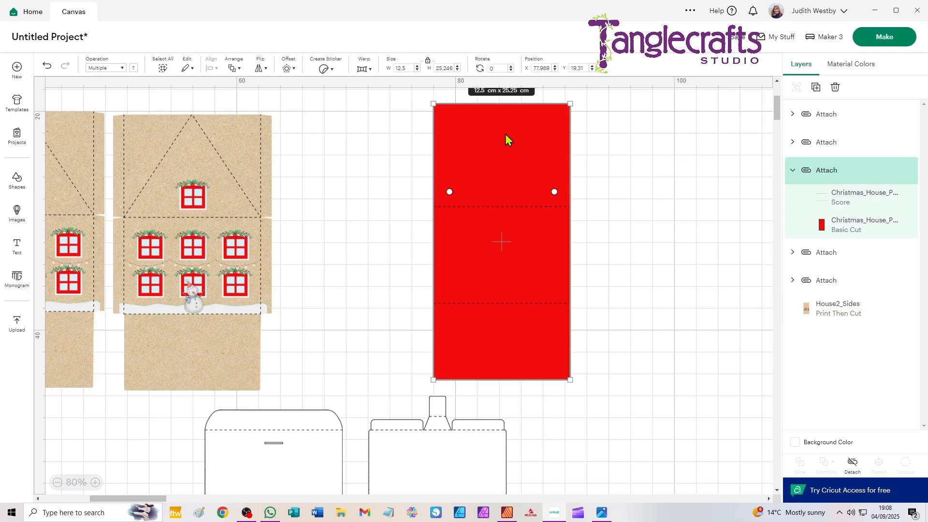
left_click(792, 172)
left_click(793, 172)
left_click(848, 232)
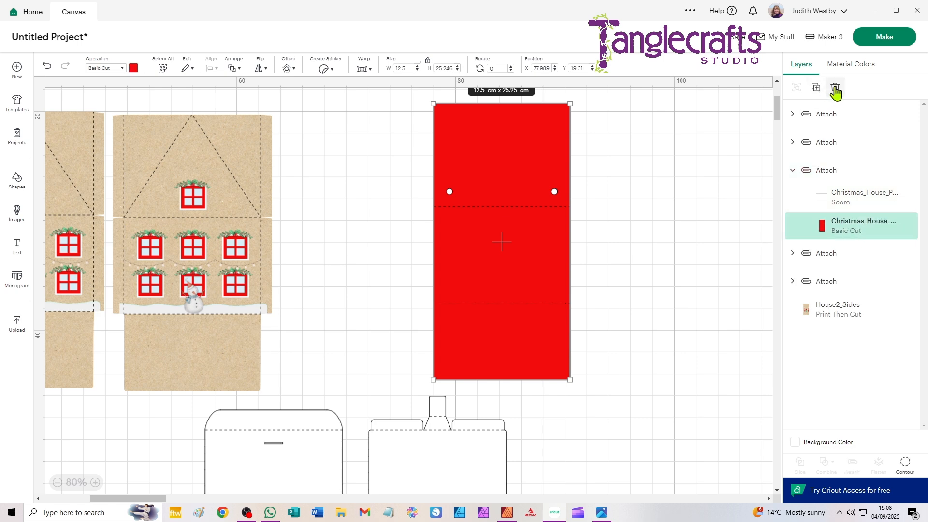
left_click(835, 88)
- Attach the score lines to the House2_Sides image and move the attached side panel beside the back panel
left_click_drag(640, 94, 370, 384)
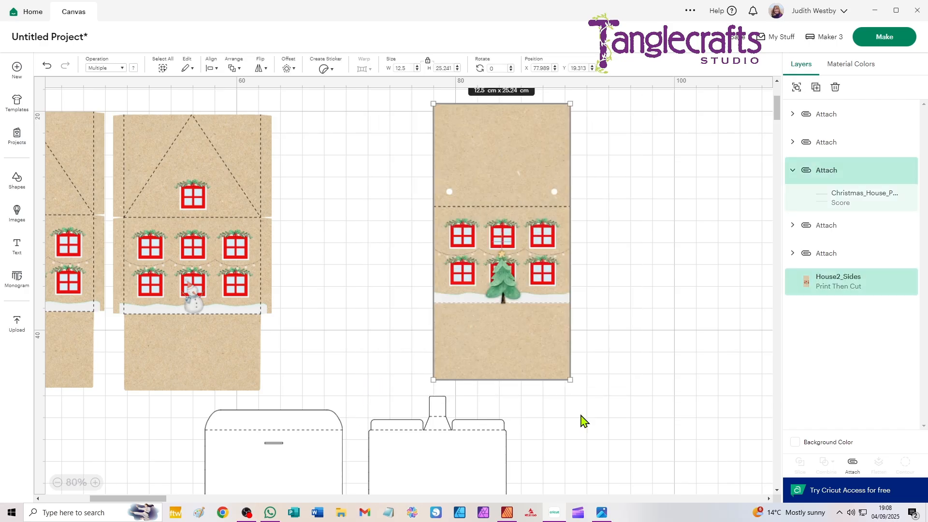
left_click(851, 467)
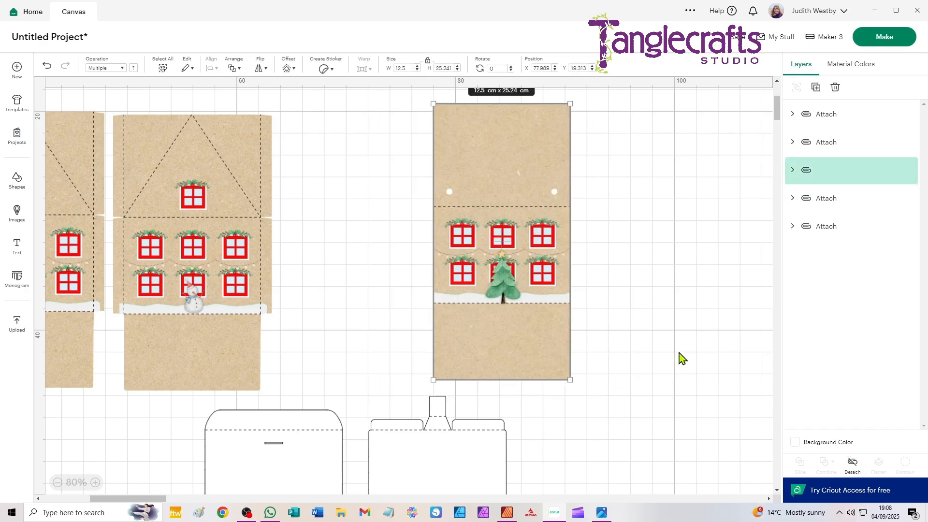
left_click(681, 358)
left_click_drag(486, 195, 356, 197)
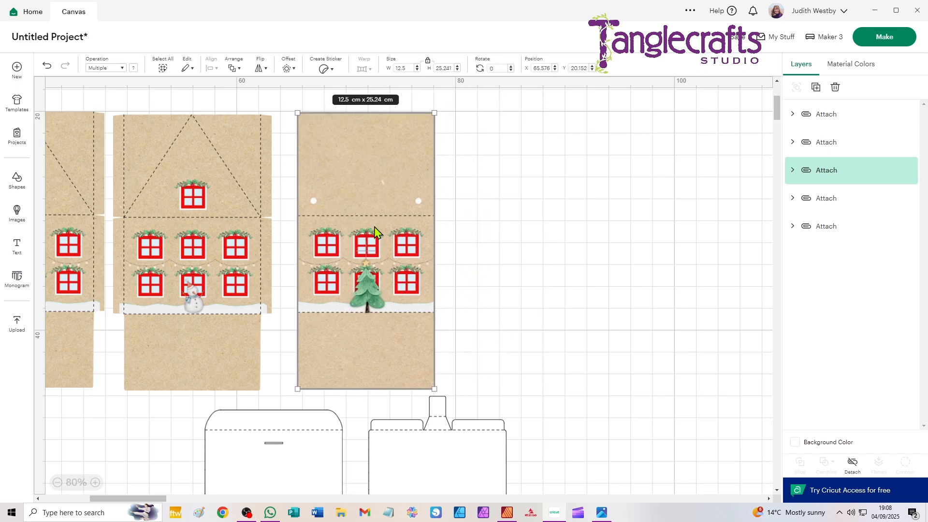
key("ctrl+d")
left_click_drag(355, 313, 487, 297)
key("Delete")
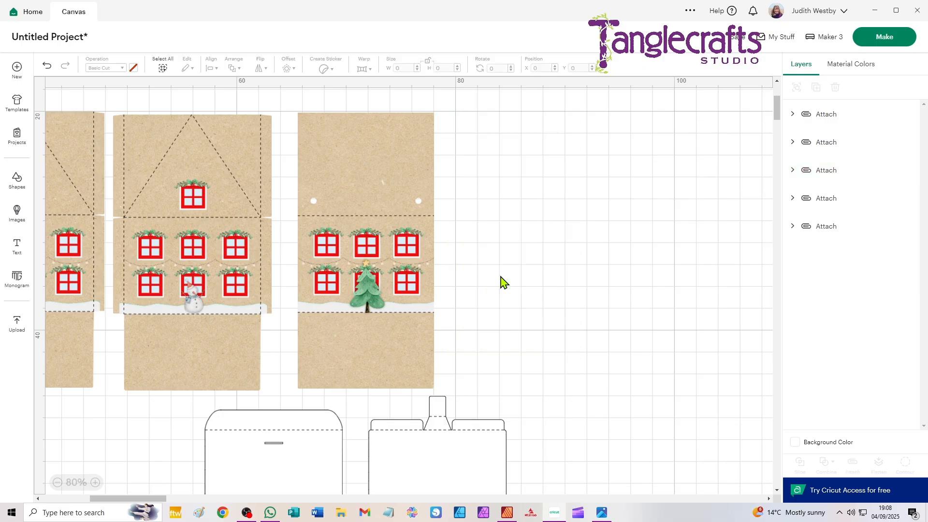
- Duplicate the attached side panel and place the copy beside the original
left_click(395, 185)
left_click(564, 151)
left_click(425, 180)
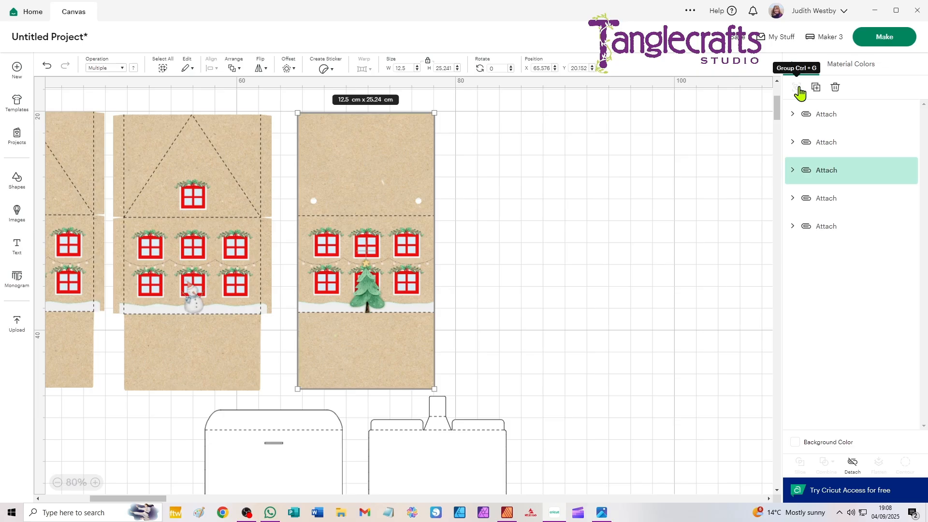
left_click(817, 88)
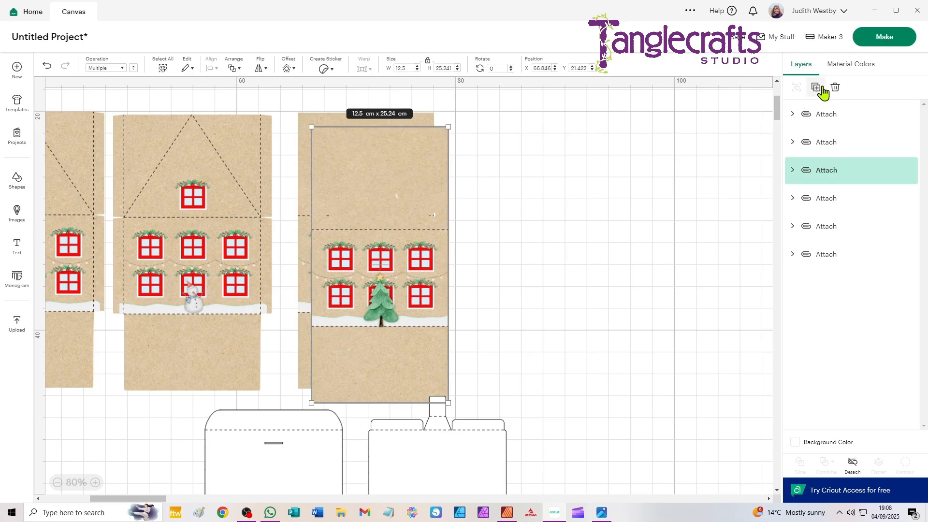
left_click_drag(376, 186, 512, 175)
scroll(83, 259, "down", 3)
left_click_drag(117, 249, 292, 236)
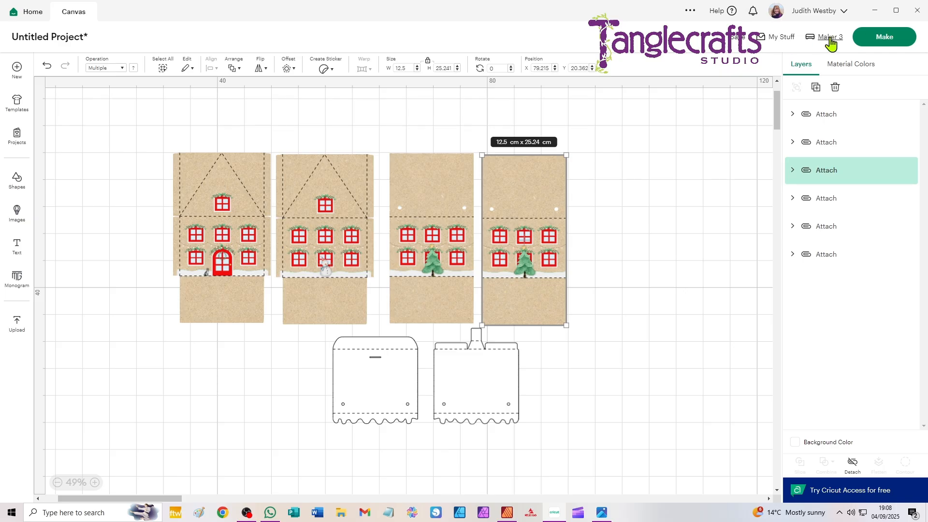
- Send the project to mat preparation and set the Print Then Cut material size to 21 cm x 29.7 cm (A4)
left_click(885, 38)
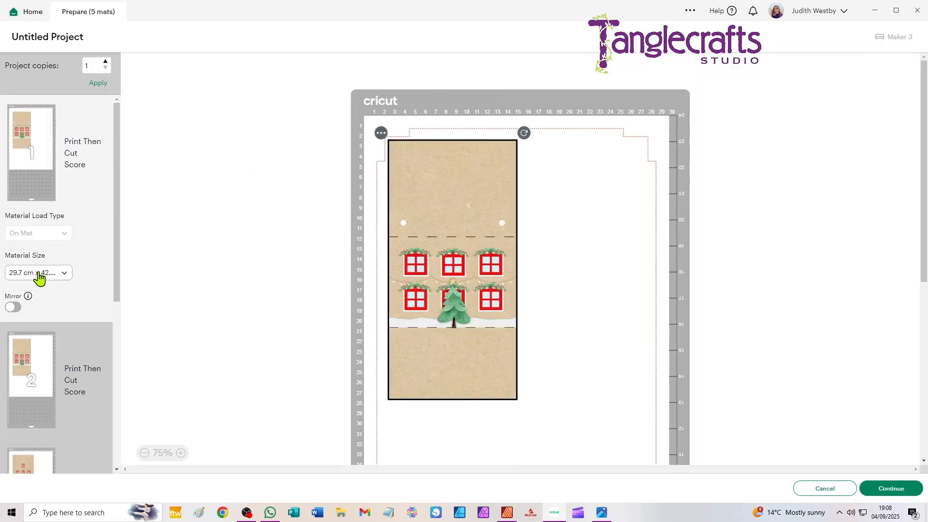
left_click(38, 278)
left_click(42, 301)
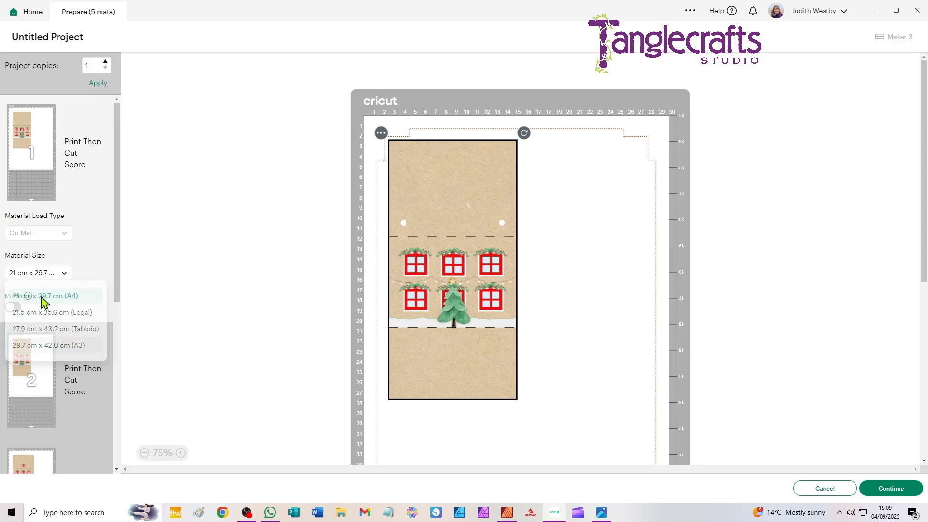
- Set the material size of mat 5, holding the two roof pieces, to 21 cm x 29.7 cm
scroll(53, 300, "down", 3)
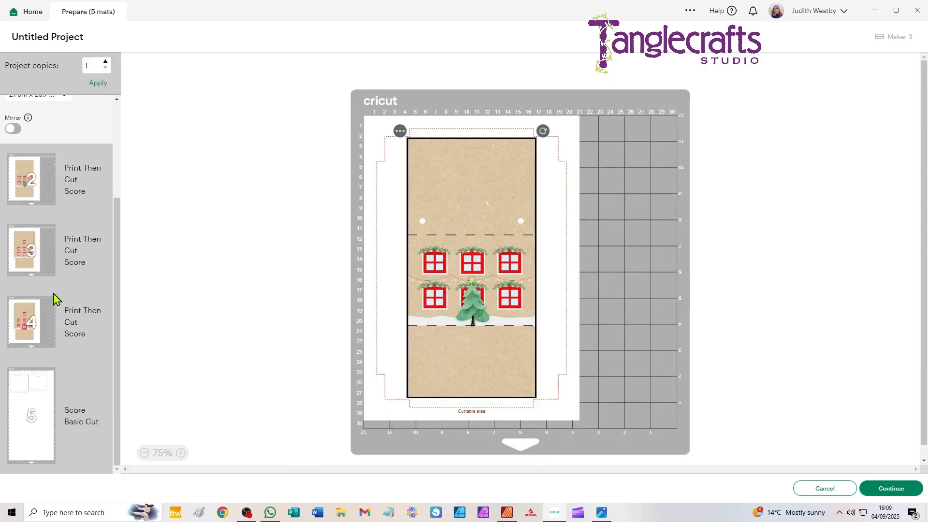
left_click(27, 392)
left_click(26, 424)
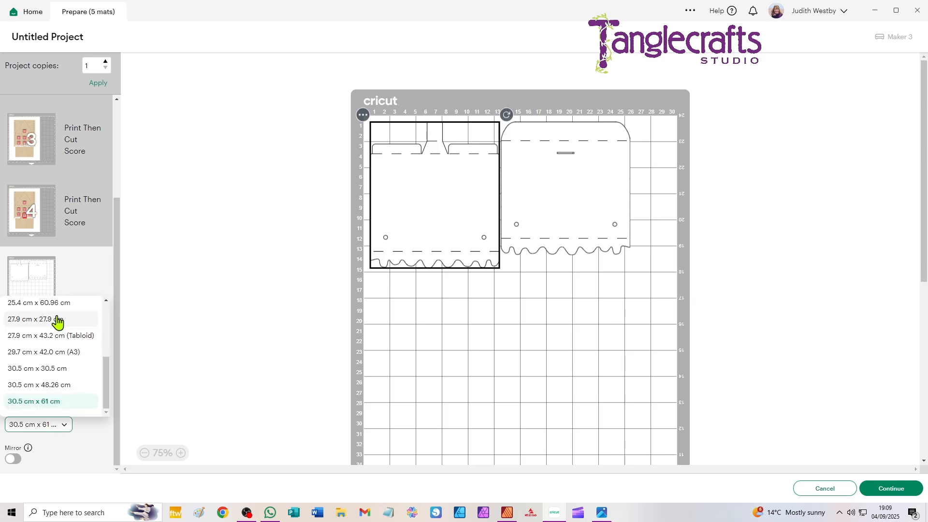
scroll(57, 325, "up", 3)
left_click(58, 344)
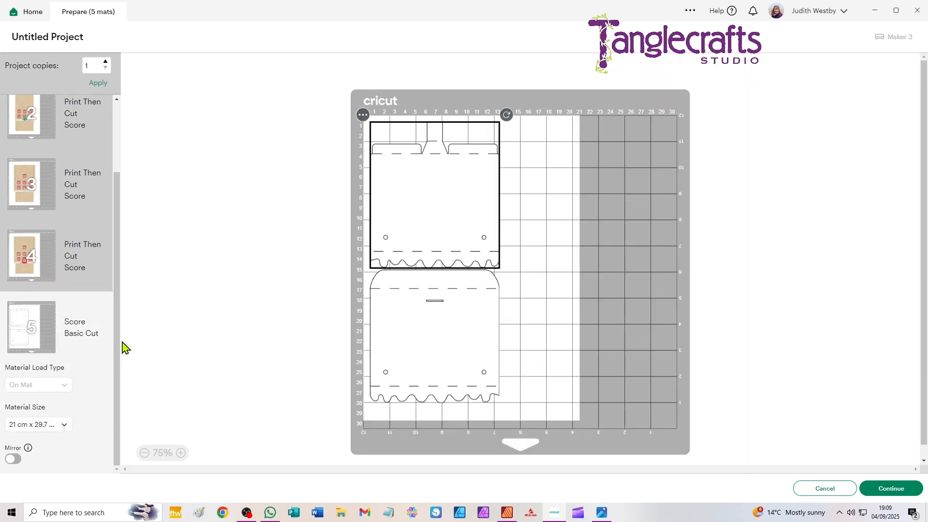
- Return to the canvas and scale all six pieces down together until each side panel is about 11.92 x 24.06 cm
scroll(73, 263, "up", 2)
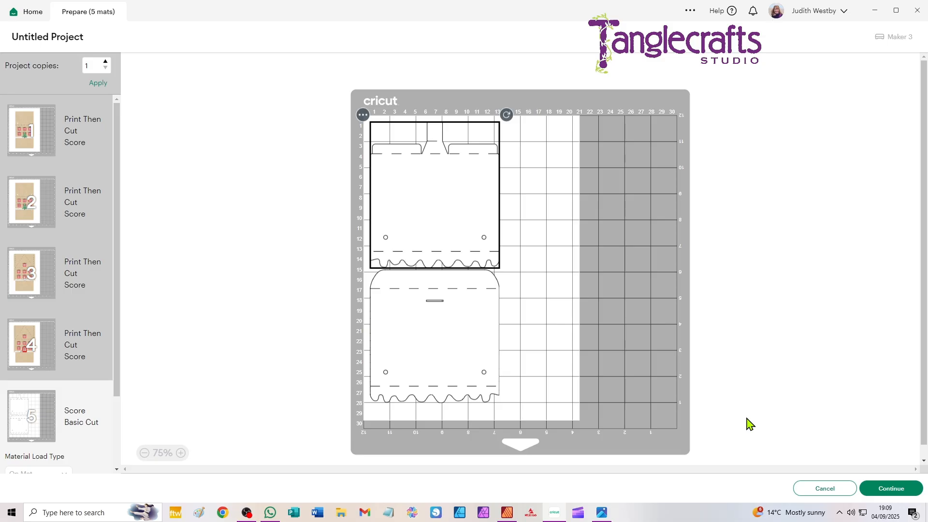
left_click(827, 490)
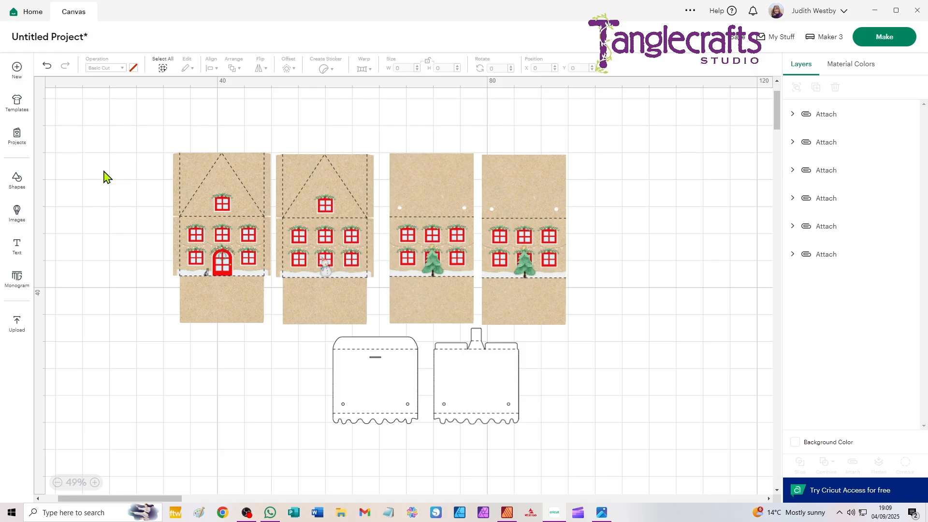
left_click_drag(95, 119, 684, 484)
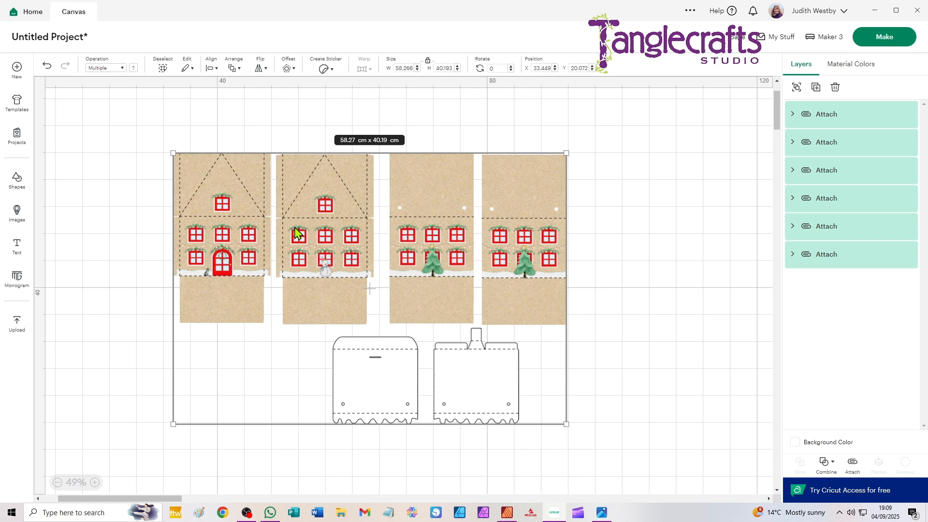
left_click_drag(567, 425, 548, 408)
left_click(611, 375)
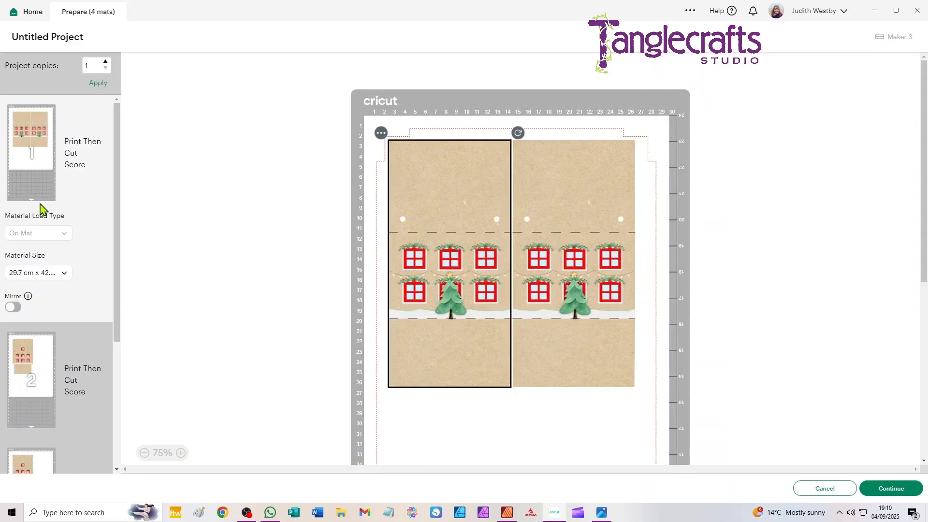
- Send the reduced project to mat preparation and set the Print Then Cut material size to 21.6 cm x 27.9 cm (Letter)
left_click(825, 489)
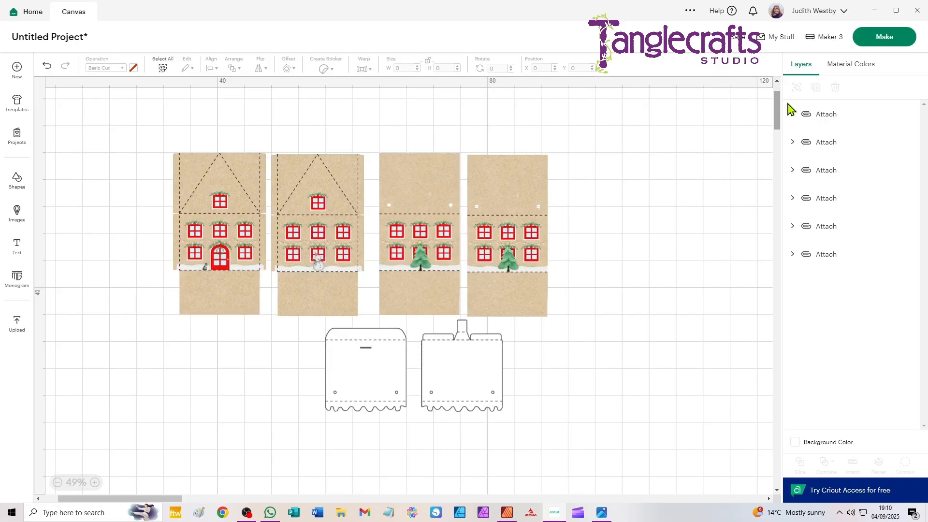
left_click(865, 42)
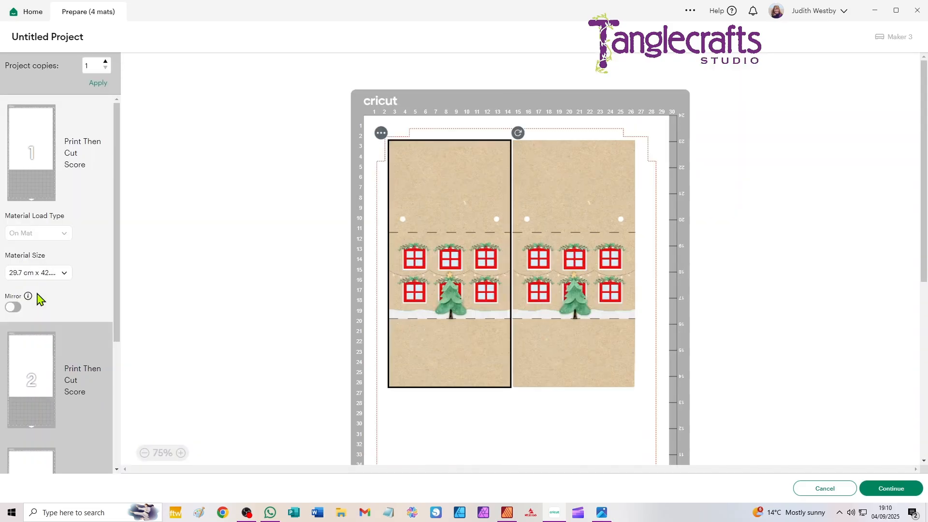
left_click(24, 274)
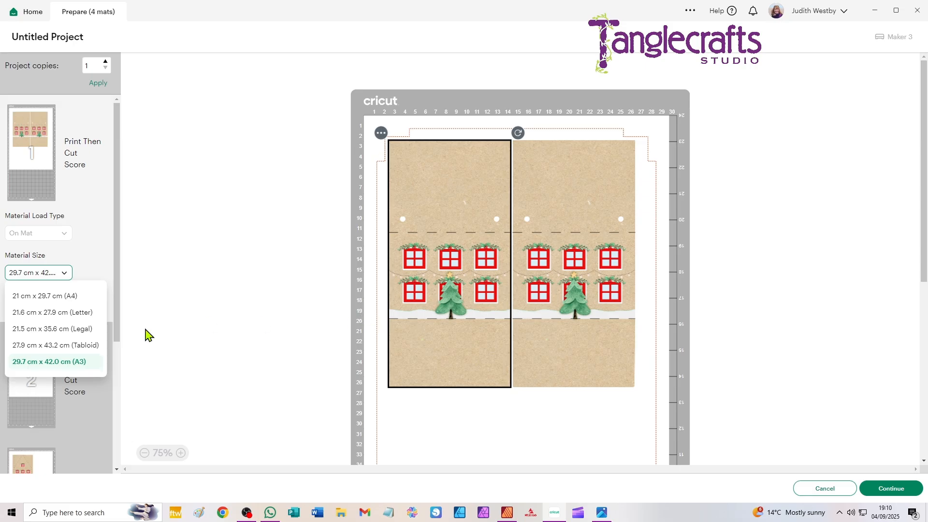
left_click(53, 316)
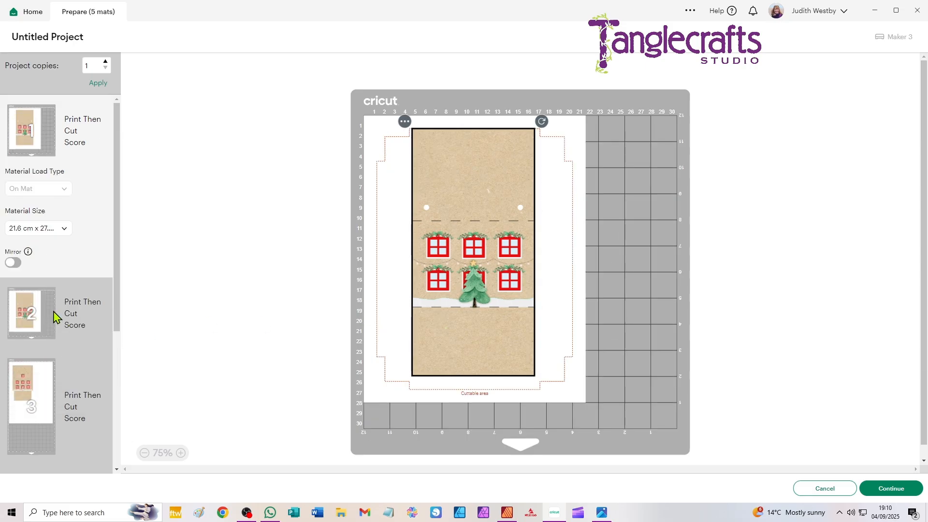
- Set the material size of mat 5, holding the roof pieces, to 21.6 cm x 27.9 cm (Letter), and return to the canvas
scroll(58, 276, "down", 5)
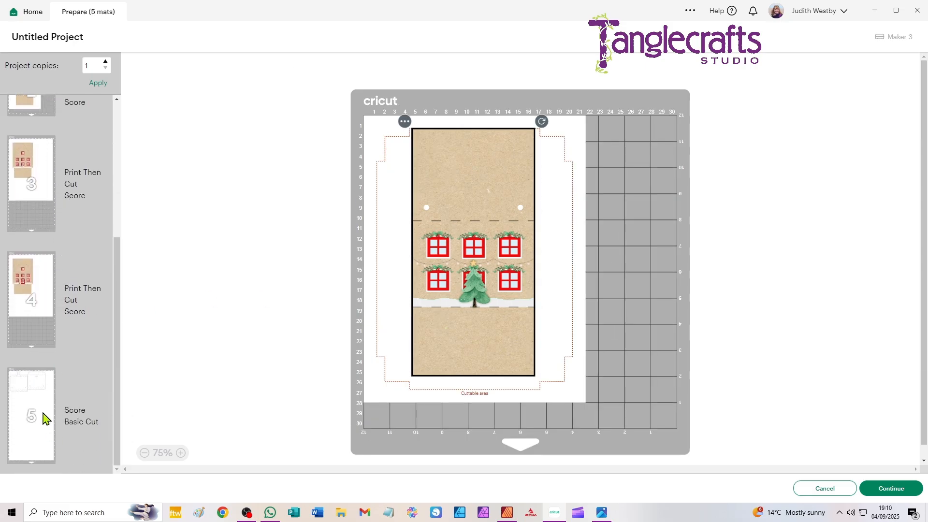
left_click(45, 410)
left_click(16, 424)
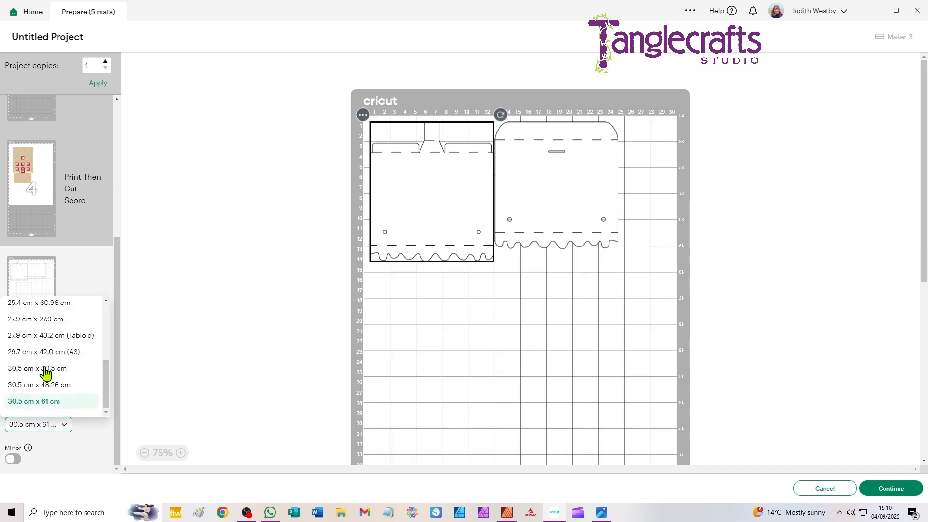
scroll(53, 315, "up", 2)
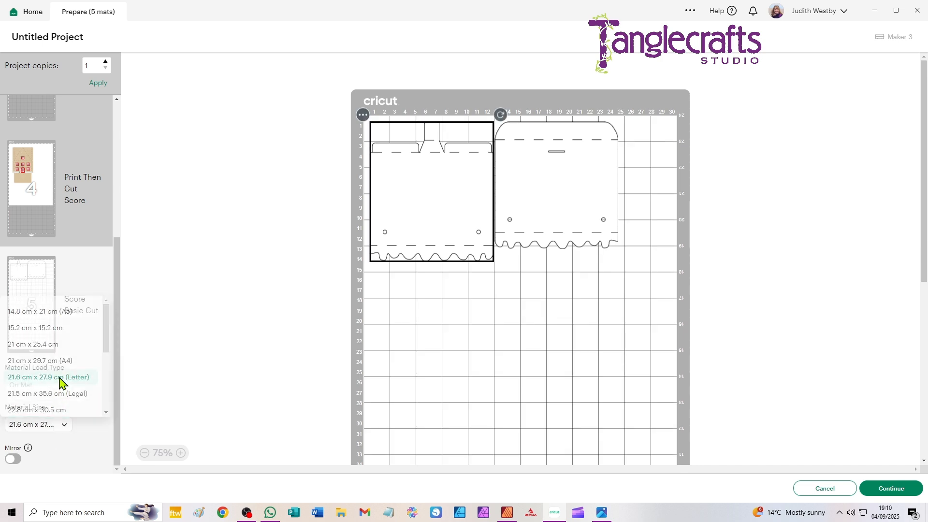
left_click(62, 378)
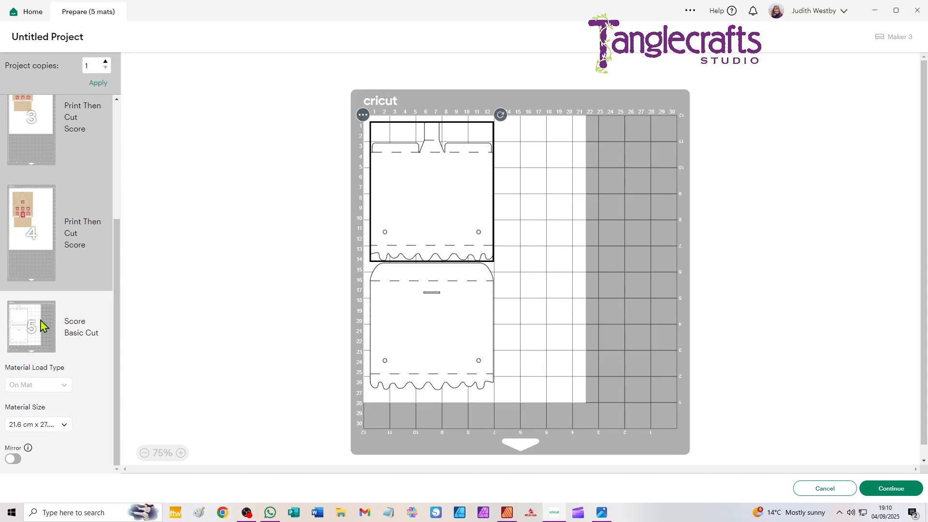
scroll(42, 324, "up", 4)
left_click(827, 489)
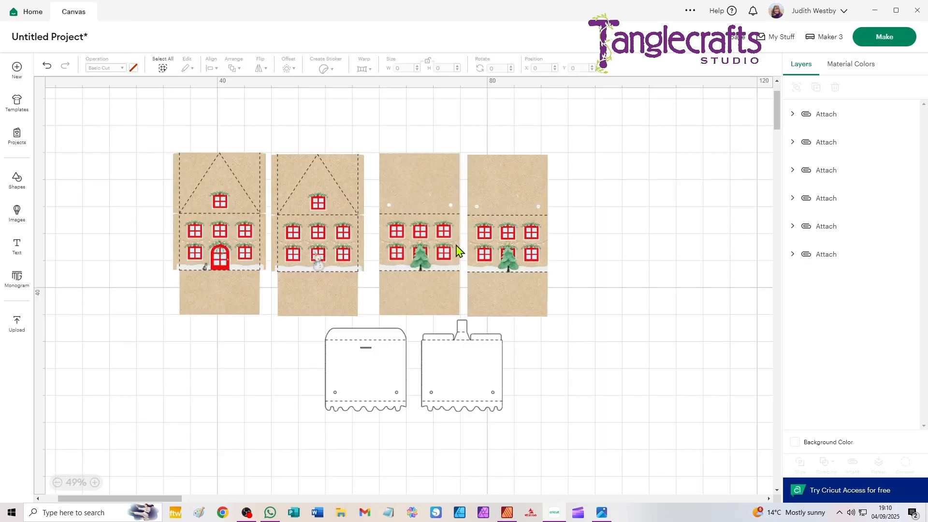
- Enlarge all six pieces together slightly until each side panel is about 12.09 x 24.42 cm
left_click(481, 166)
left_click_drag(480, 167, 481, 166)
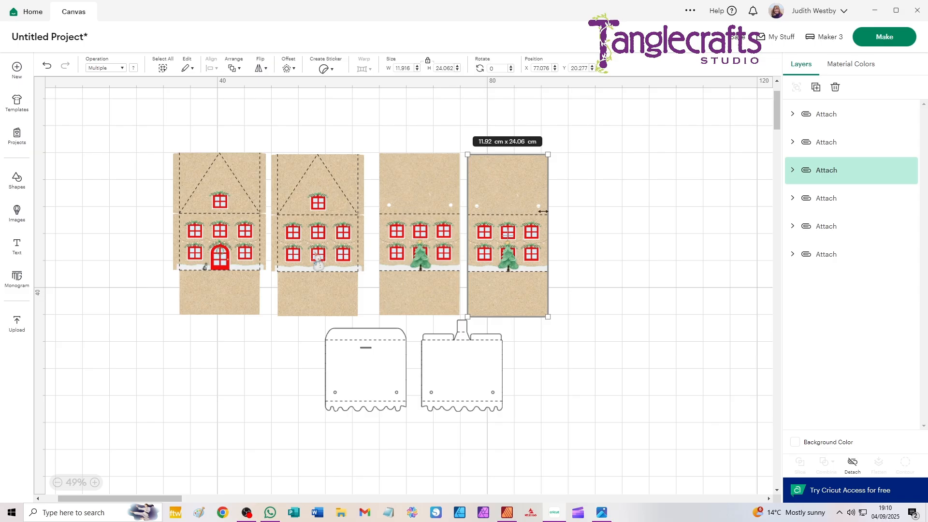
key("ctrl+a")
left_click_drag(548, 411, 553, 415)
left_click(636, 331)
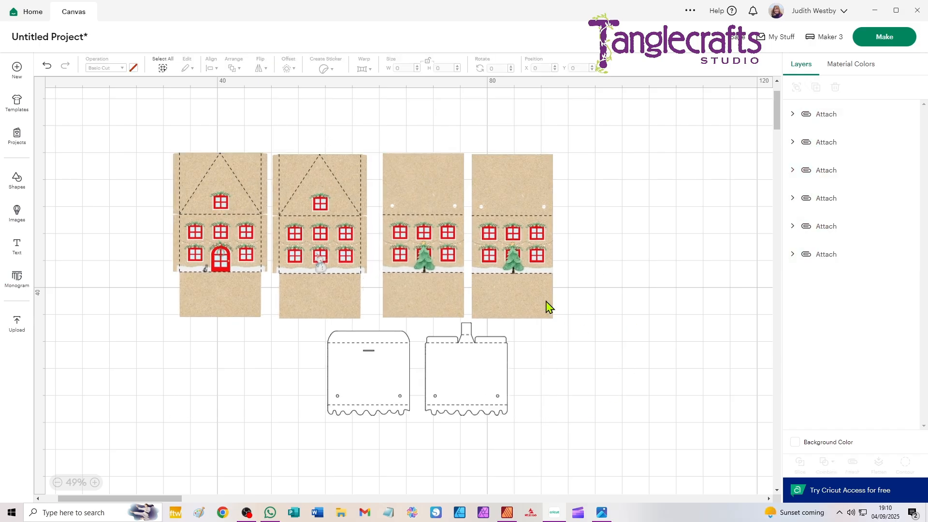
- Check in mat preparation whether Letter is among the Print Then Cut material sizes, and return to the canvas
left_click(546, 307)
left_click(667, 189)
left_click(882, 36)
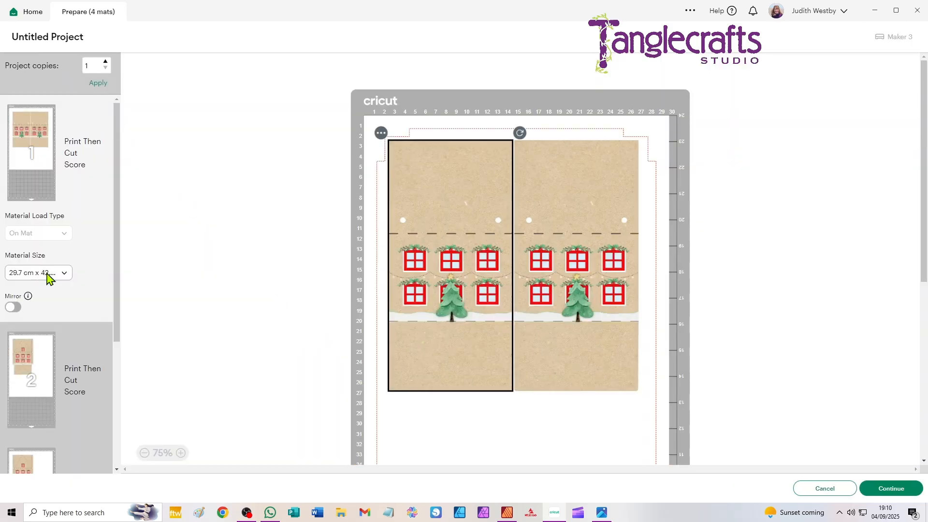
left_click(49, 276)
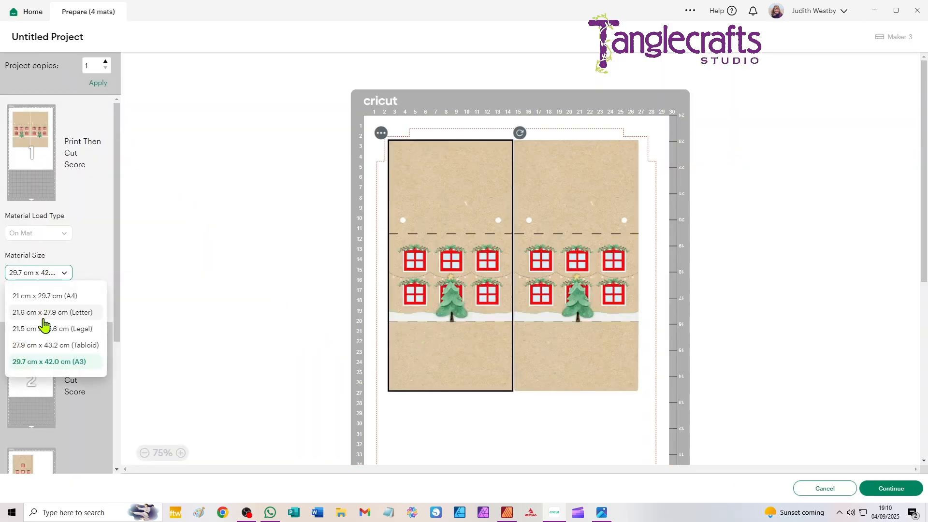
left_click(823, 488)
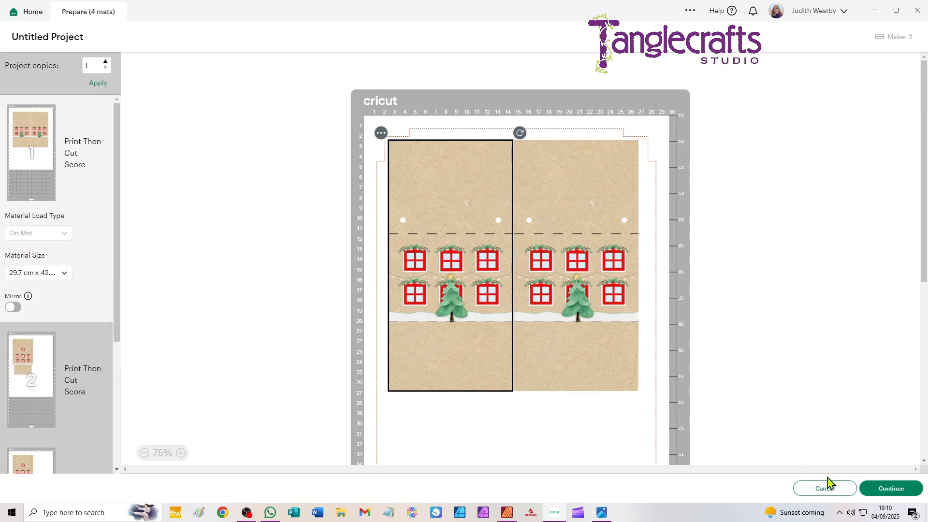
left_click(830, 491)
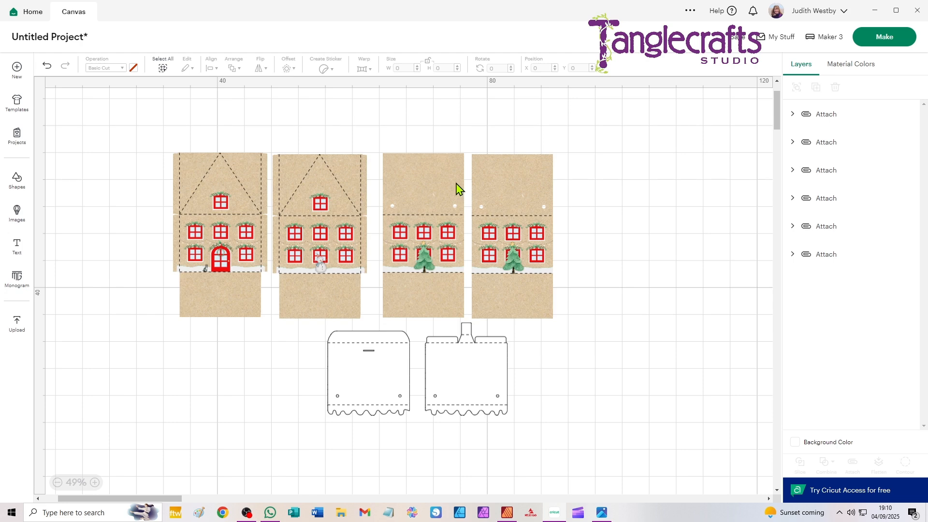
- Enlarge all six pieces together again until each side panel is about 12.26 x 24.76 cm
left_click(526, 185)
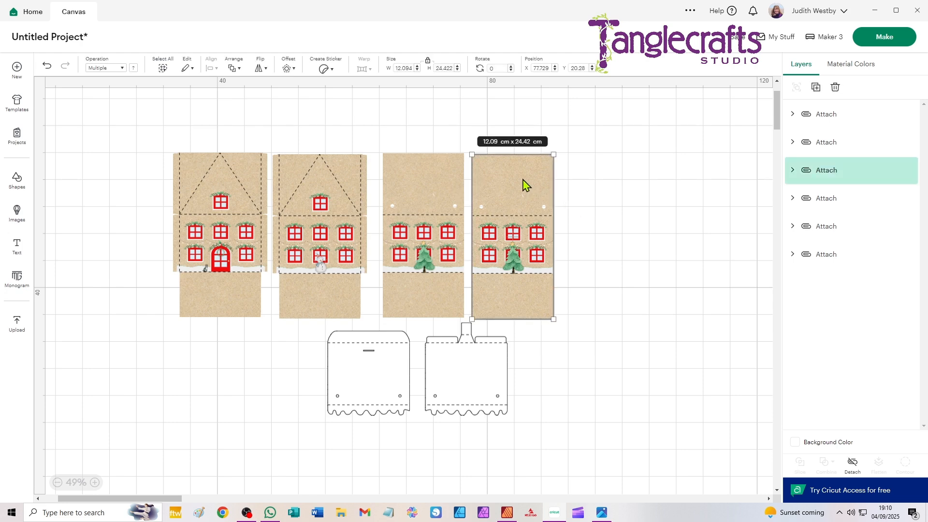
key("ctrl+a")
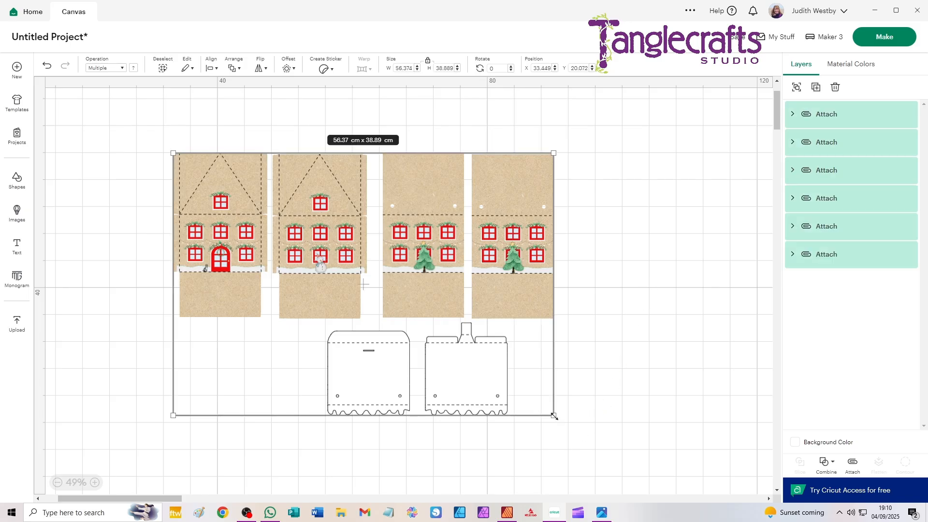
left_click_drag(554, 415, 561, 419)
left_click(592, 361)
left_click(557, 316)
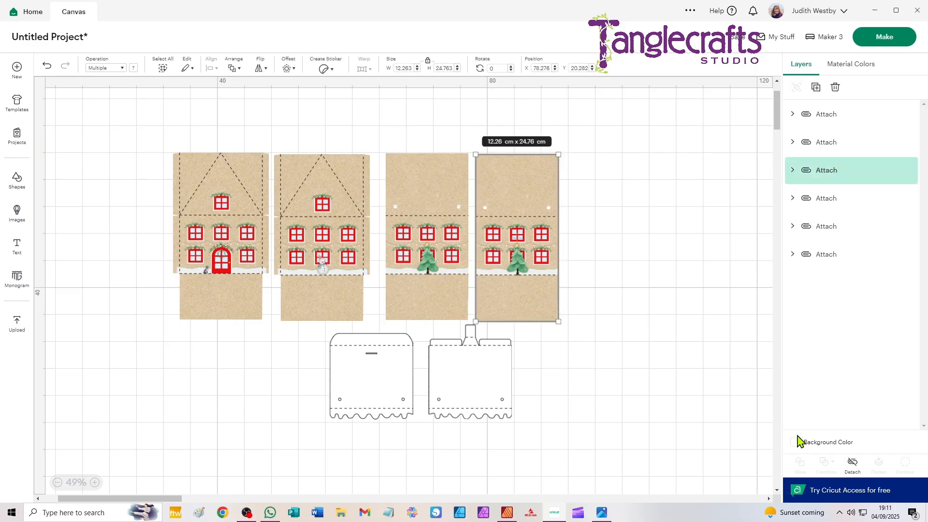
- Recheck the Print Then Cut material sizes offered for the 24.76 cm tall side panels, and return to the canvas
left_click(890, 37)
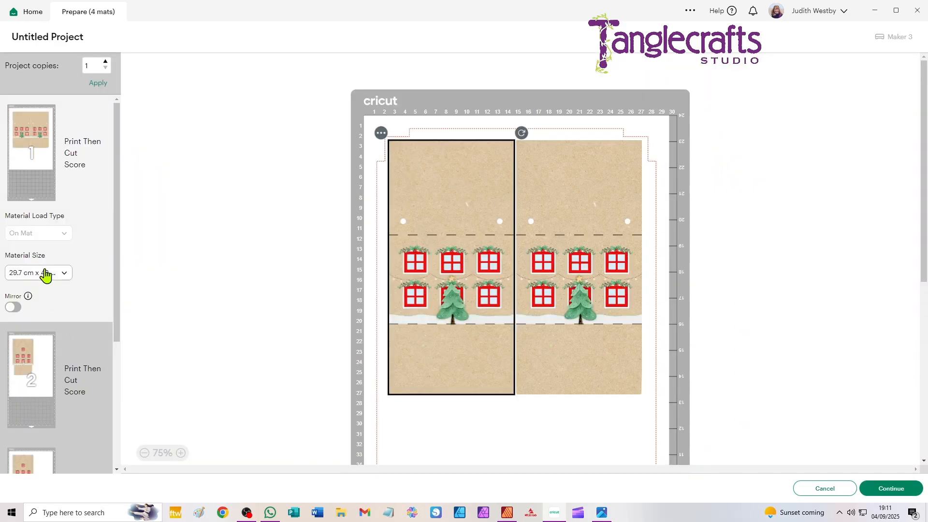
left_click(46, 274)
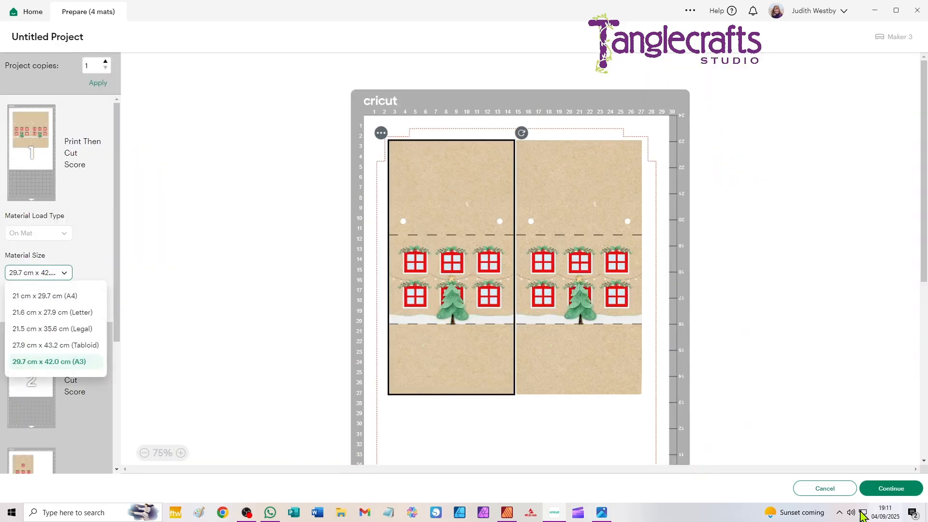
left_click(831, 489)
left_click(830, 489)
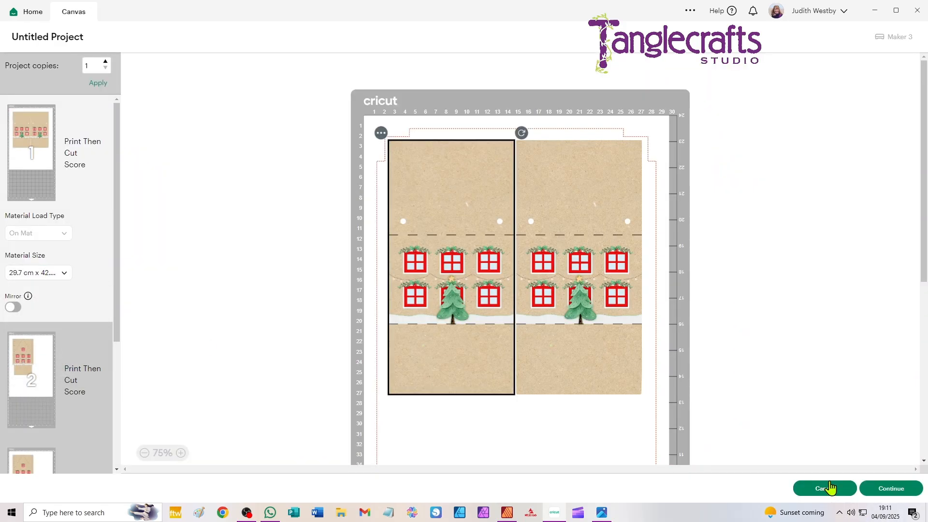
- Try enlarging all six pieces together a little further
left_click_drag(652, 112, 41, 497)
left_click_drag(559, 419, 571, 428)
left_click(630, 415)
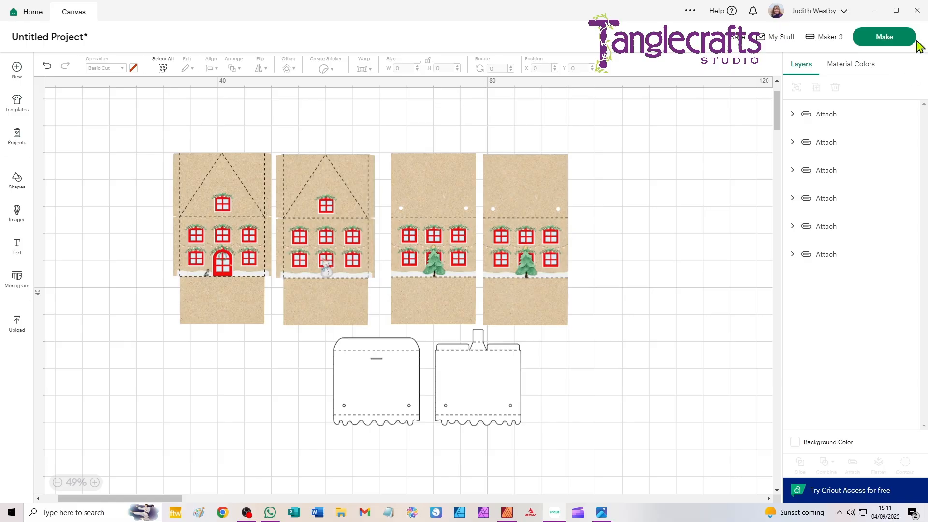
- Check the Print Then Cut material sizes available at the larger scale, and undo the last enlargement on the canvas
left_click(895, 37)
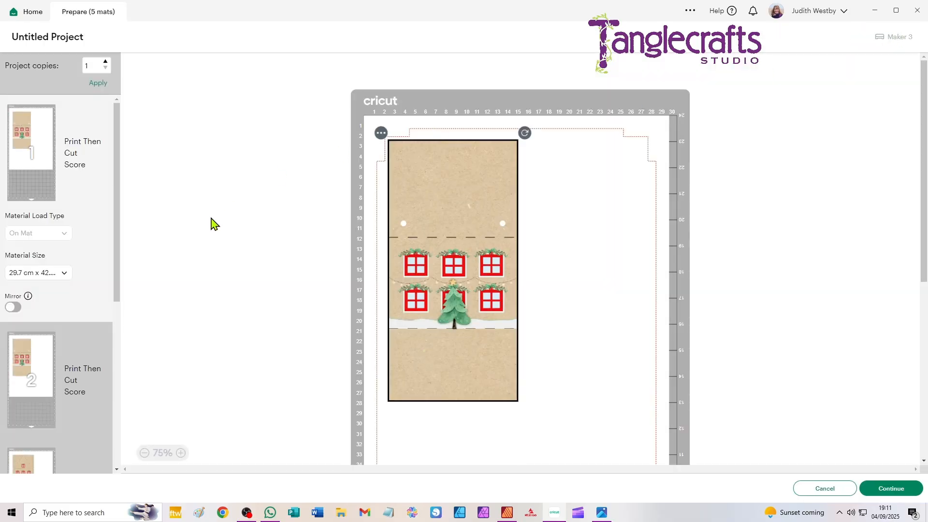
left_click(51, 274)
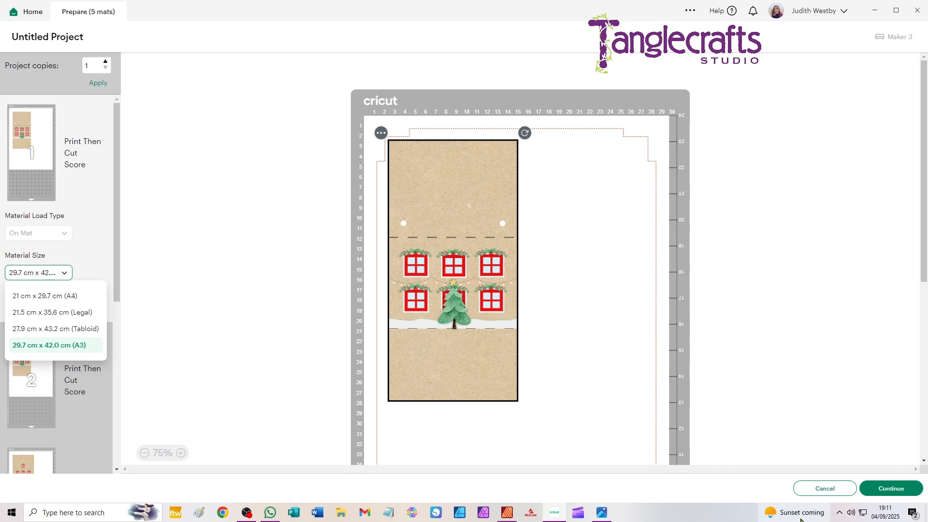
left_click(819, 488)
left_click(812, 490)
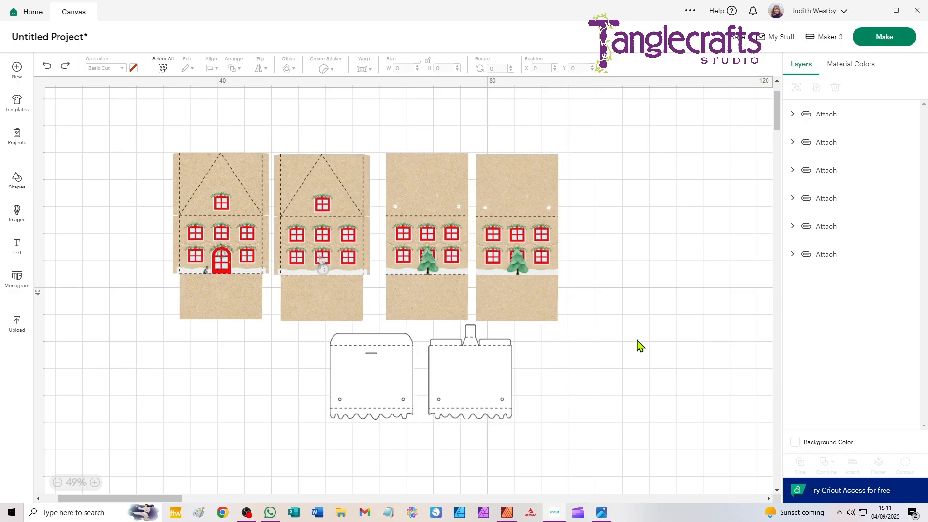
- Select the rightmost side panel to read its height, and convert 24.763 cm to inches with Google's unit converter in Chrome
left_click(556, 318)
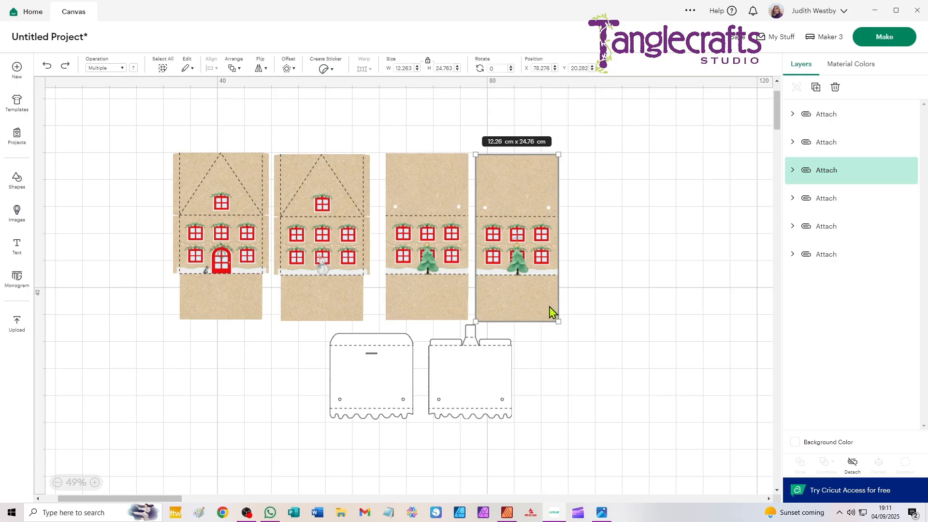
left_click(224, 513)
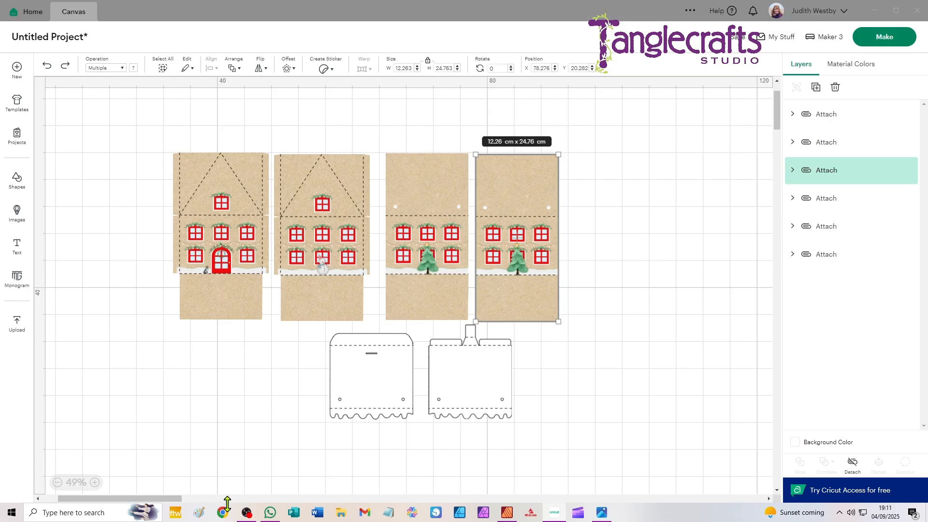
left_click(505, 225)
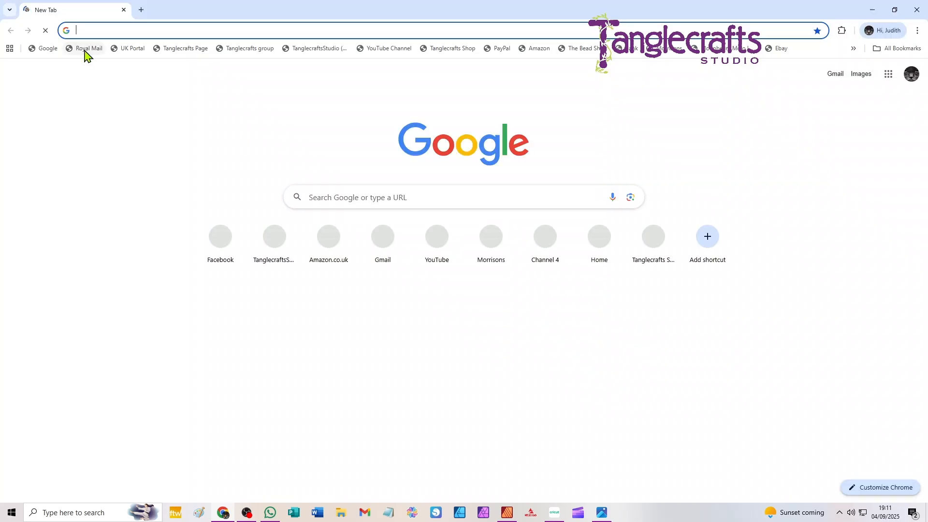
type("cm to inche")
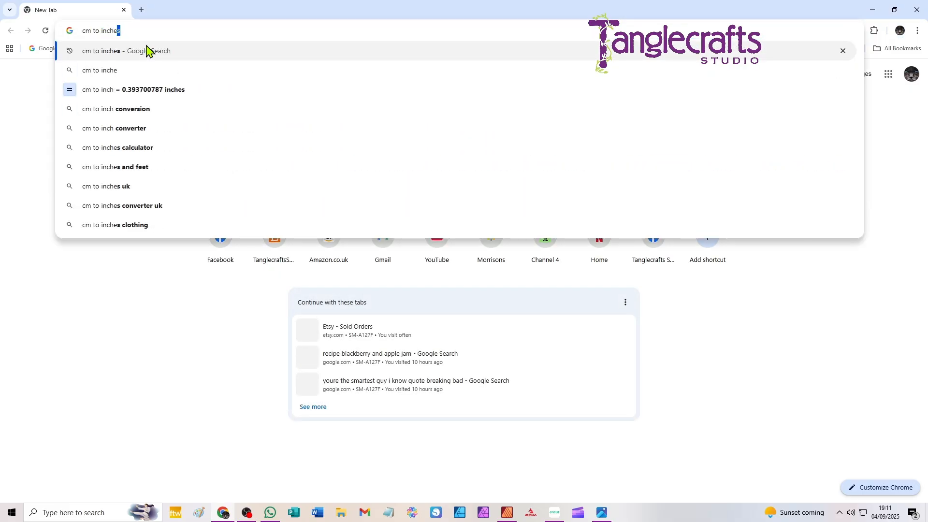
left_click(146, 51)
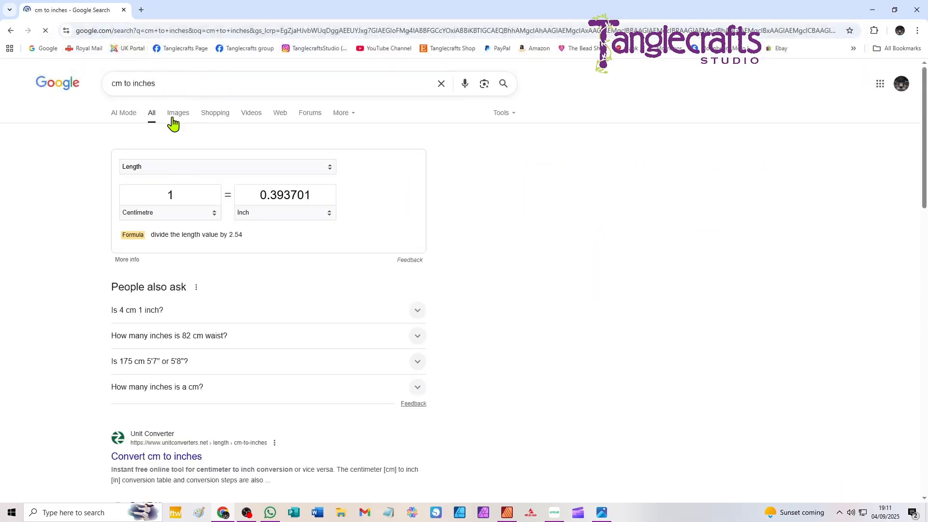
type("2")
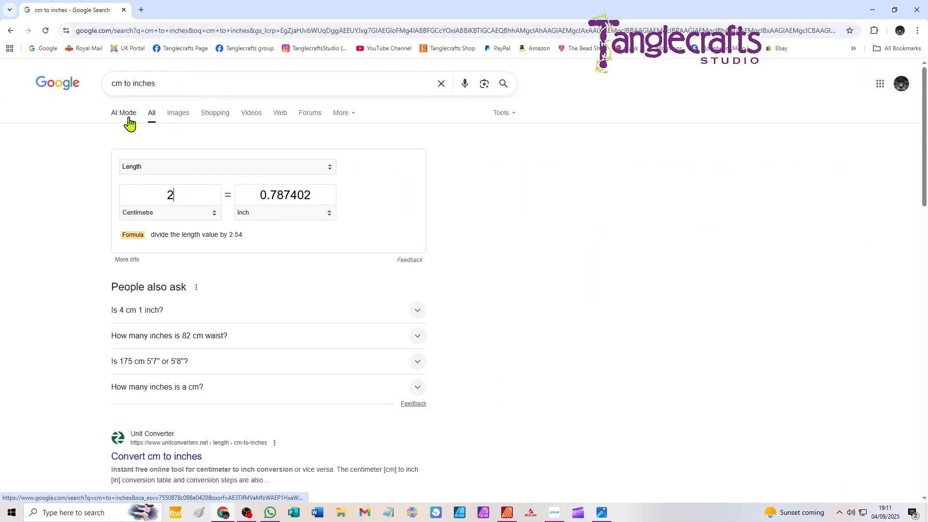
type("4.763")
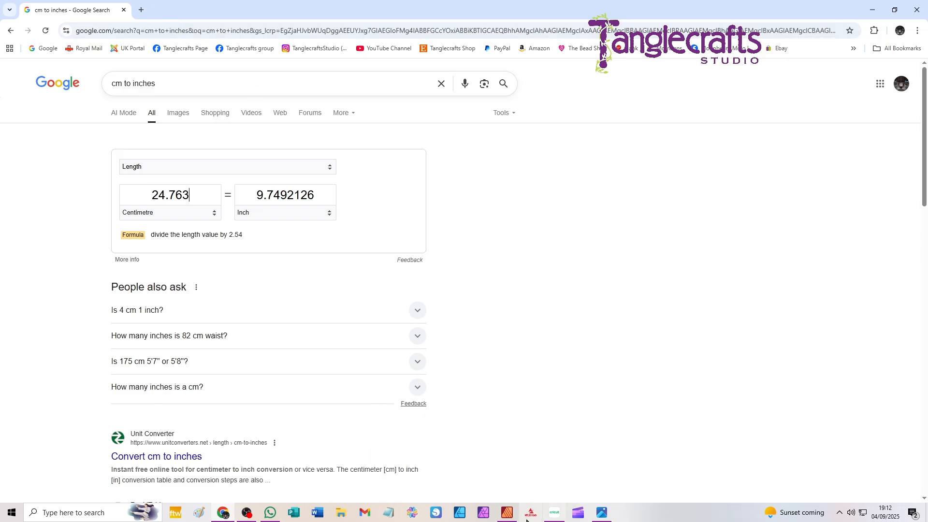
- Switch back to Design Space, deselect the side panel, and bring up the 3.jpg photo of boxes B and C
left_click(559, 515)
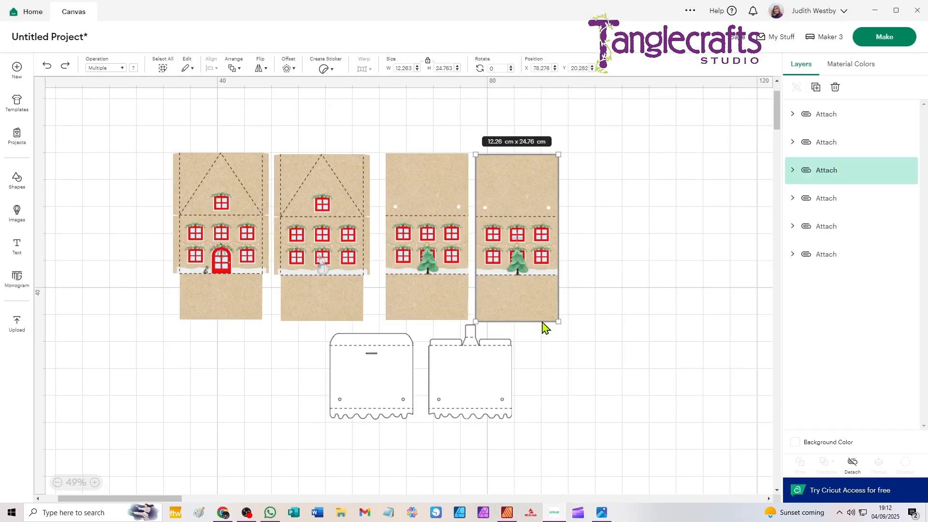
left_click(624, 376)
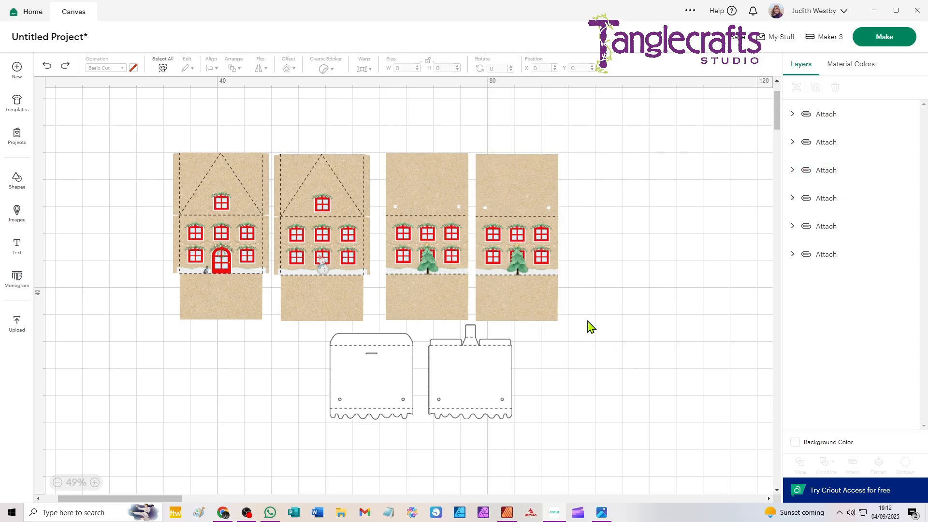
mouse_move(605, 517)
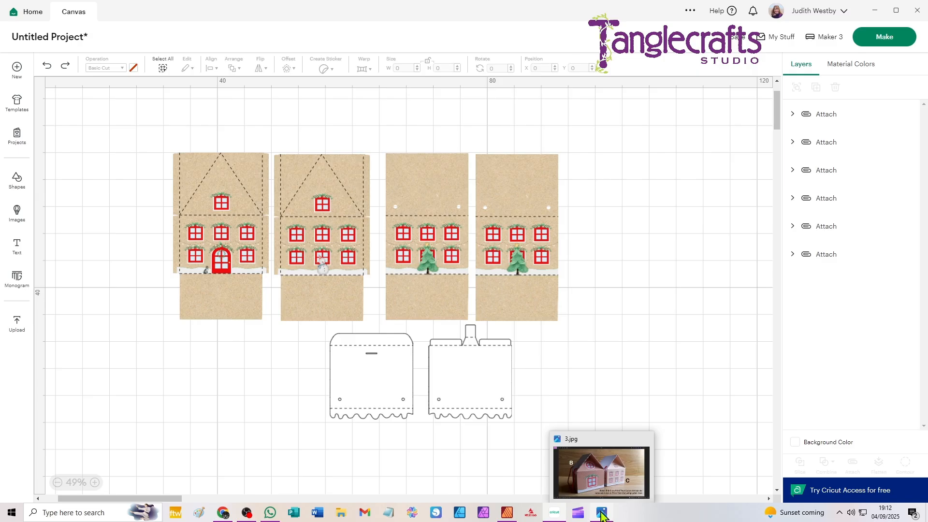
left_click(603, 516)
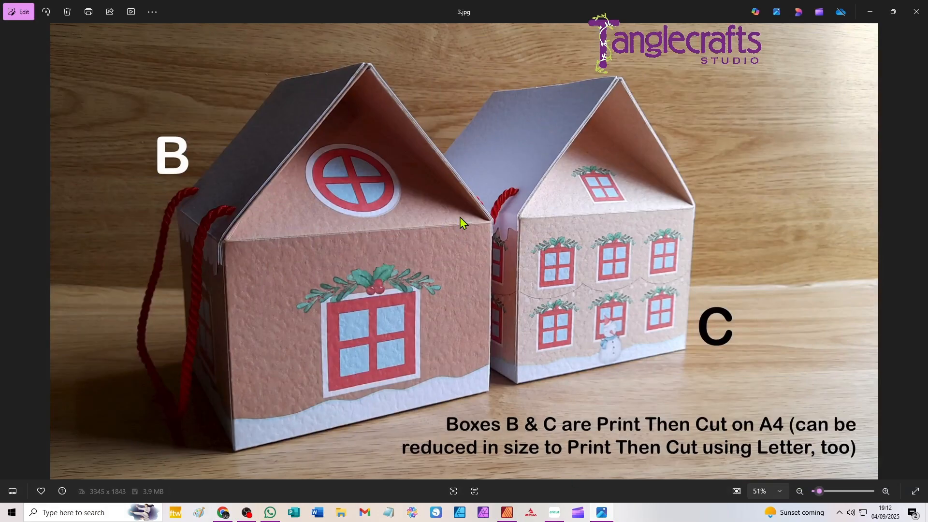